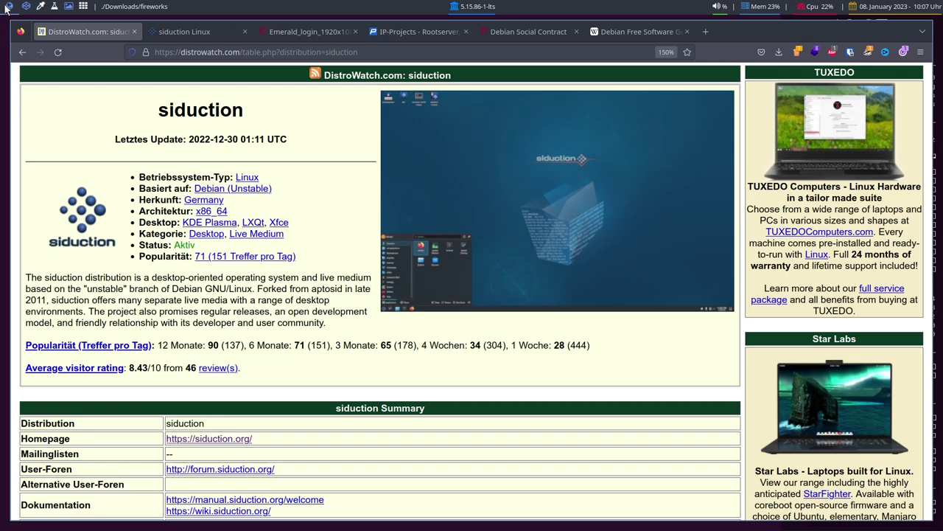
# Step: Bring up Firefox from the top-left panel, showing the DistroWatch siduction page
pyautogui.click(5, 8)
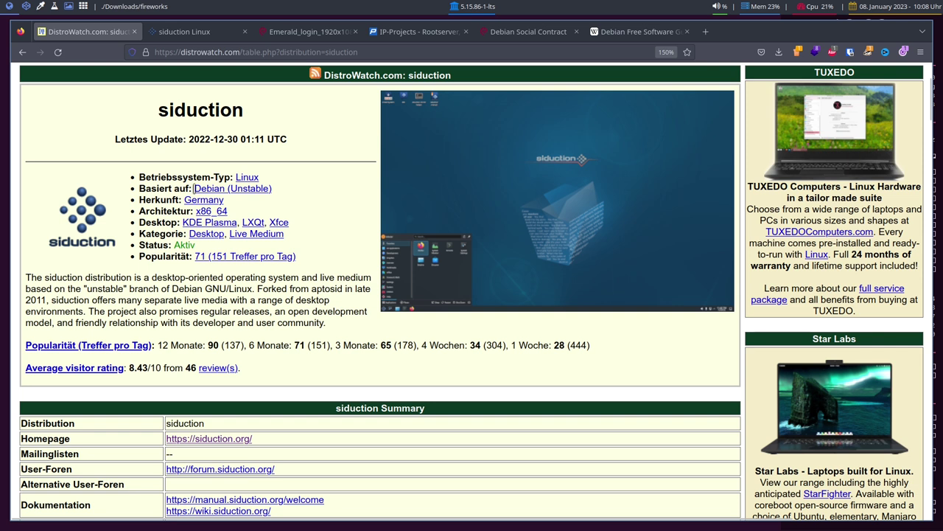
# Step: Switch to the 'siduction Linux' tab showing the siduction.org/de homepage
pyautogui.click(193, 32)
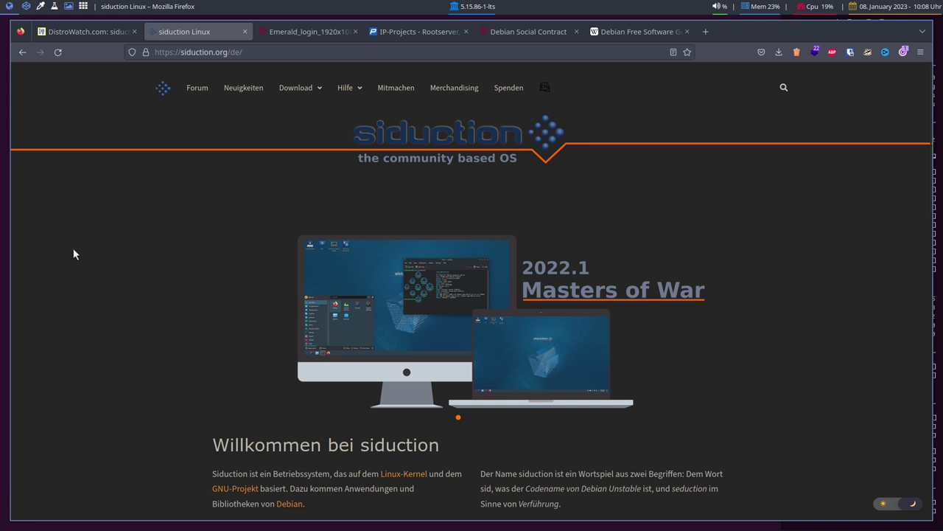
pyautogui.scroll(-5, 87, 247)
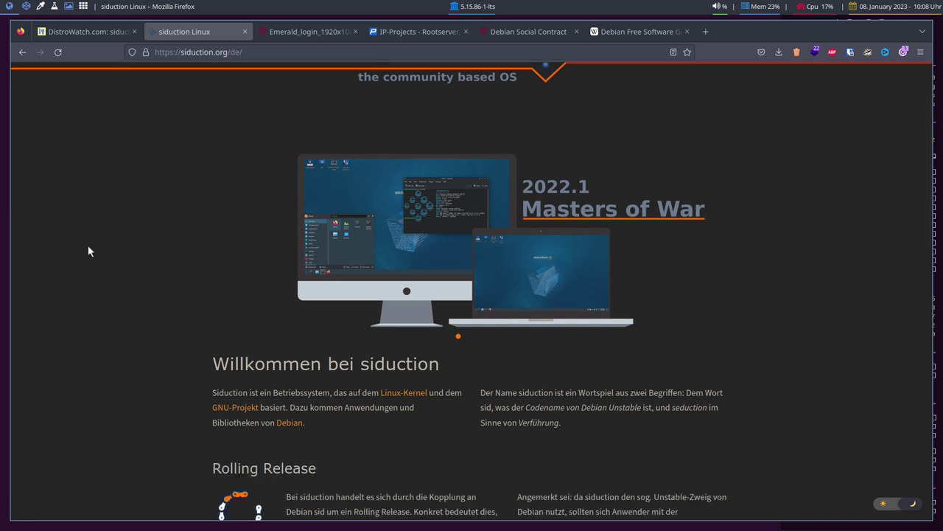
pyautogui.scroll(5, 121, 253)
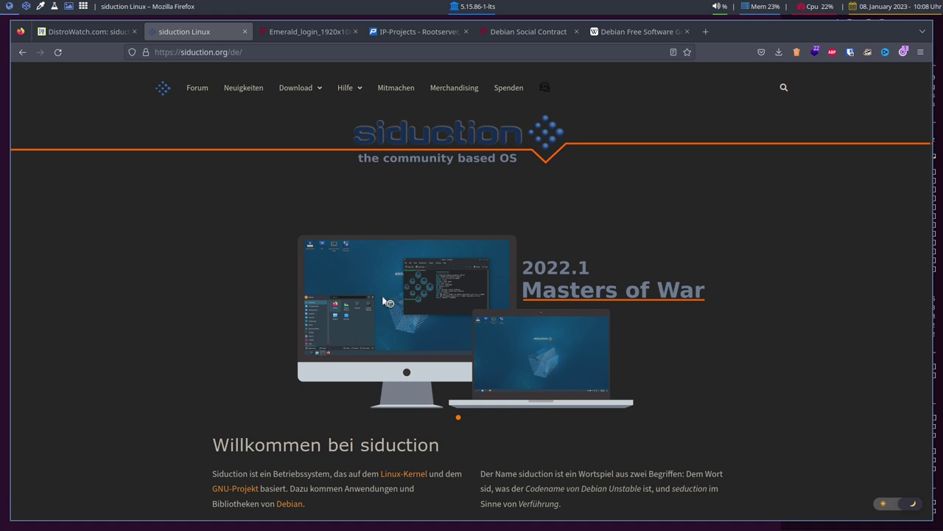
pyautogui.click(545, 91)
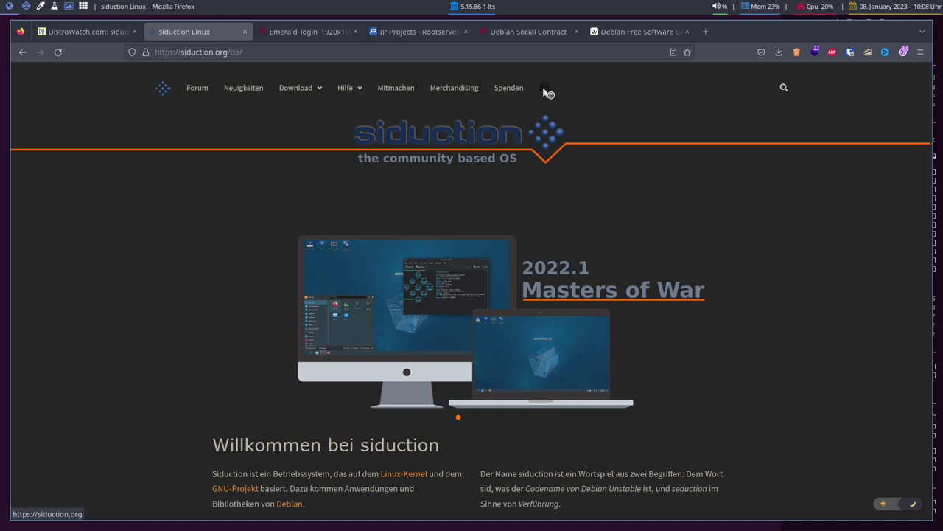
pyautogui.hotkey('ctrl', '+')
pyautogui.hotkey('ctrl', '+')
pyautogui.hotkey('ctrl', '+')
pyautogui.hotkey('ctrl', '+')
pyautogui.hotkey('ctrl', '+')
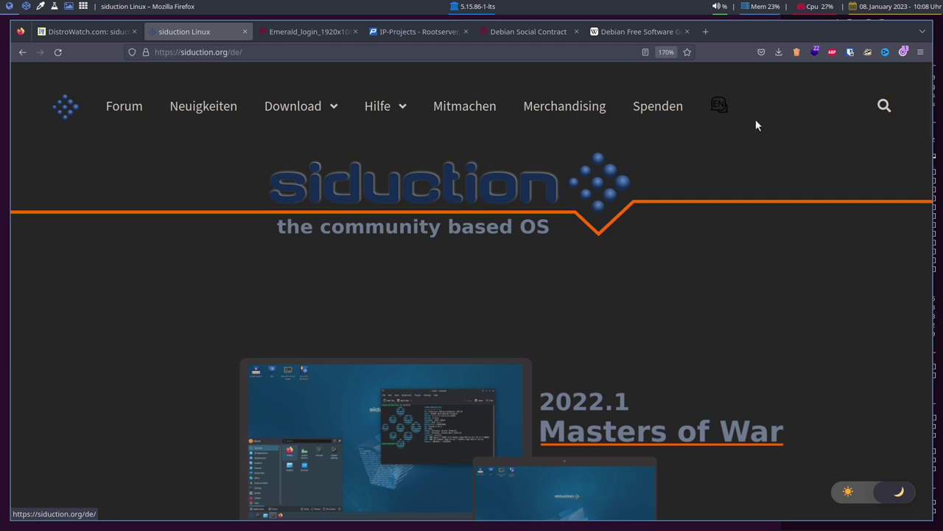
pyautogui.click(724, 118)
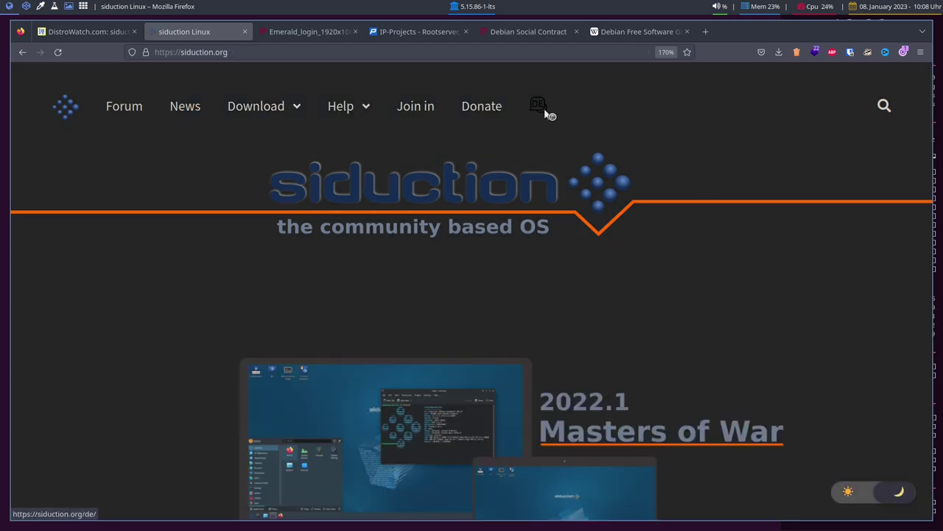
pyautogui.click(545, 110)
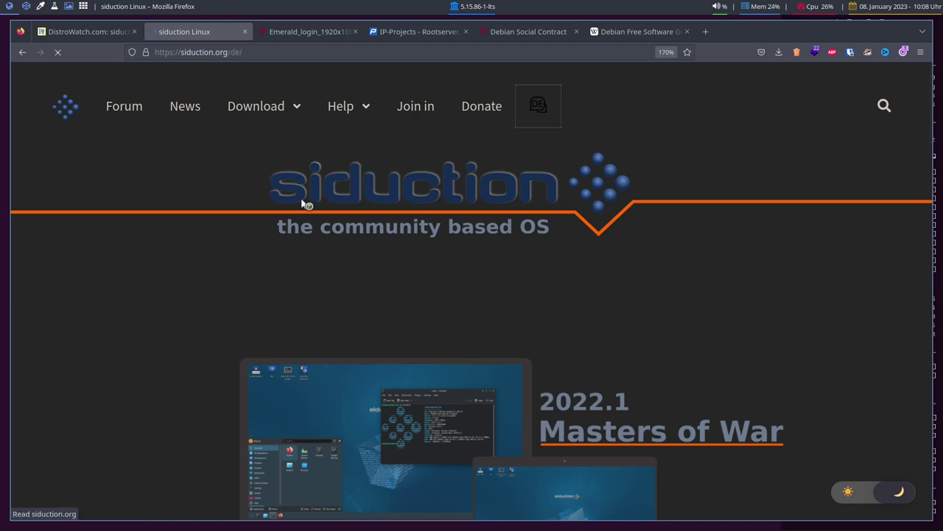
pyautogui.hotkey('ctrl', '-')
pyautogui.hotkey('ctrl', '-')
pyautogui.hotkey('ctrl', '-')
pyautogui.hotkey('ctrl', '-')
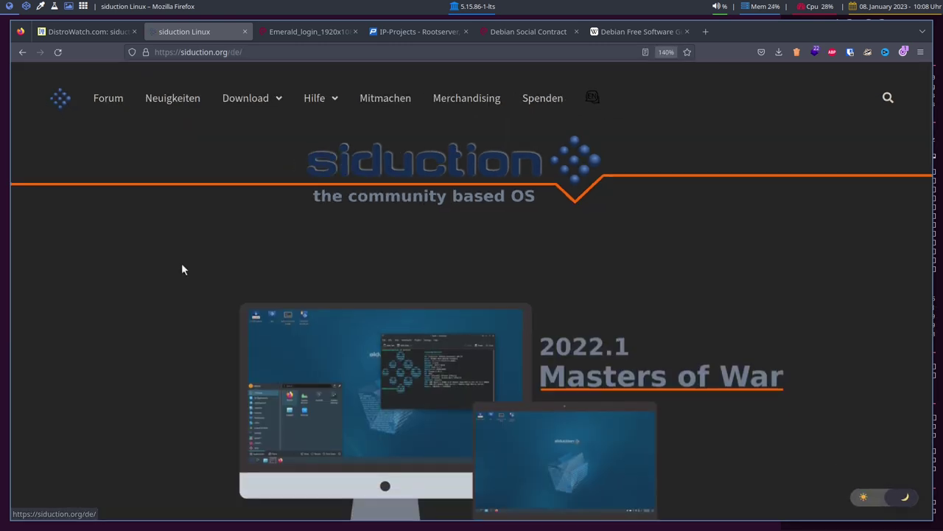
pyautogui.hotkey('ctrl', '+')
pyautogui.scroll(-3, 181, 270)
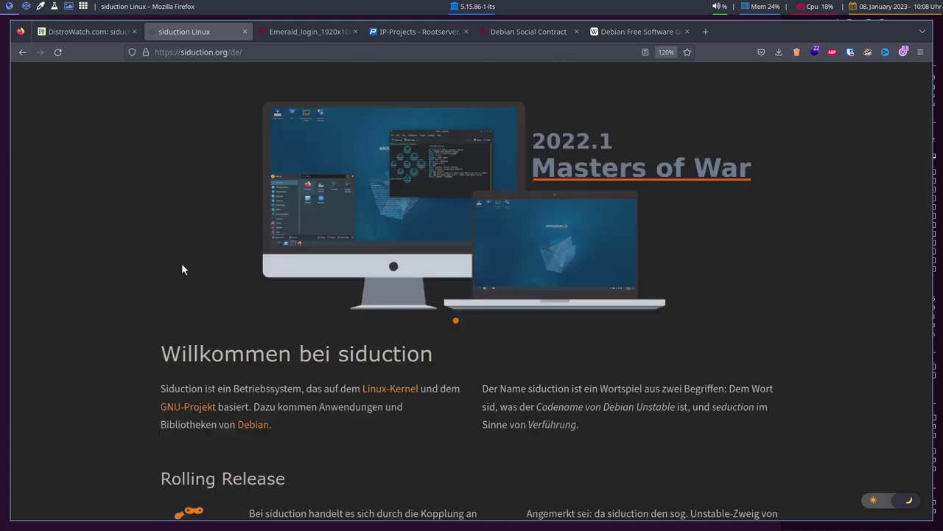
pyautogui.scroll(3, 141, 263)
pyautogui.scroll(-6, 164, 263)
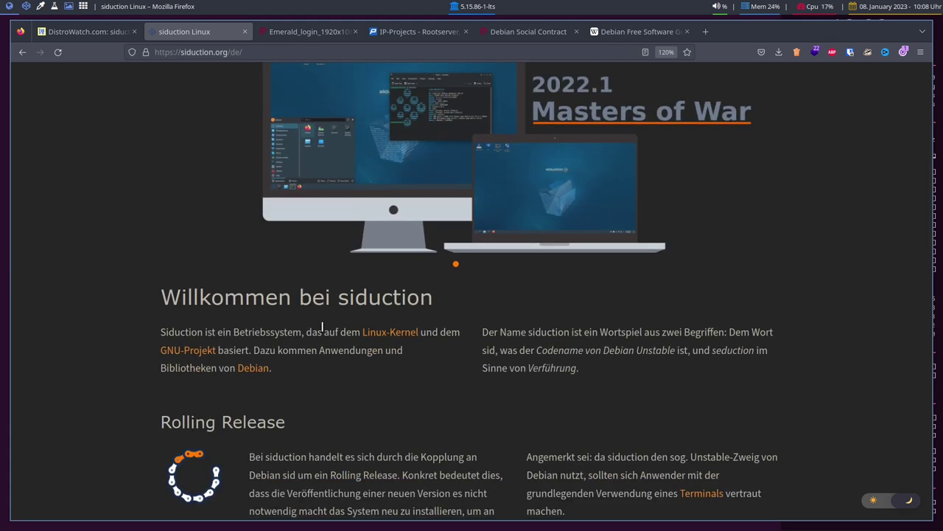
pyautogui.scroll(3, 199, 316)
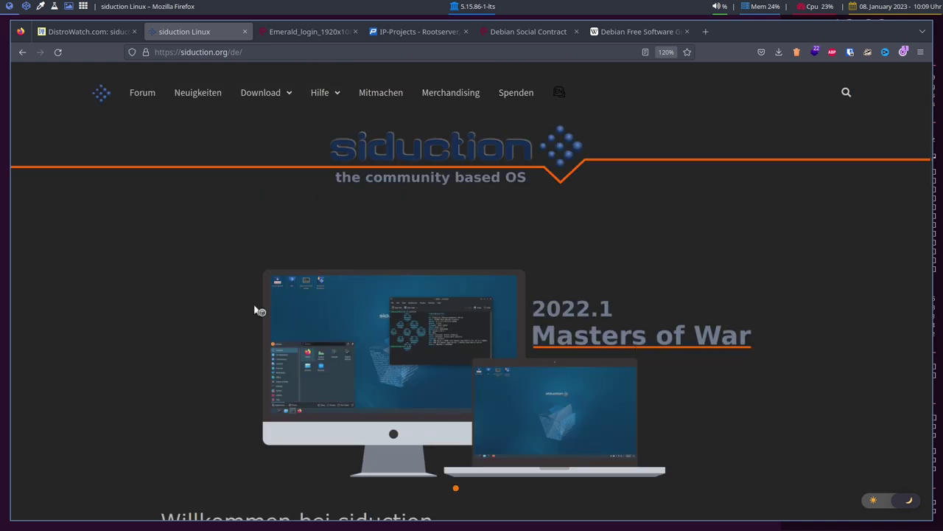
pyautogui.scroll(-2, 131, 289)
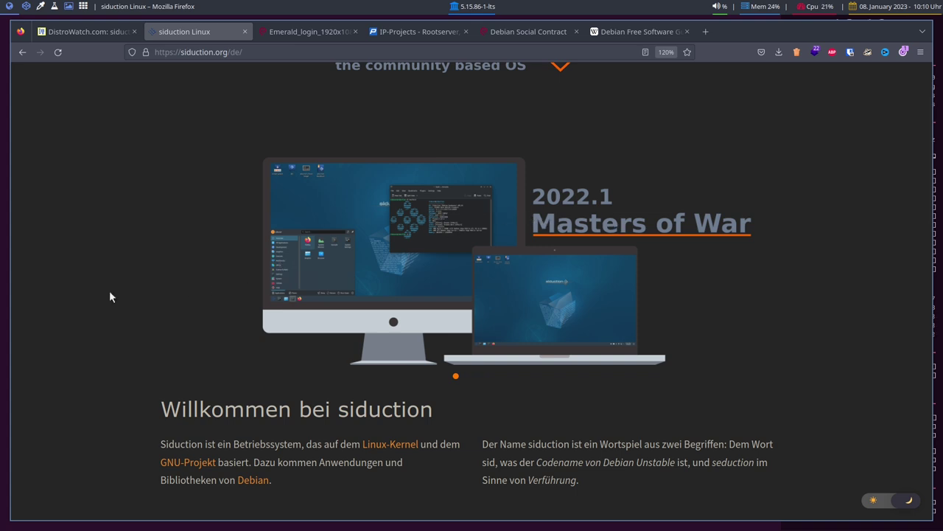
pyautogui.scroll(1, 112, 298)
pyautogui.scroll(1, 112, 297)
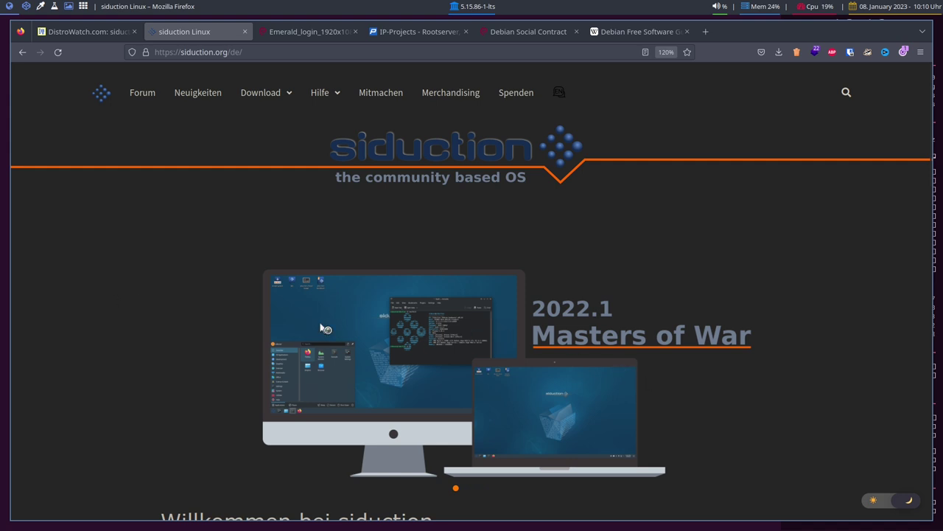
pyautogui.scroll(-5, 129, 227)
pyautogui.scroll(-1, 129, 231)
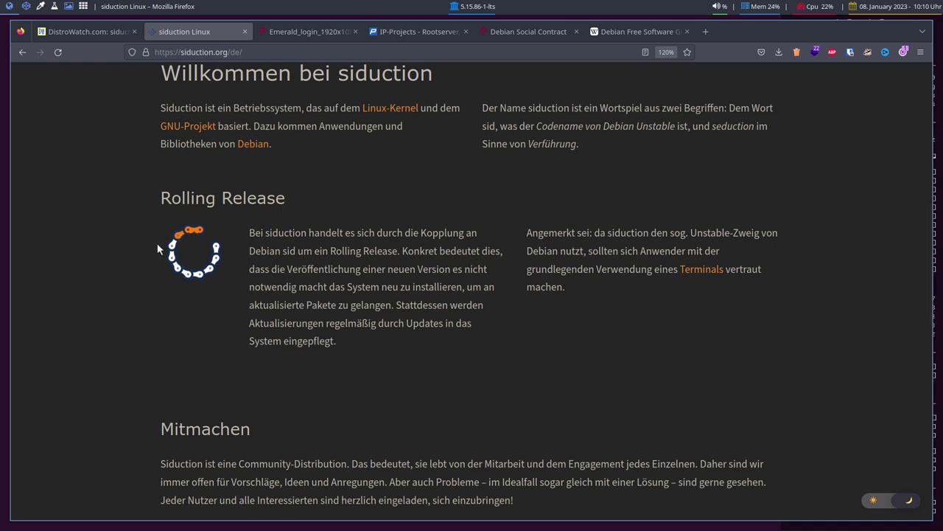
pyautogui.scroll(6, 145, 250)
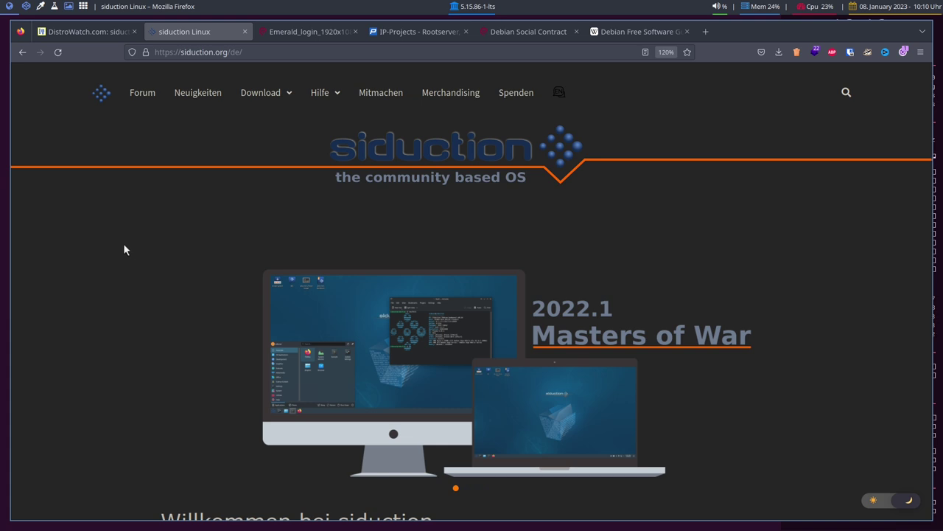
pyautogui.scroll(-2, 135, 239)
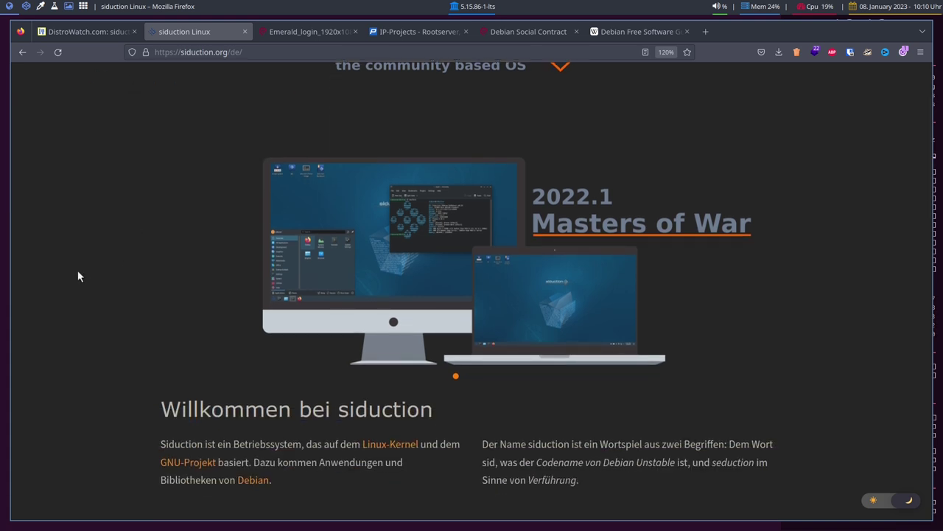
pyautogui.scroll(-4, 103, 267)
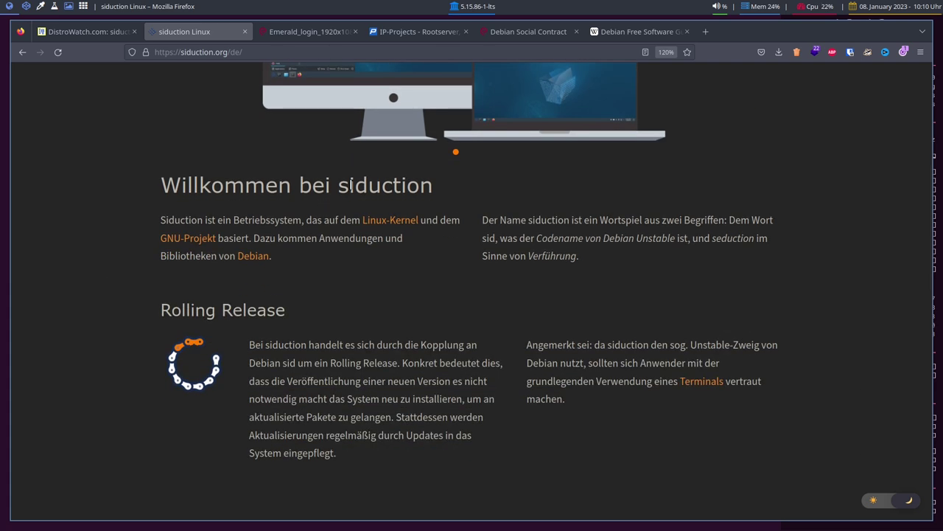
pyautogui.moveTo(339, 186); pyautogui.dragTo(425, 181)
pyautogui.click(299, 217)
pyautogui.moveTo(340, 185); pyautogui.dragTo(367, 186)
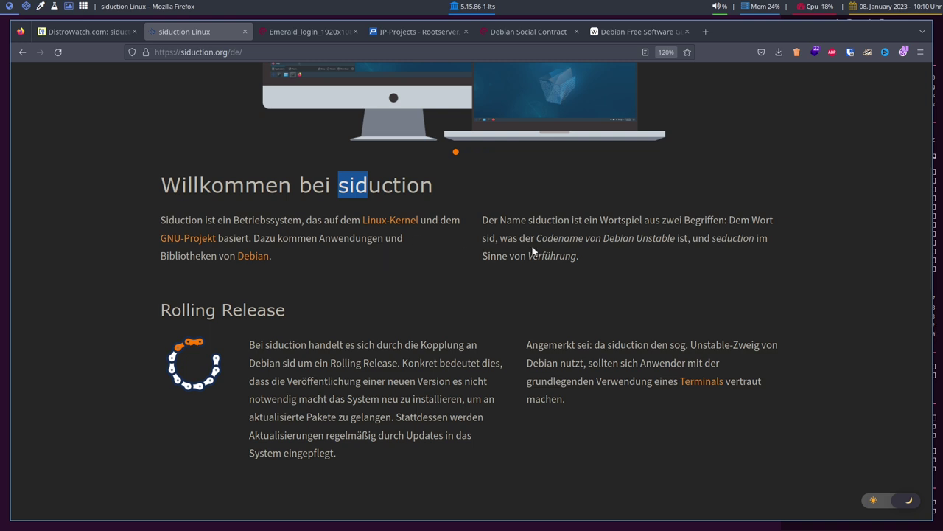
pyautogui.moveTo(534, 238); pyautogui.dragTo(680, 238)
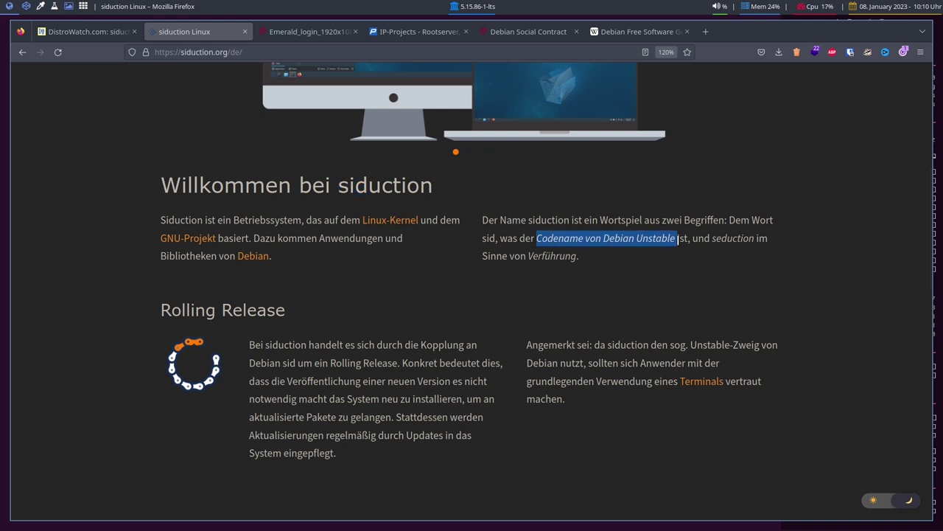
pyautogui.click(631, 251)
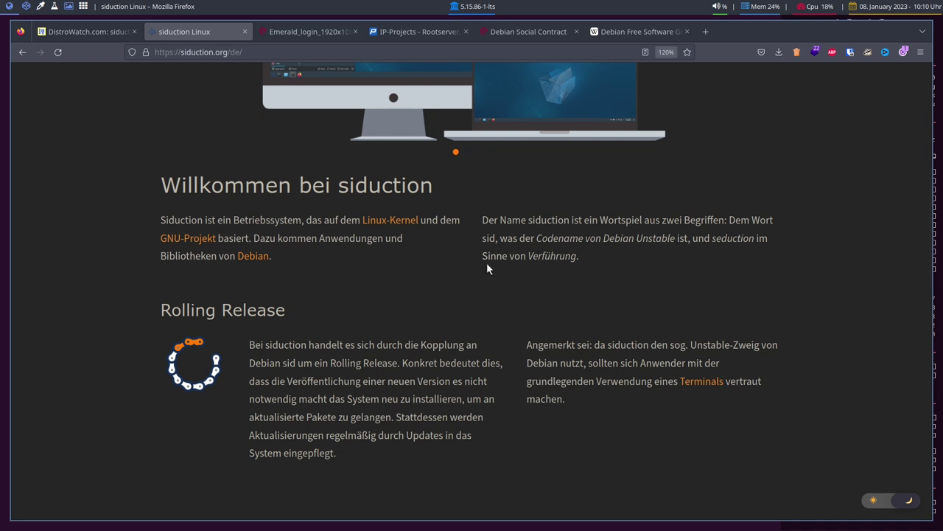
pyautogui.doubleClick(755, 238)
pyautogui.click(726, 254)
# Step: Scroll through the German siduction homepage, then jump back to its top
pyautogui.scroll(3, 627, 273)
pyautogui.scroll(-3, 622, 280)
pyautogui.scroll(3, 622, 279)
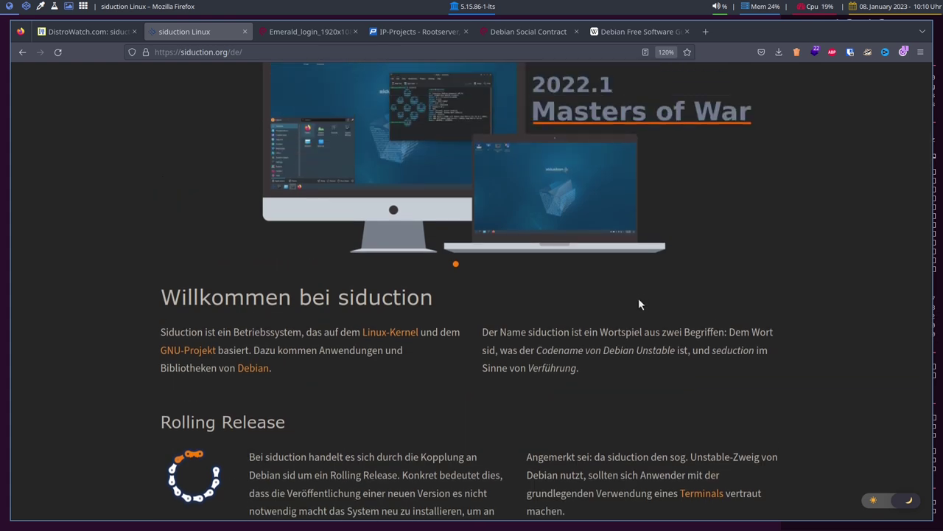
pyautogui.scroll(-3, 577, 298)
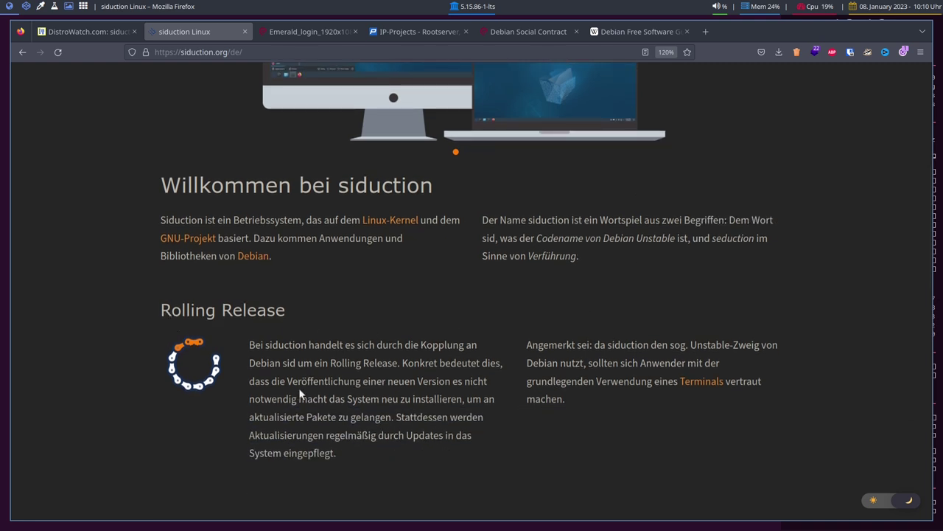
pyautogui.scroll(-3, 326, 382)
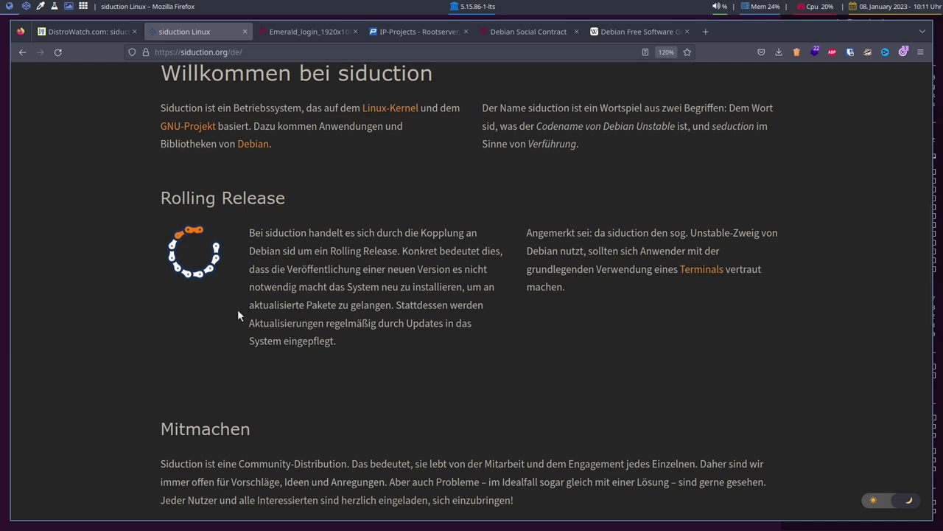
pyautogui.scroll(2, 237, 310)
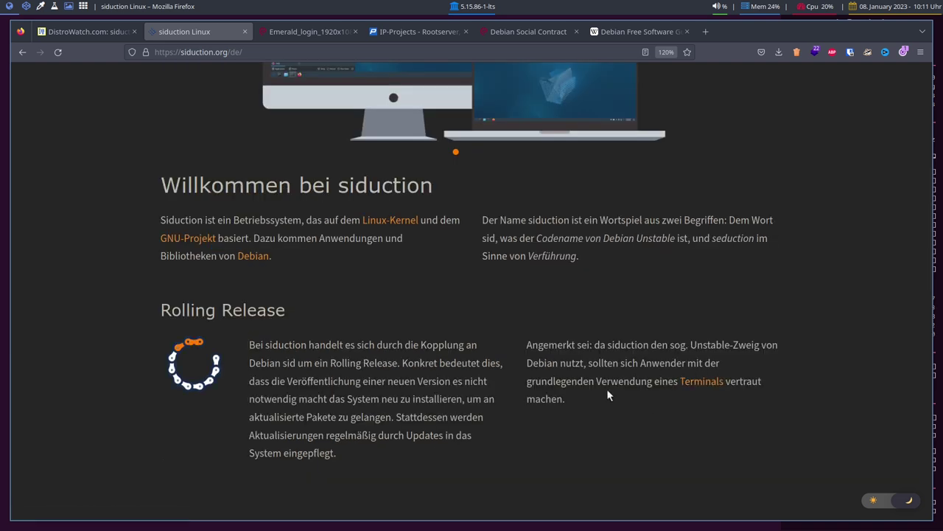
pyautogui.scroll(-1, 488, 356)
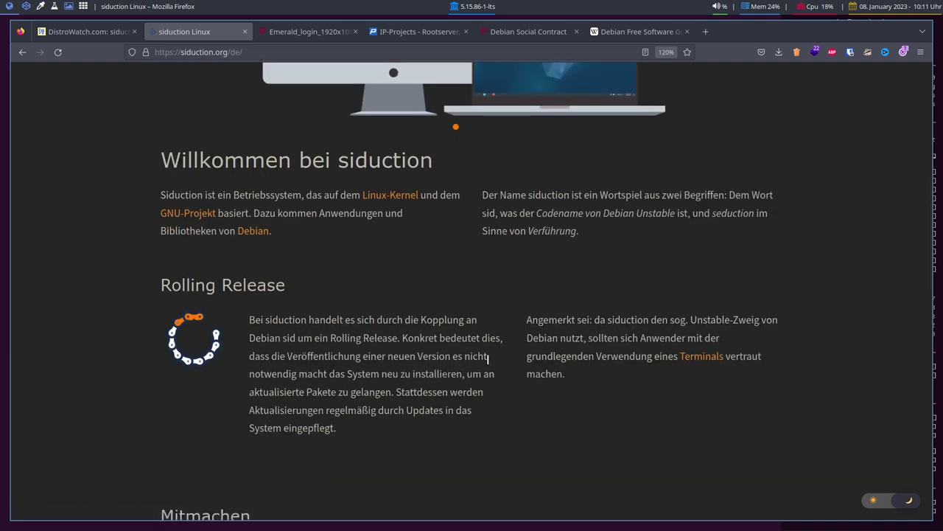
pyautogui.scroll(-5, 488, 357)
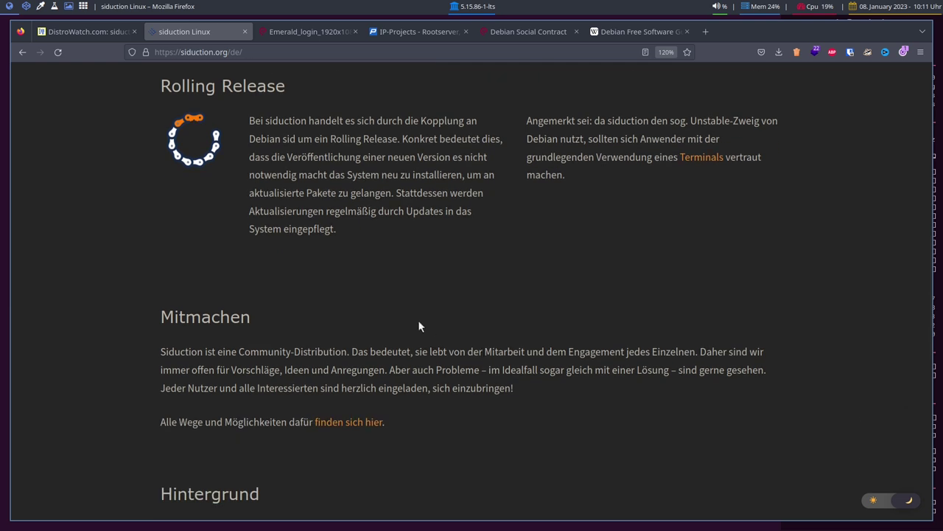
pyautogui.scroll(-5, 418, 325)
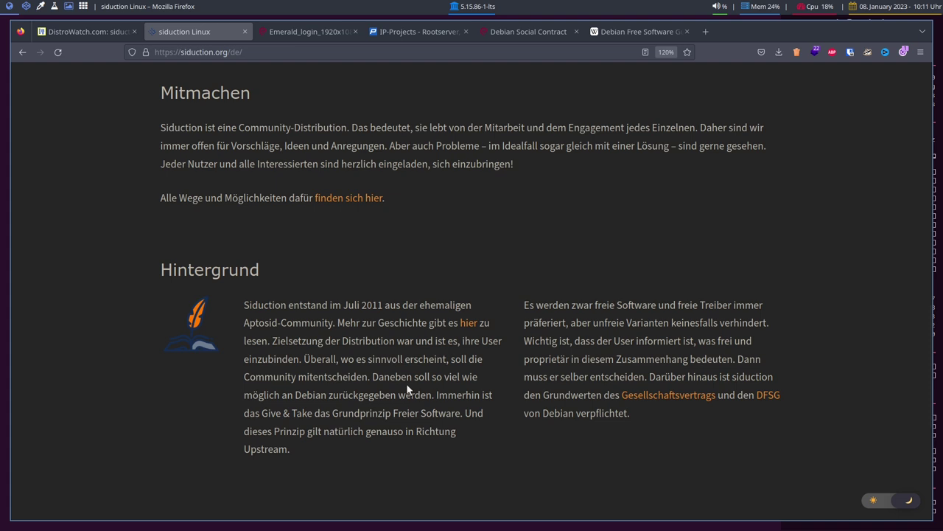
pyautogui.scroll(-2, 606, 359)
pyautogui.press('Home')
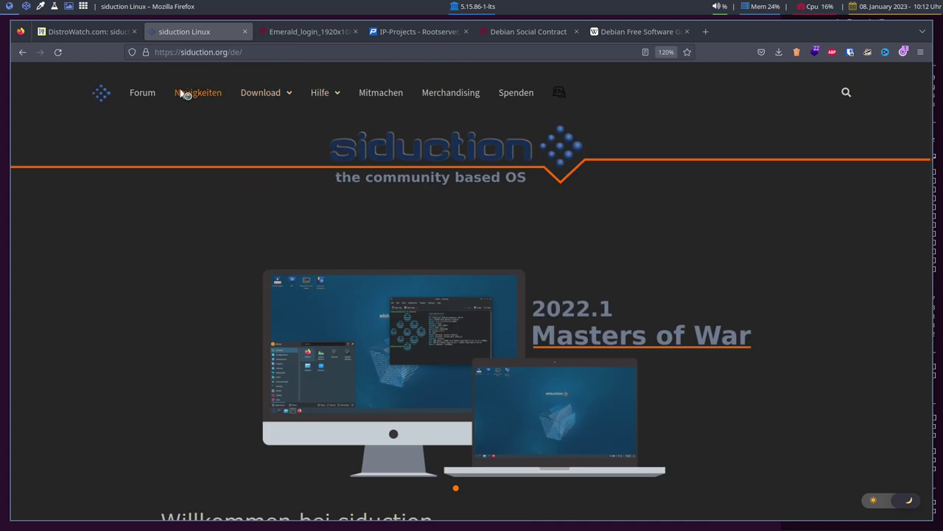
# Step: Open Neuigkeiten and the Release Notes für siduction 2022.1 post
pyautogui.click(202, 98)
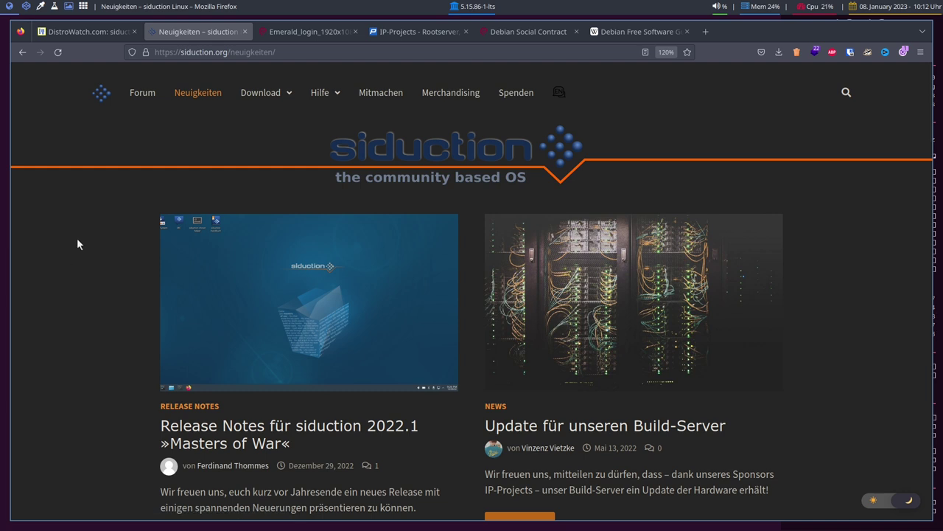
pyautogui.scroll(-2, 76, 238)
pyautogui.click(239, 322)
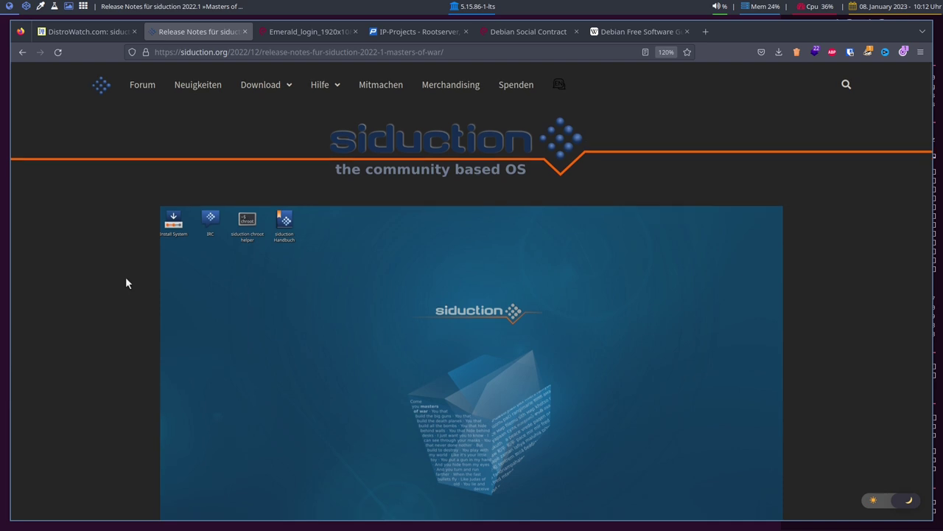
# Step: Read through the release notes, highlighting the GNOME, Cinnamon and MATE mention and LXQt
pyautogui.scroll(-6, 125, 276)
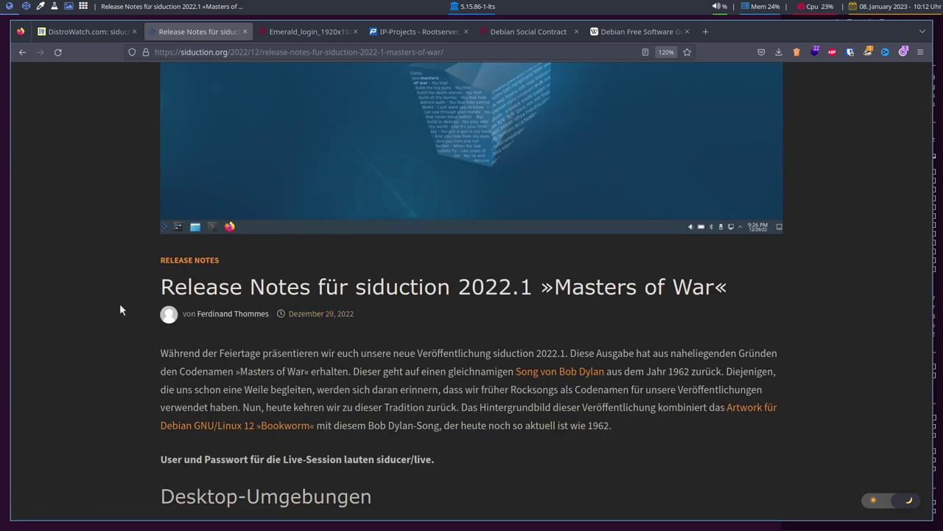
pyautogui.scroll(4, 43, 295)
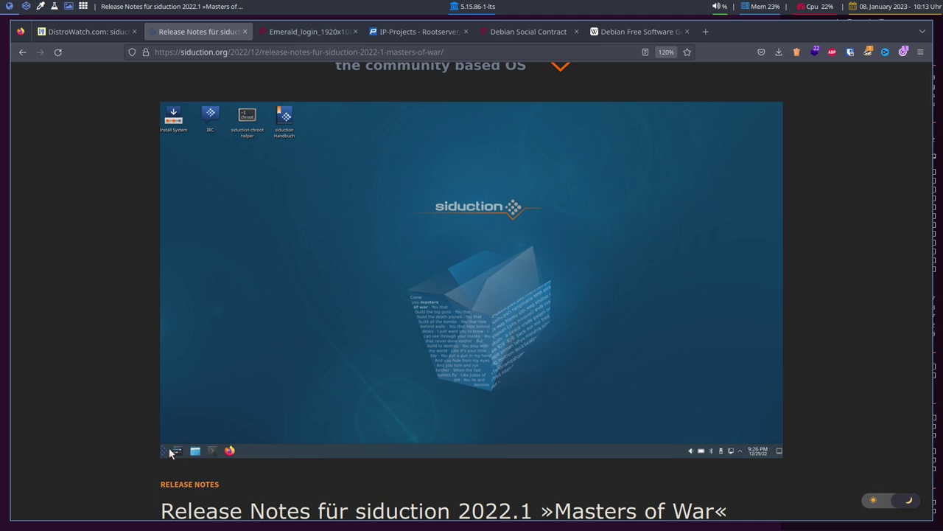
pyautogui.scroll(-6, 179, 310)
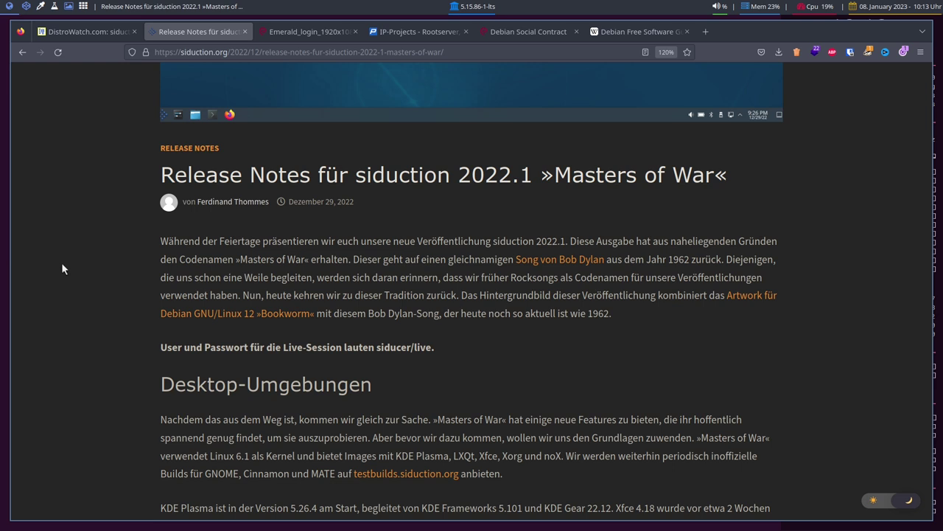
pyautogui.scroll(-3, 62, 269)
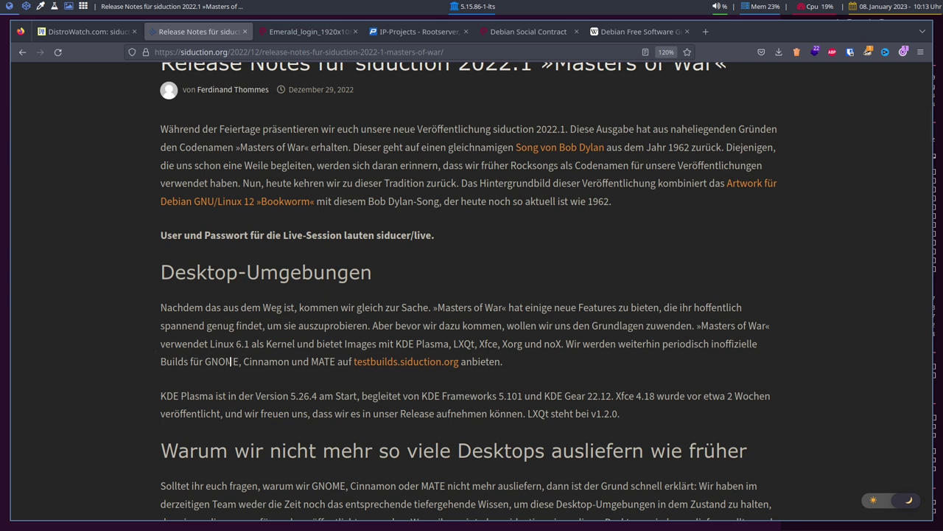
pyautogui.moveTo(213, 361); pyautogui.dragTo(325, 361)
pyautogui.click(325, 361)
pyautogui.scroll(3, 145, 353)
pyautogui.scroll(-3, 145, 353)
pyautogui.scroll(3, 537, 281)
pyautogui.scroll(-3, 574, 303)
pyautogui.moveTo(453, 343); pyautogui.dragTo(483, 344)
# Step: Open the Installationsmedien download page and scroll through the available editions
pyautogui.click(498, 345)
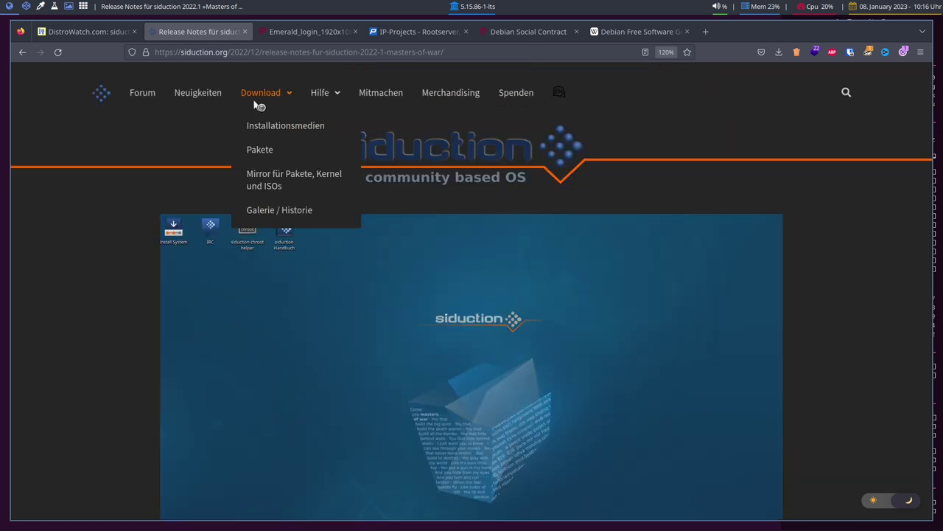
pyautogui.click(288, 129)
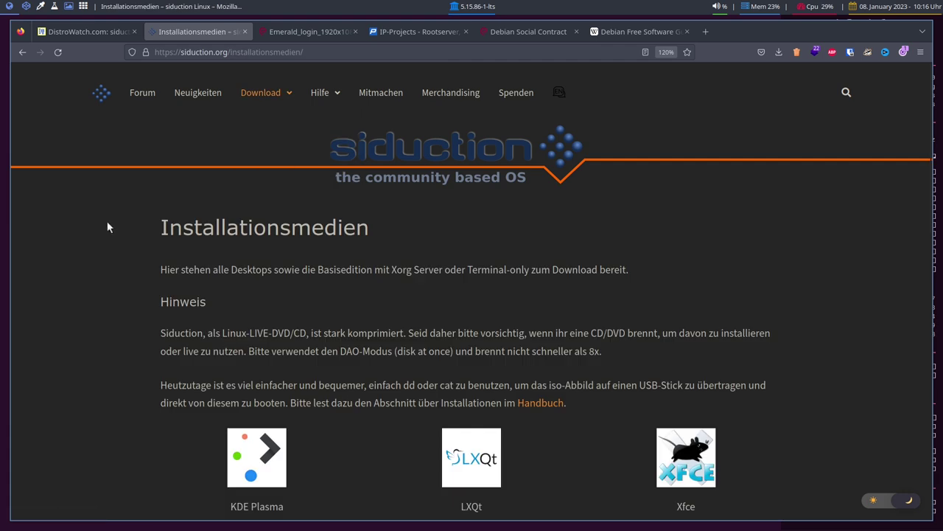
pyautogui.scroll(-4, 128, 248)
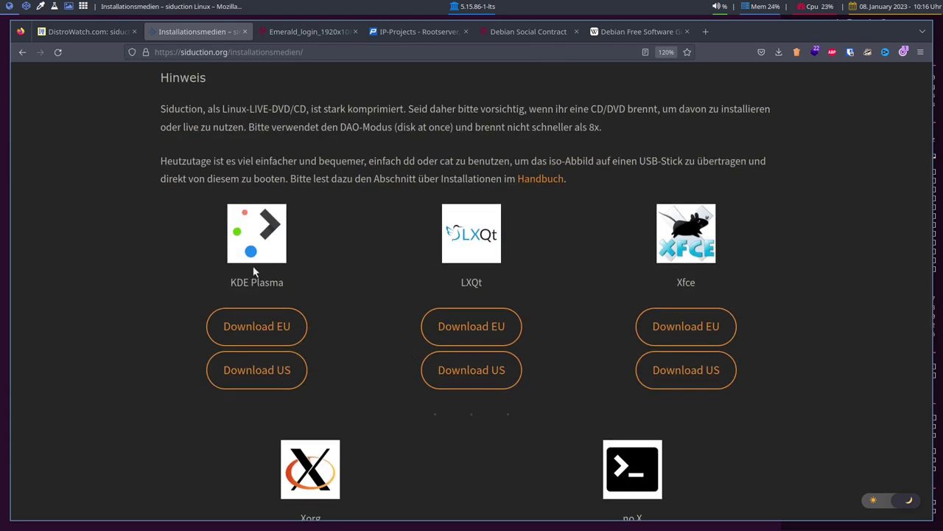
pyautogui.scroll(-3, 653, 263)
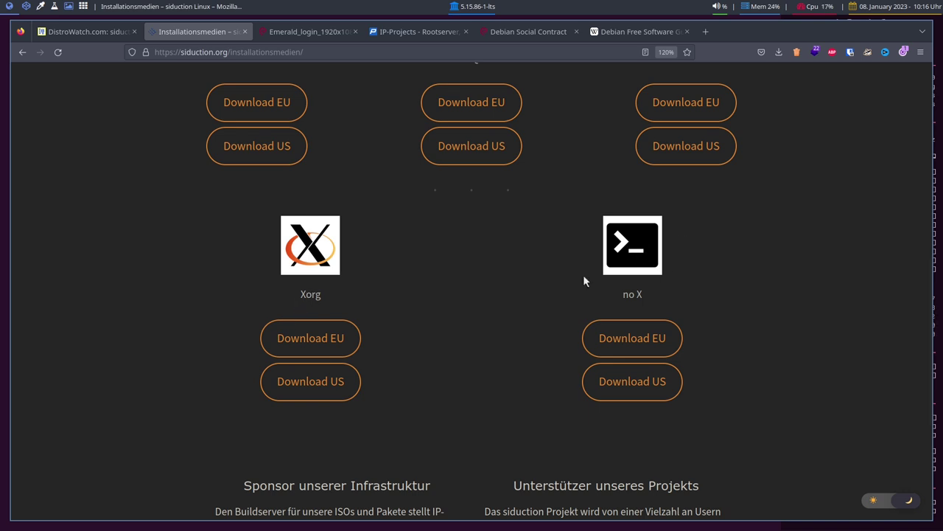
# Step: Highlight the no X edition label, then open the KDE Plasma EU mirror
pyautogui.moveTo(627, 295); pyautogui.dragTo(693, 300)
pyautogui.click(655, 290)
pyautogui.moveTo(623, 294); pyautogui.dragTo(676, 299)
pyautogui.click(675, 299)
pyautogui.scroll(5, 471, 362)
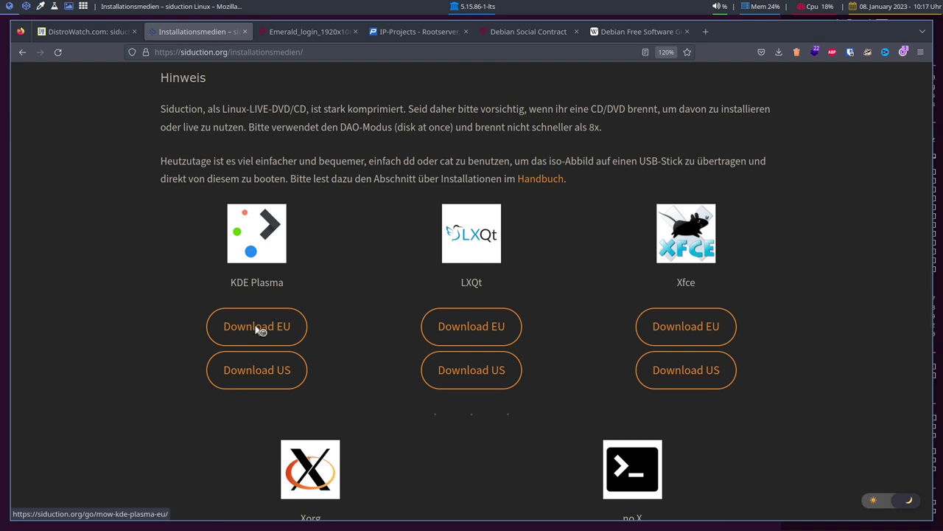
pyautogui.click(257, 329)
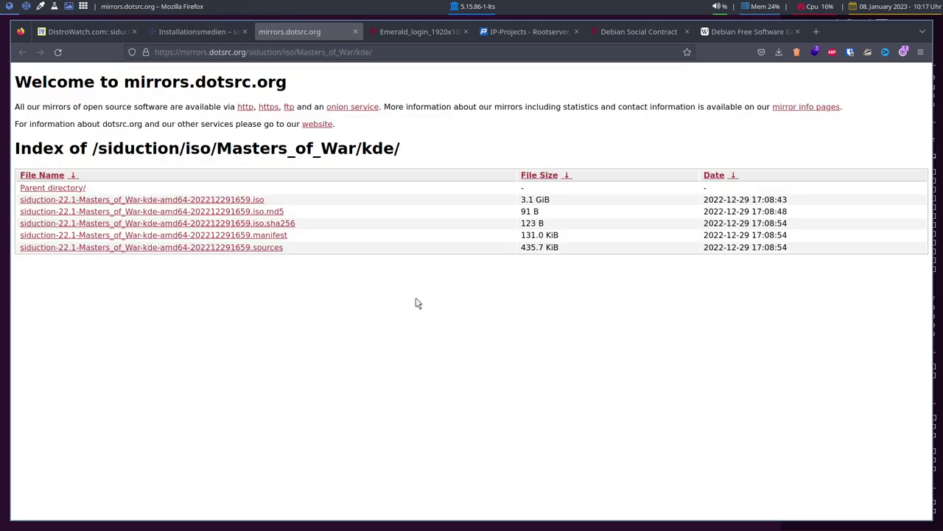
# Step: Download the siduction 2022.1 KDE ISO, close the mirror tab, and reopen the release notes
pyautogui.click(243, 199)
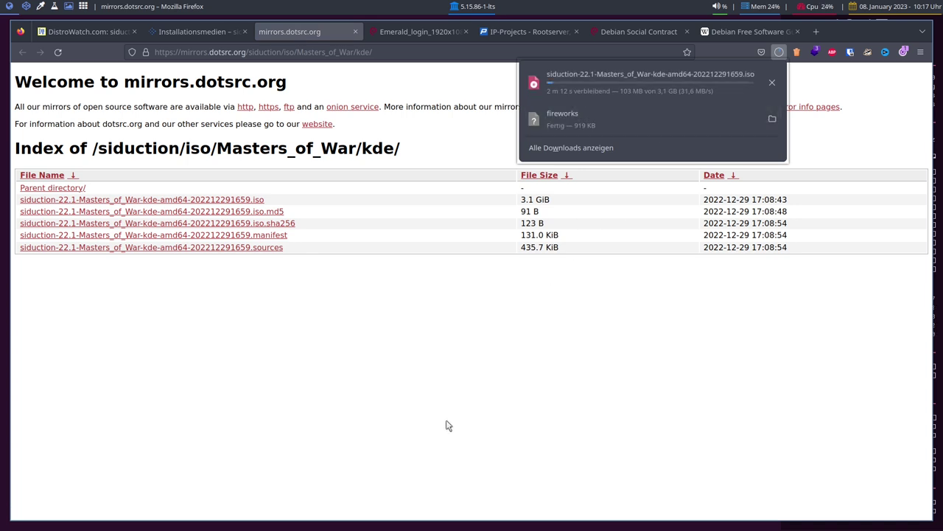
pyautogui.hotkey('ctrl', 'w')
pyautogui.scroll(3, 161, 228)
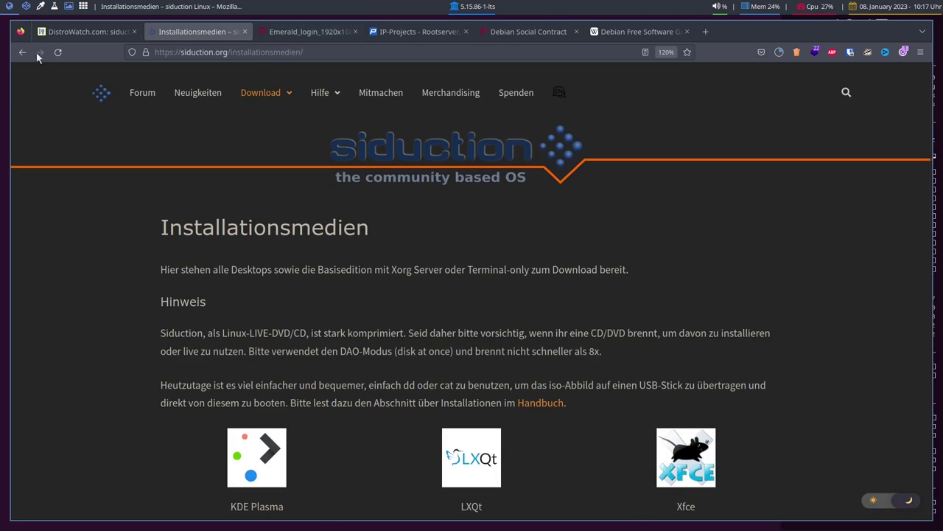
pyautogui.click(193, 94)
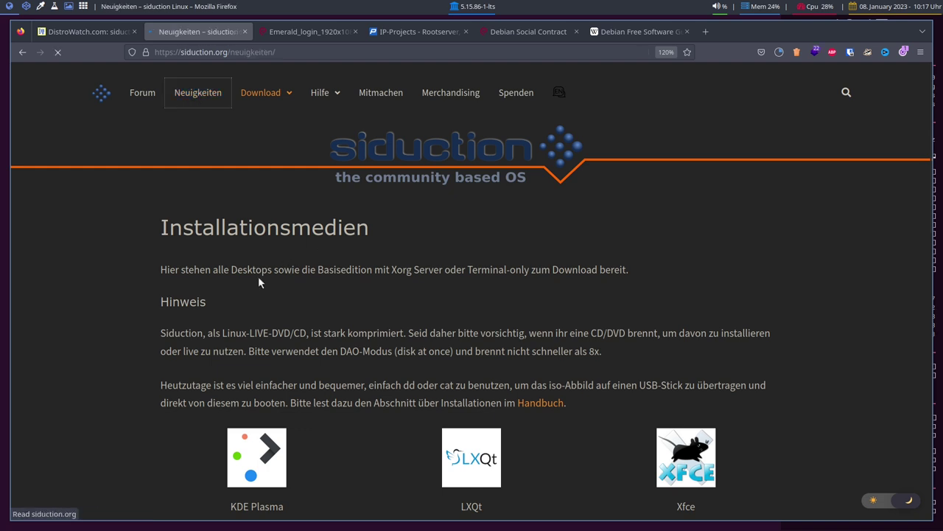
pyautogui.click(405, 299)
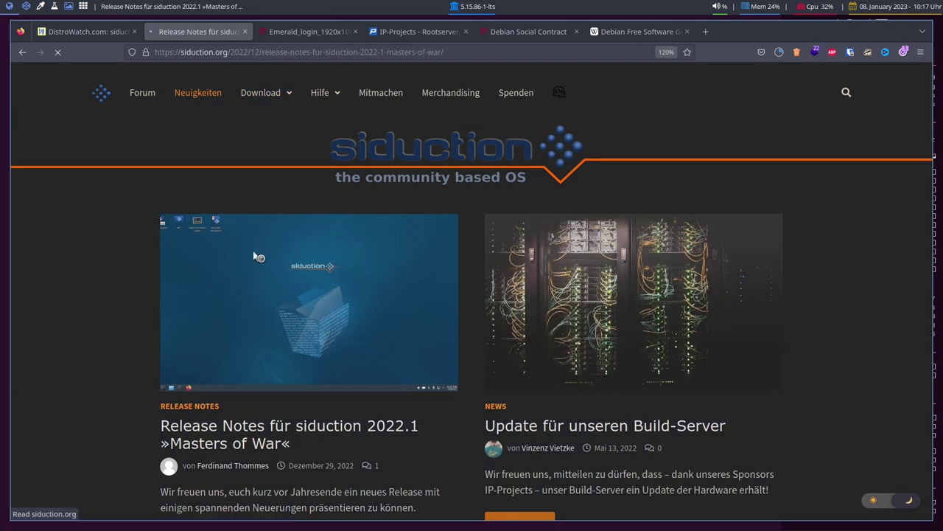
pyautogui.scroll(-5, 131, 221)
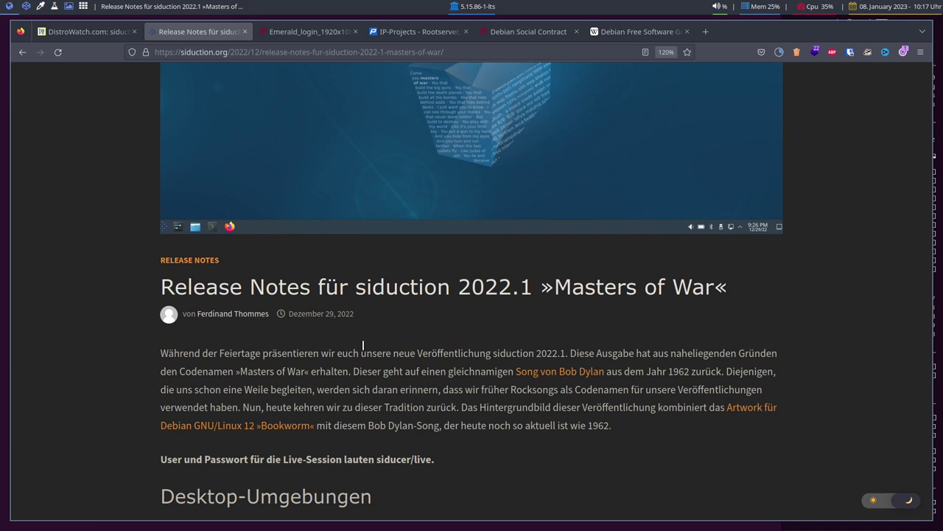
# Step: Glance at the Emerald_login tab, then zoom the release notes page to 130%
pyautogui.scroll(3, 506, 276)
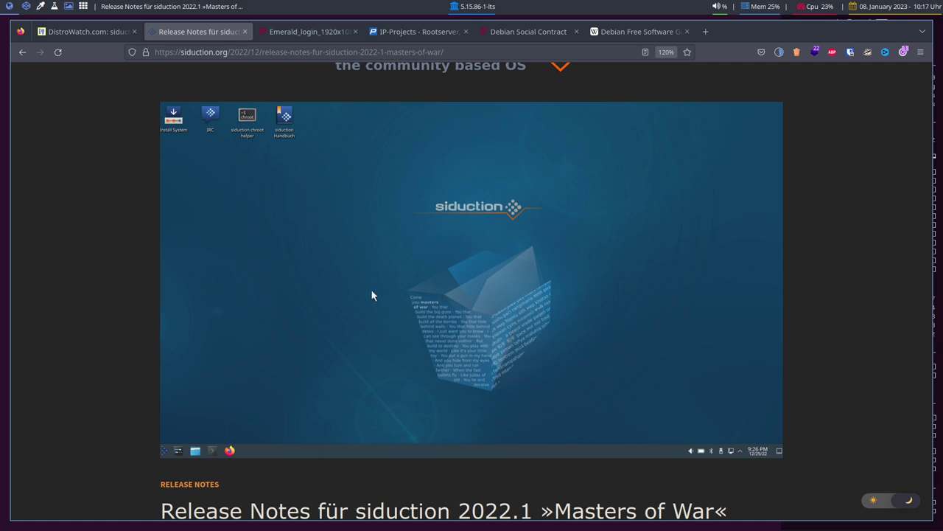
pyautogui.scroll(-3, 397, 318)
pyautogui.scroll(3, 397, 318)
pyautogui.click(293, 34)
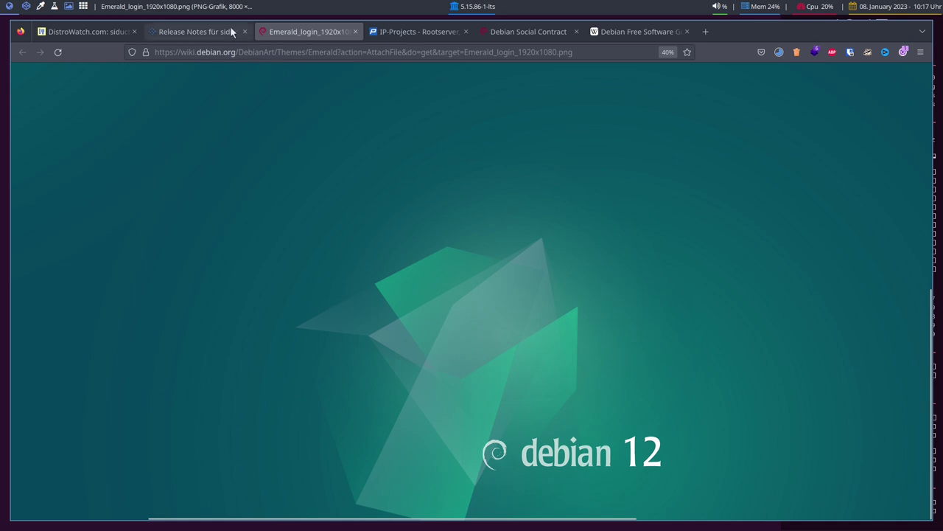
pyautogui.click(206, 31)
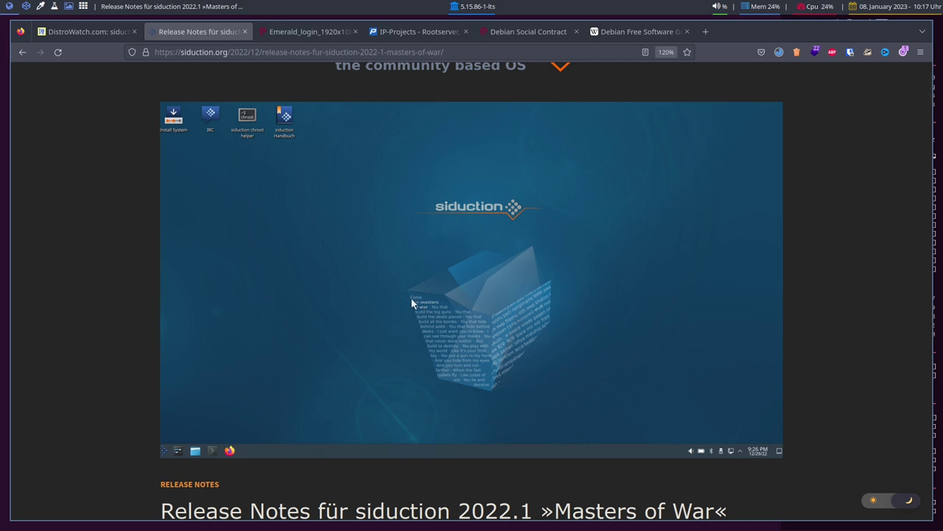
pyautogui.scroll(3, 467, 327)
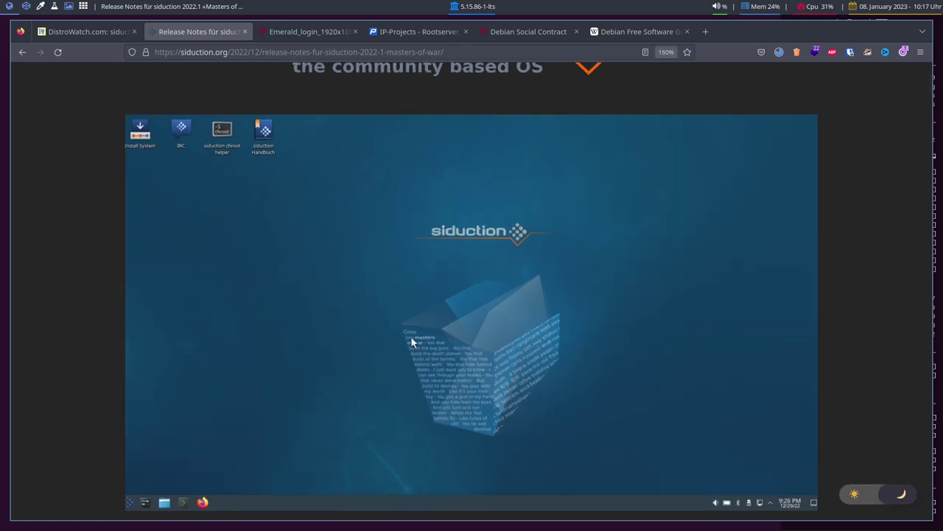
pyautogui.scroll(-3, 411, 337)
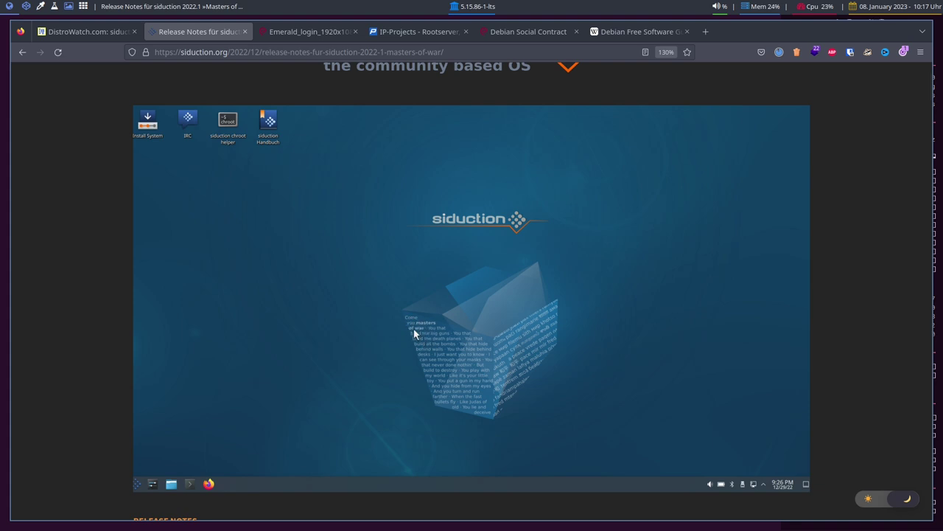
pyautogui.scroll(-7, 434, 337)
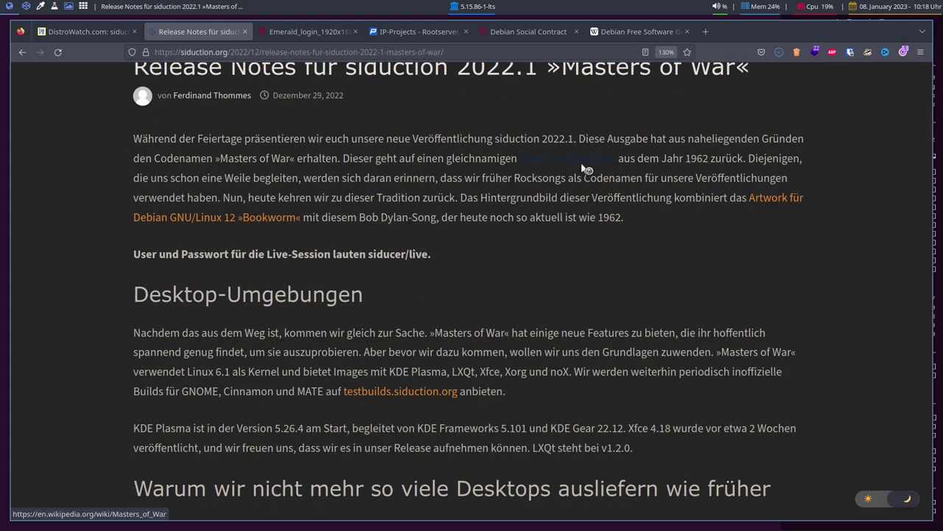
pyautogui.scroll(10, 514, 263)
pyautogui.scroll(-3, 442, 335)
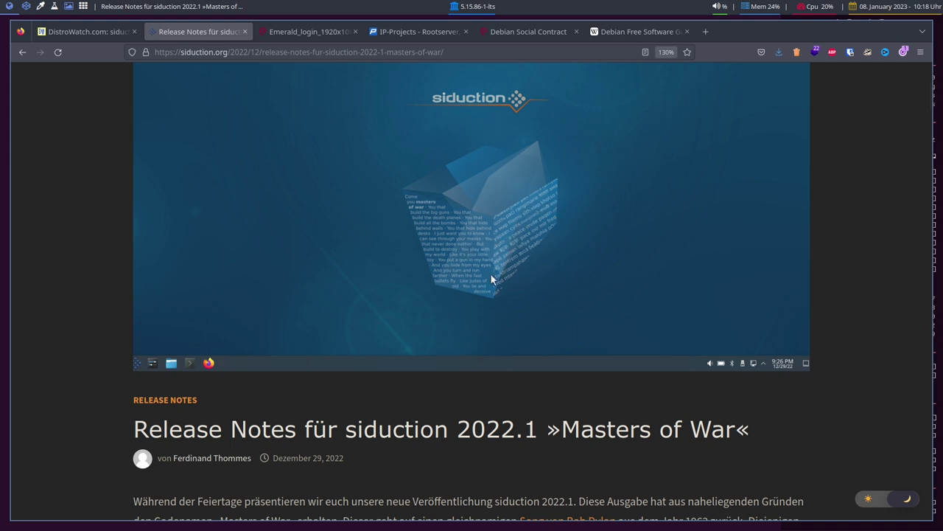
pyautogui.scroll(3, 369, 280)
pyautogui.scroll(-2, 369, 282)
pyautogui.scroll(1, 369, 284)
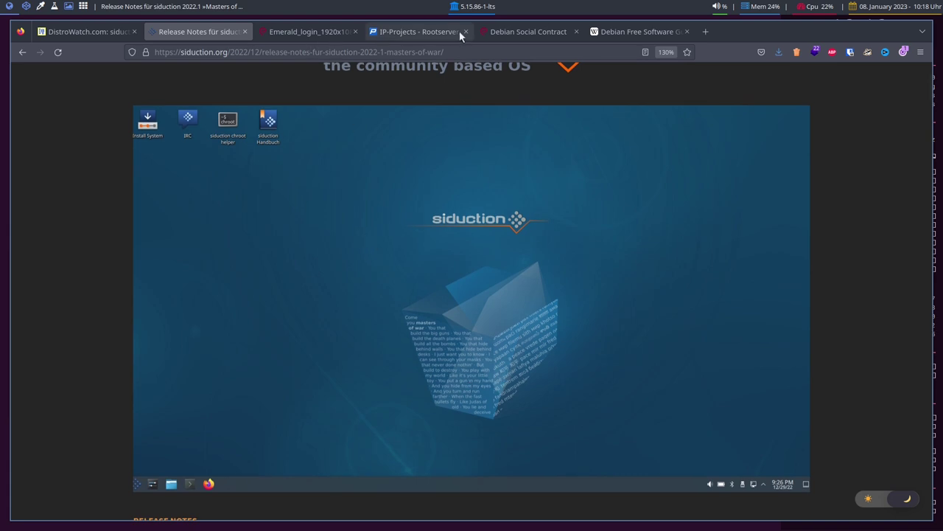
# Step: Copy the siduction KDE ISO from Downloads onto the Ventoy USB drive using two Thunar windows
pyautogui.hotkey('alt', 'Tab')
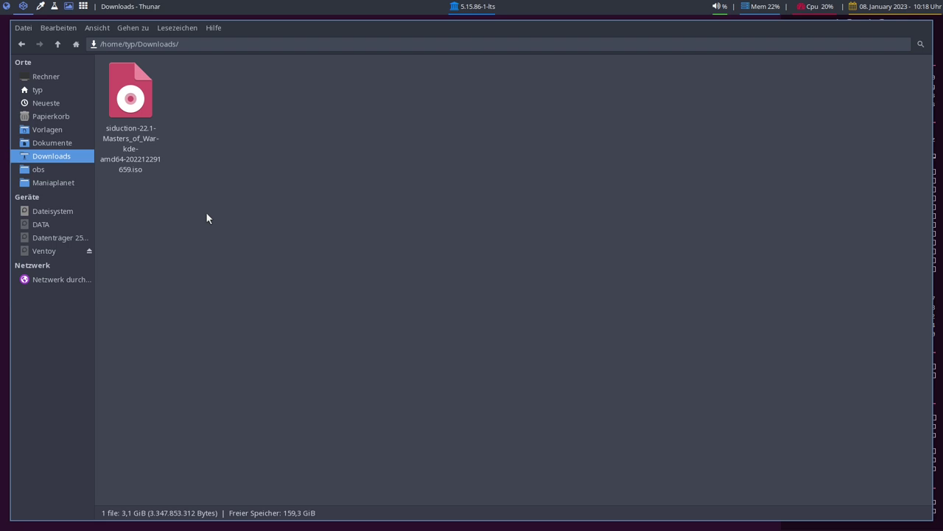
pyautogui.press('super+e')
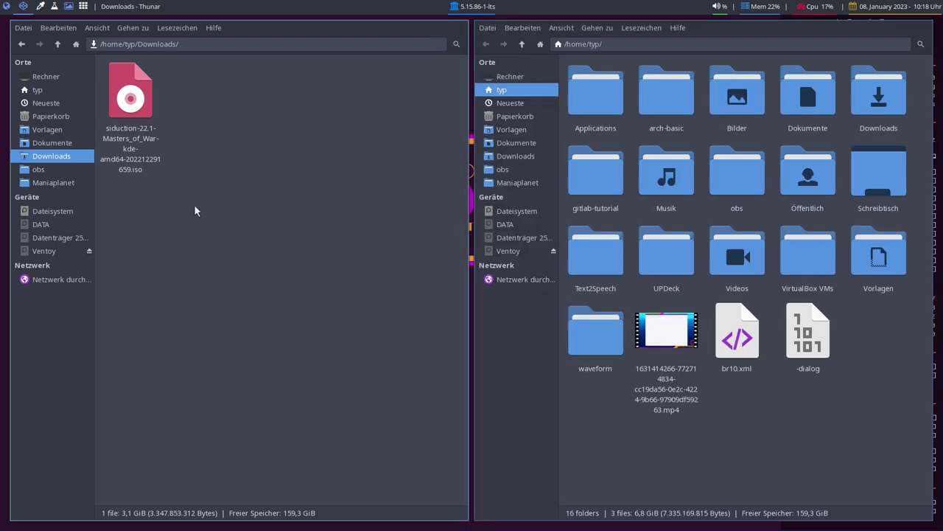
pyautogui.click(509, 252)
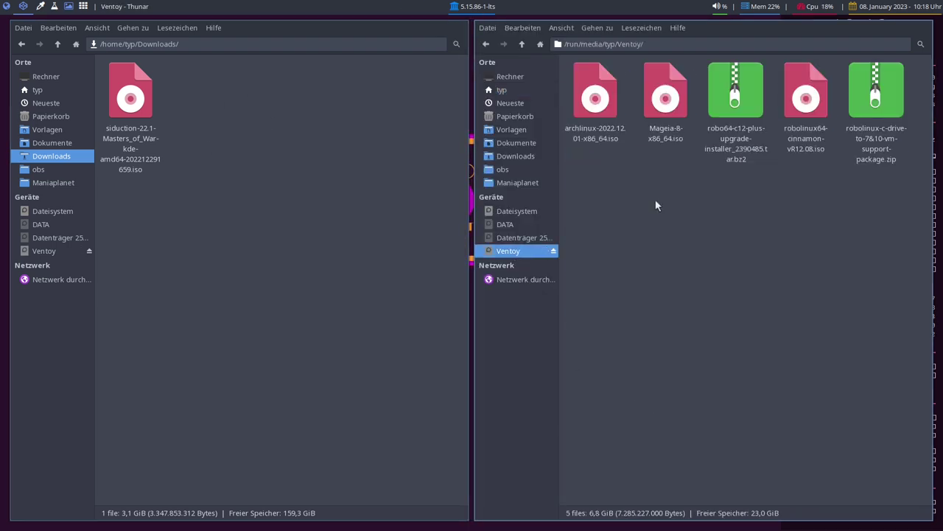
pyautogui.moveTo(125, 118); pyautogui.dragTo(715, 318)
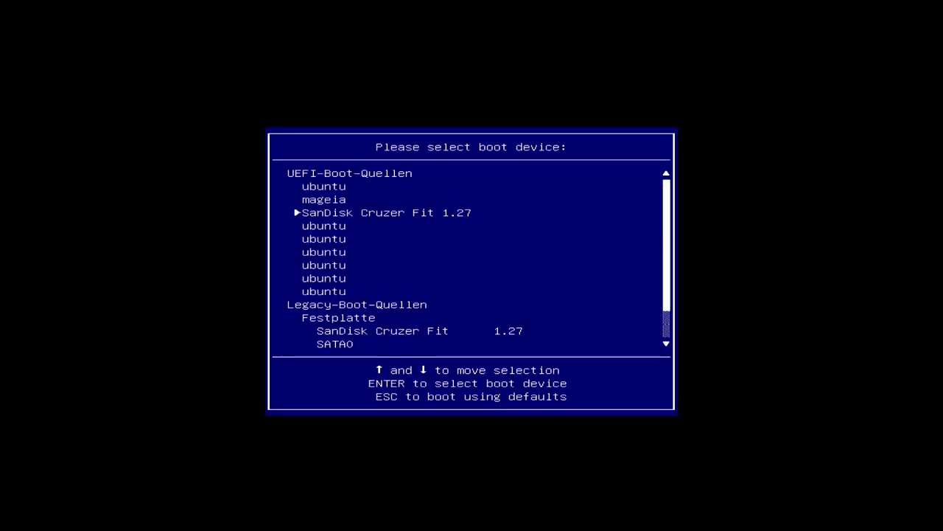
# Step: Boot the SanDisk stick and start the siduction 22.1 KDE ISO from Ventoy in normal mode
pyautogui.press('Return')
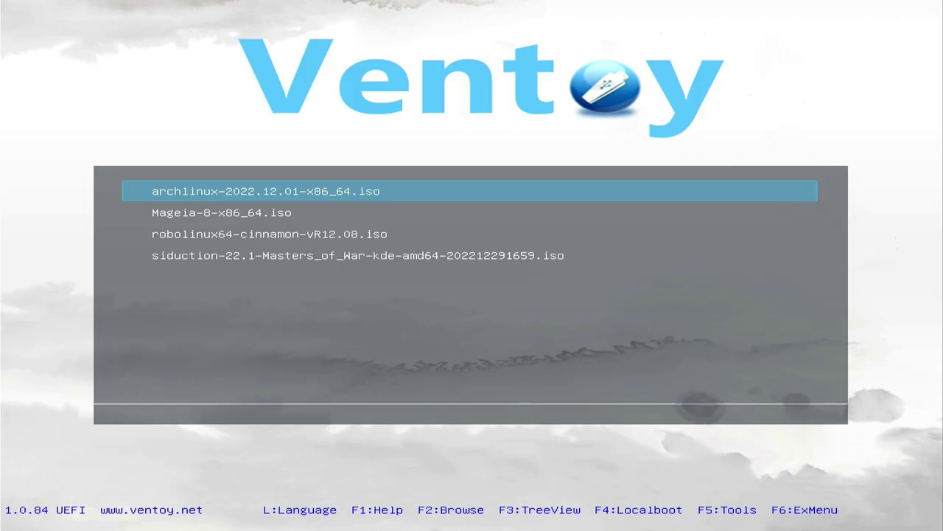
pyautogui.press('Down')
pyautogui.press('Down')
pyautogui.press('Down')
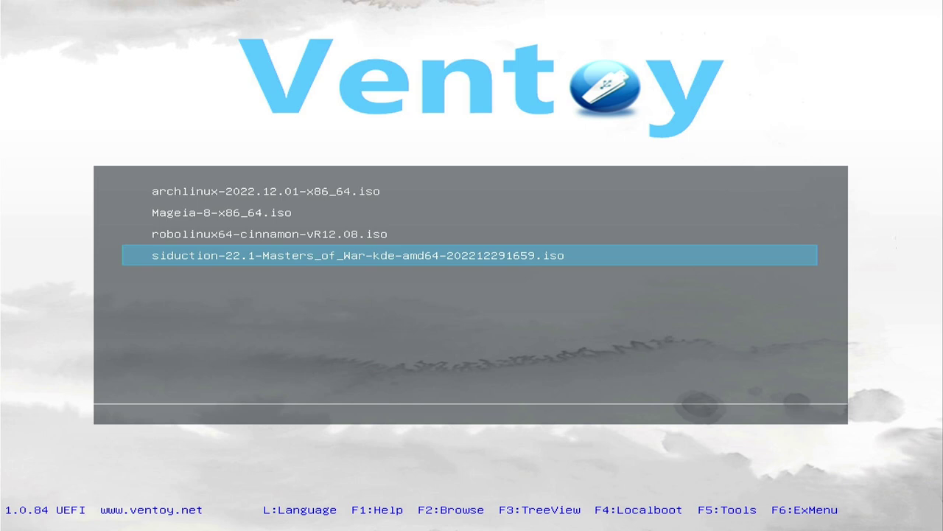
pyautogui.press('Return')
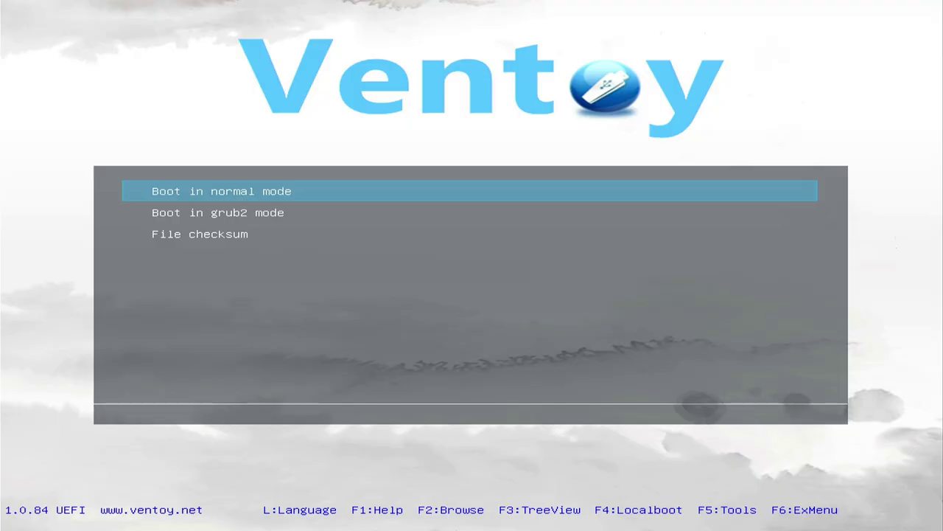
pyautogui.press('Return')
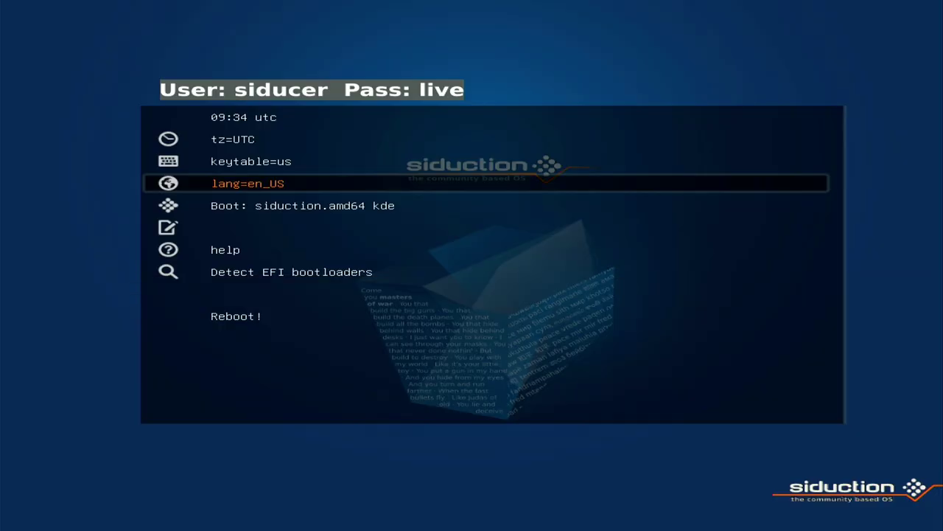
# Step: Set the boot-menu timezone to Europe/Berlin
pyautogui.press('Up')
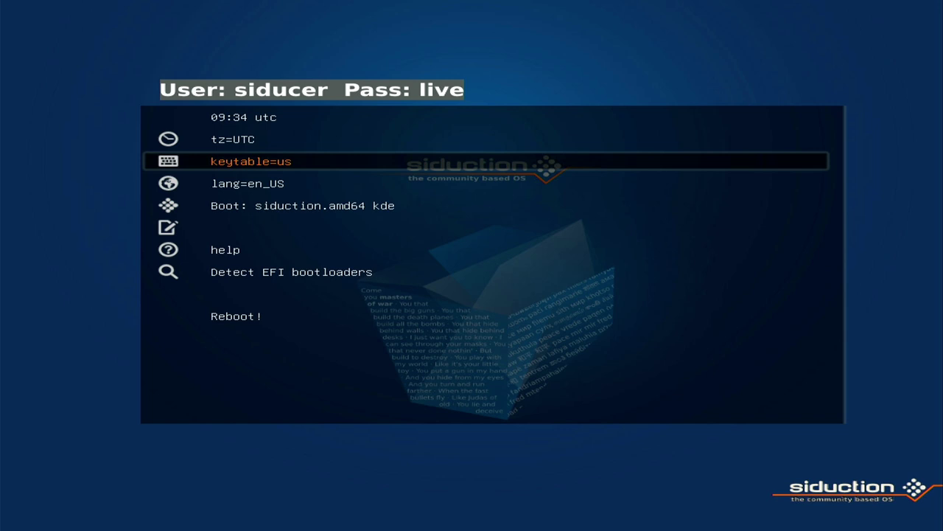
pyautogui.press('Down')
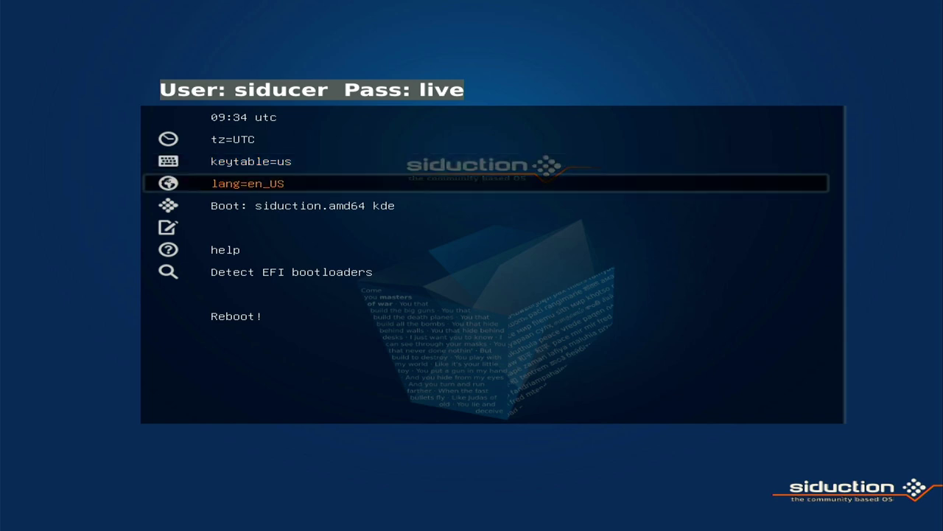
pyautogui.press('Up')
pyautogui.press('Up')
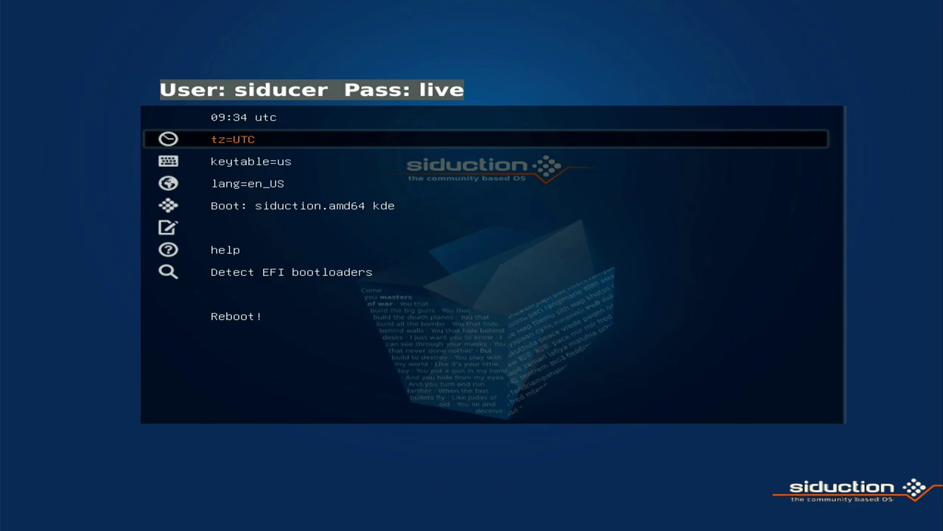
pyautogui.press('Return')
pyautogui.press('Down')
pyautogui.press('Down')
pyautogui.press('Down')
pyautogui.press('Down')
pyautogui.press('Down')
pyautogui.press('Down')
pyautogui.press('Down')
pyautogui.press('Down')
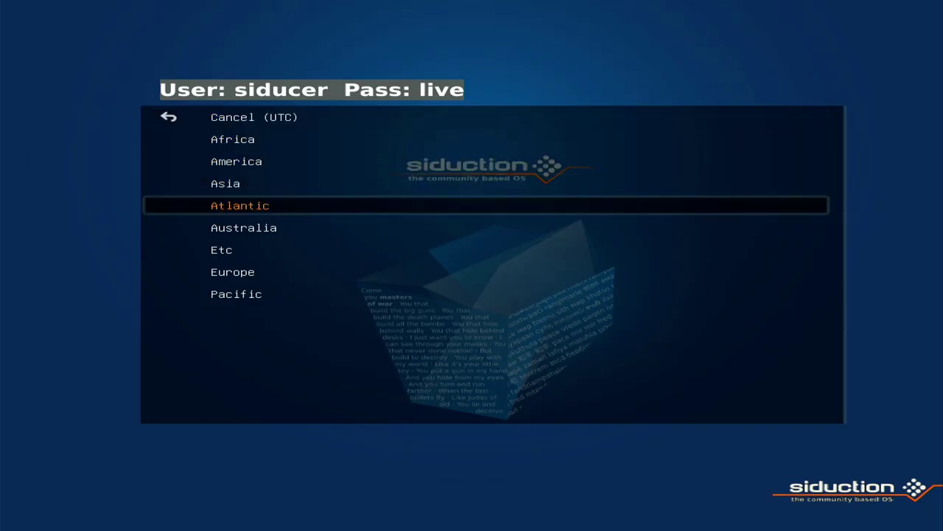
pyautogui.press('Up')
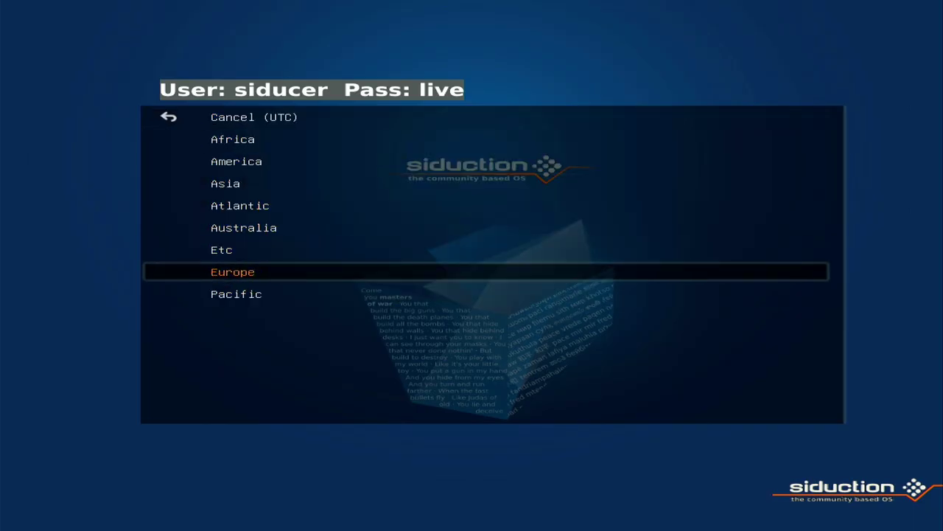
pyautogui.press('Return')
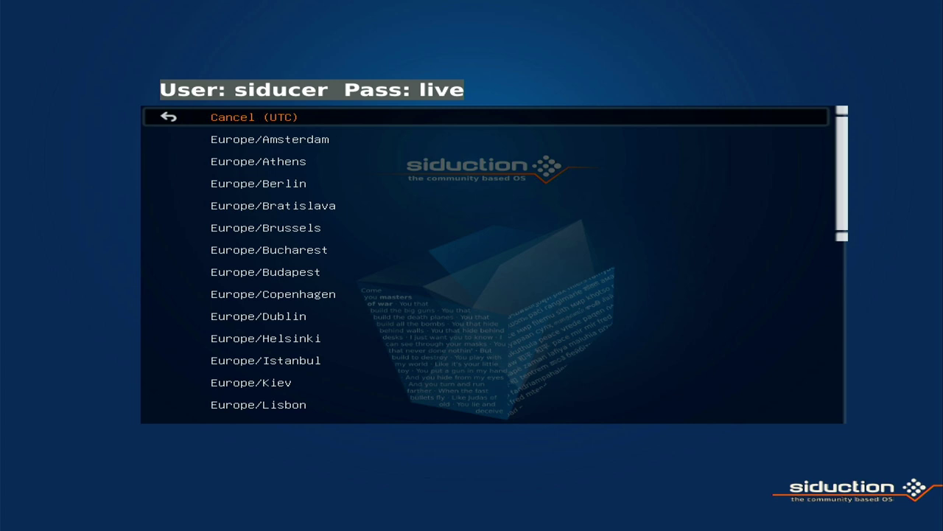
pyautogui.press('Down')
pyautogui.press('Down')
pyautogui.press('Down')
pyautogui.press('Return')
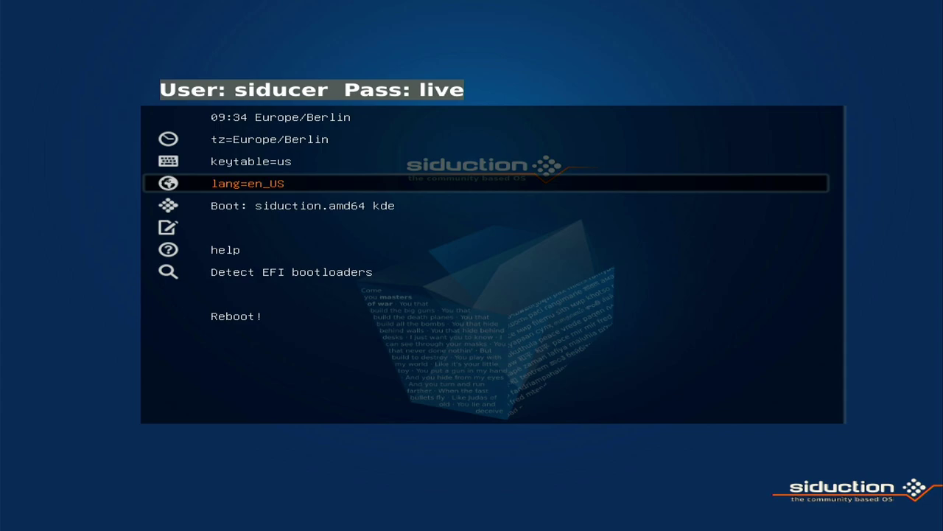
# Step: Set the keyboard layout to de
pyautogui.press('Up')
pyautogui.press('Return')
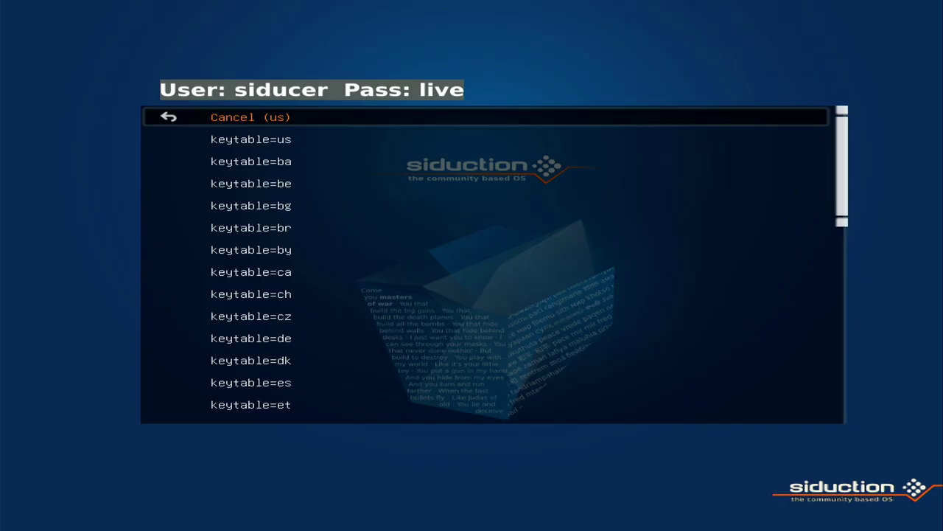
pyautogui.press('Down')
pyautogui.press('Down')
pyautogui.press('Down')
pyautogui.press('Down')
pyautogui.press('Down')
pyautogui.press('Down')
pyautogui.press('Down')
pyautogui.press('Down')
pyautogui.press('Down')
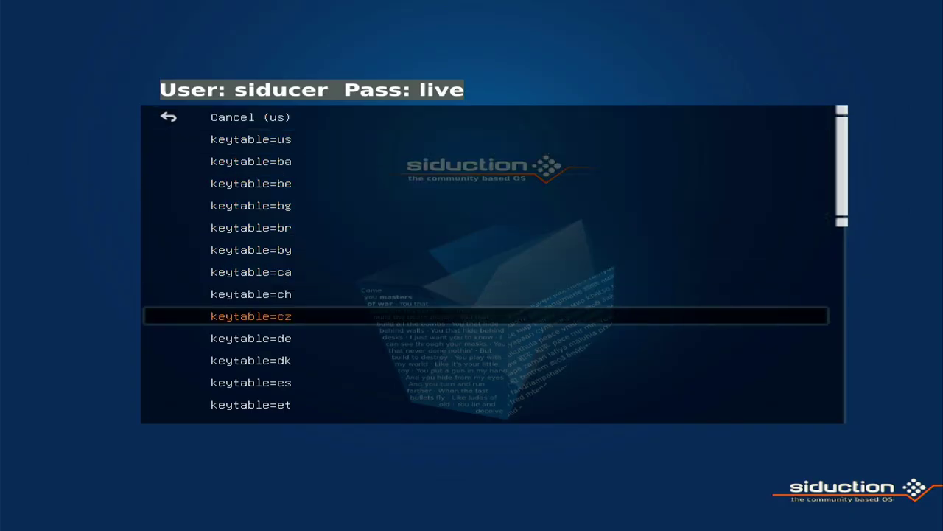
pyautogui.press('Down')
pyautogui.press('Return')
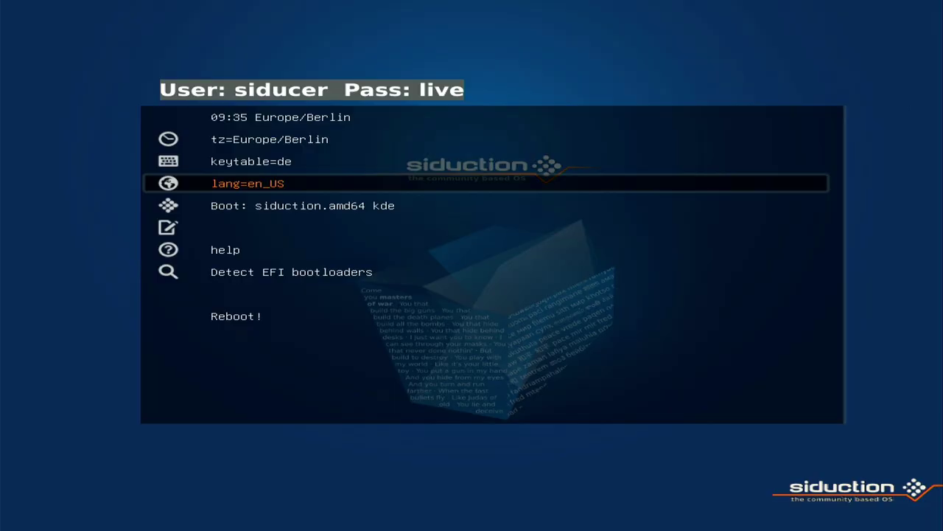
# Step: Set the language to de_DE and boot the siduction.amd64 KDE live system
pyautogui.press('Return')
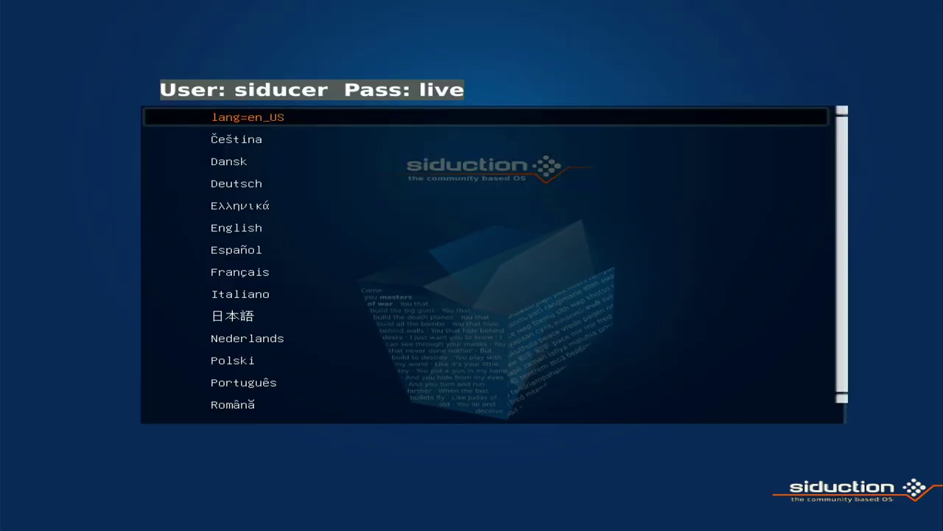
pyautogui.press('Down')
pyautogui.press('Down')
pyautogui.press('Down')
pyautogui.press('Return')
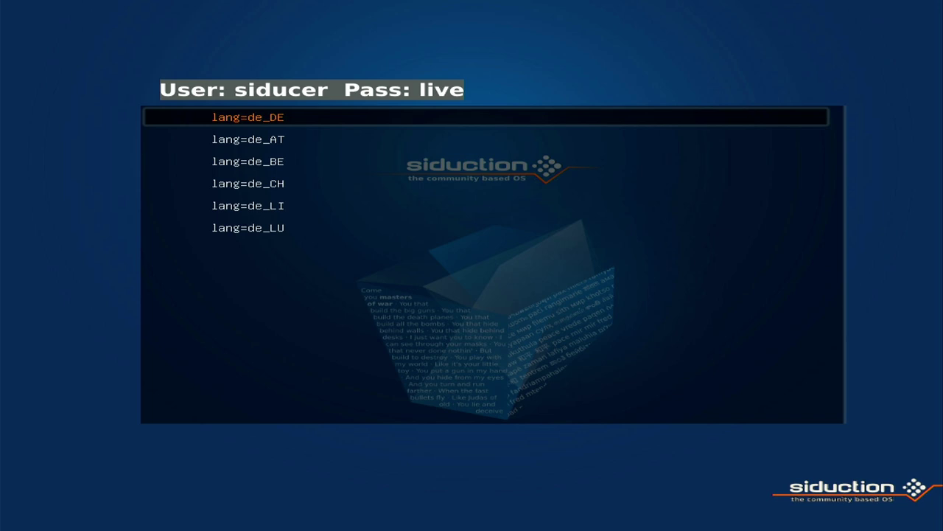
pyautogui.press('Return')
pyautogui.press('Down')
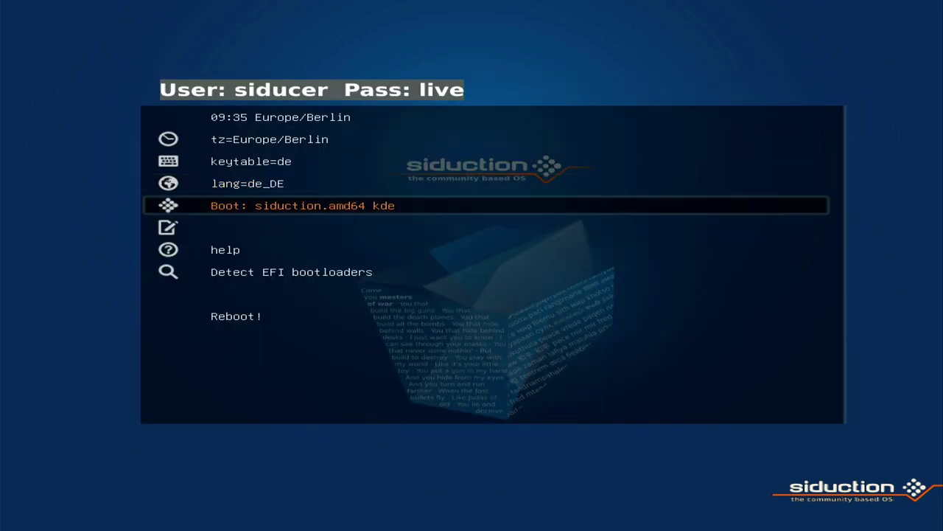
pyautogui.press('Return')
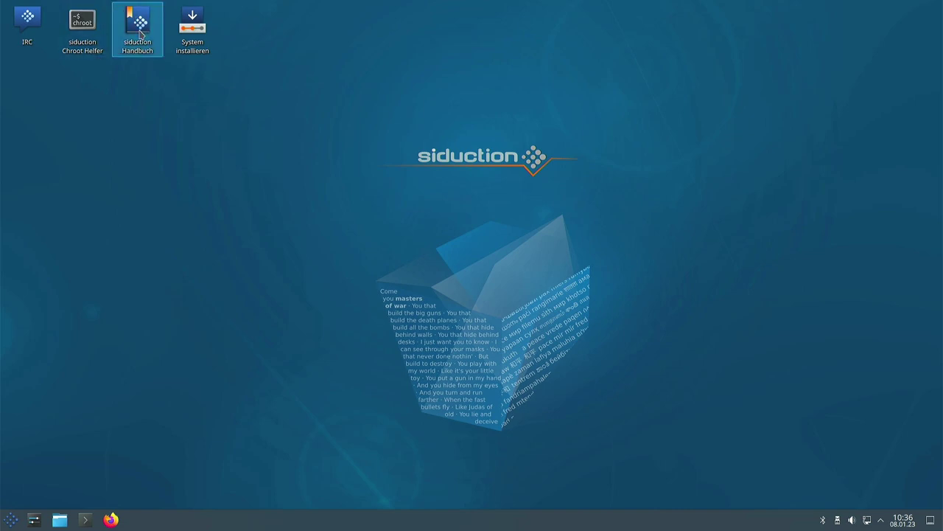
pyautogui.click(11, 520)
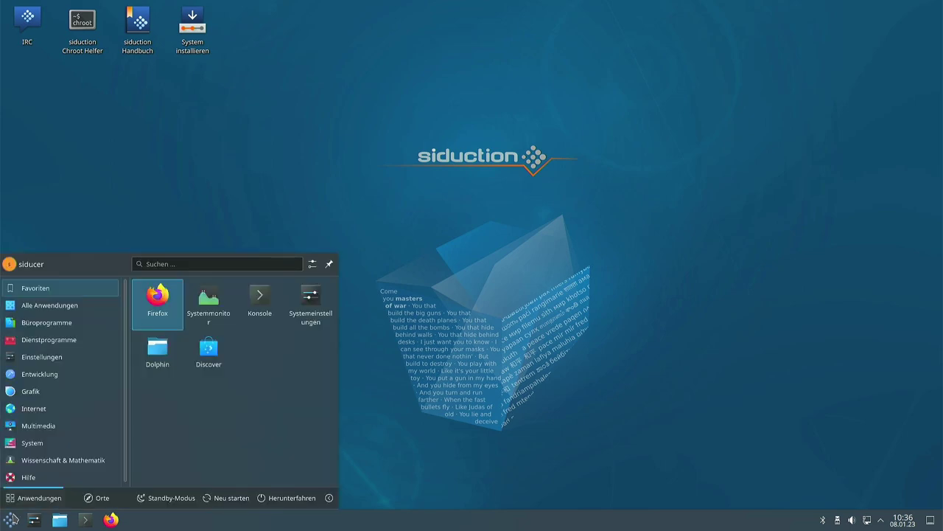
pyautogui.click(177, 149)
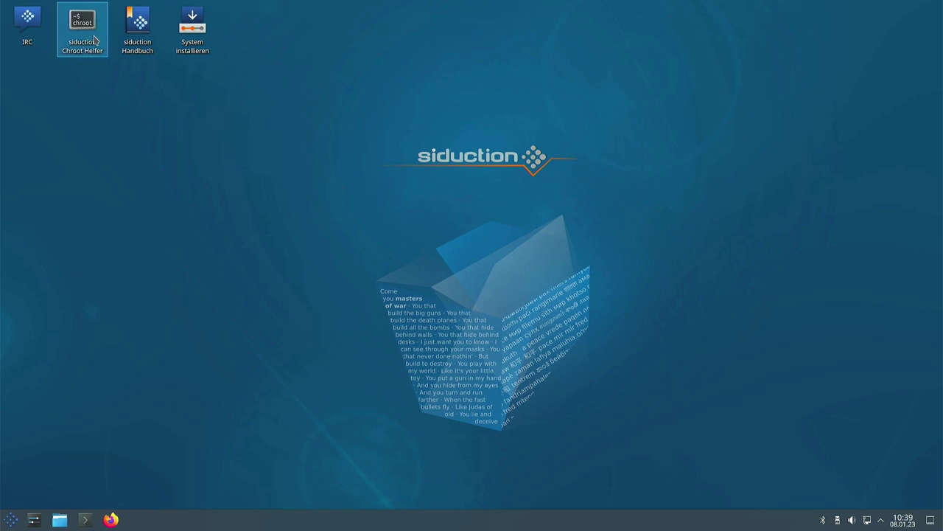
pyautogui.click(93, 51)
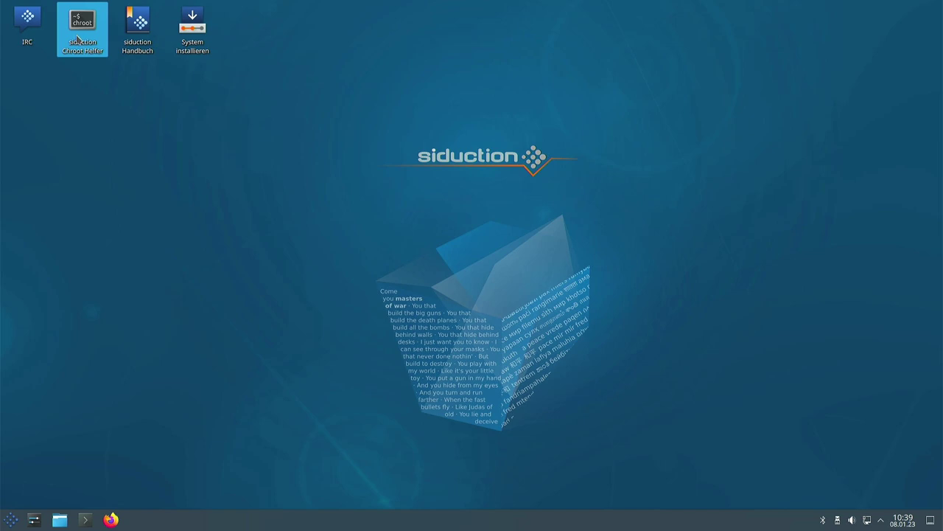
# Step: Run the siduction Chroot Helper with enlarged text and cancel it without selecting any disk
pyautogui.click(81, 38)
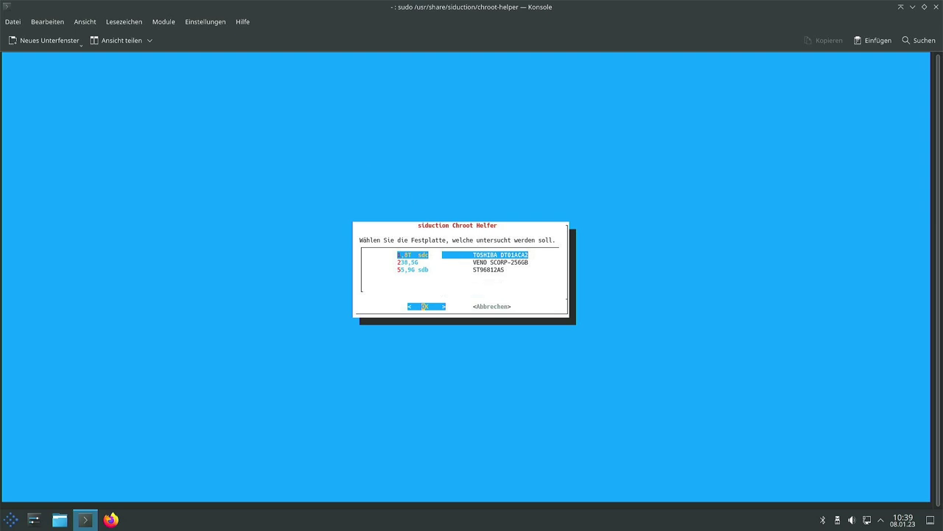
pyautogui.hotkey('ctrl', '+')
pyautogui.hotkey('ctrl', '+')
pyautogui.hotkey('ctrl', '+')
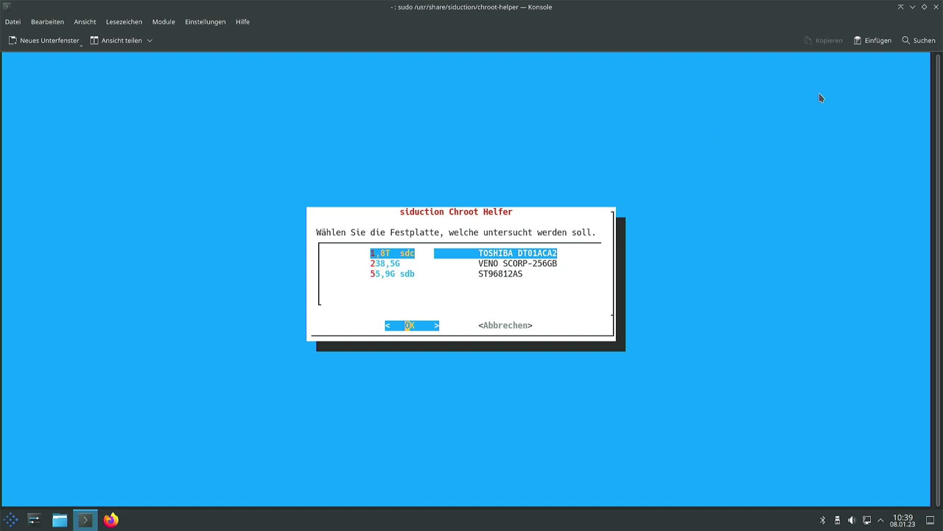
pyautogui.press('Tab')
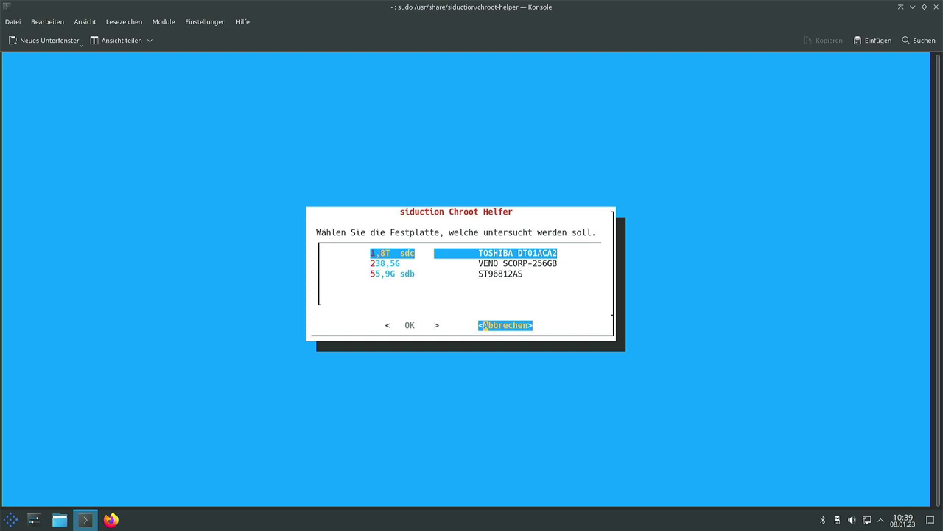
pyautogui.press('Return')
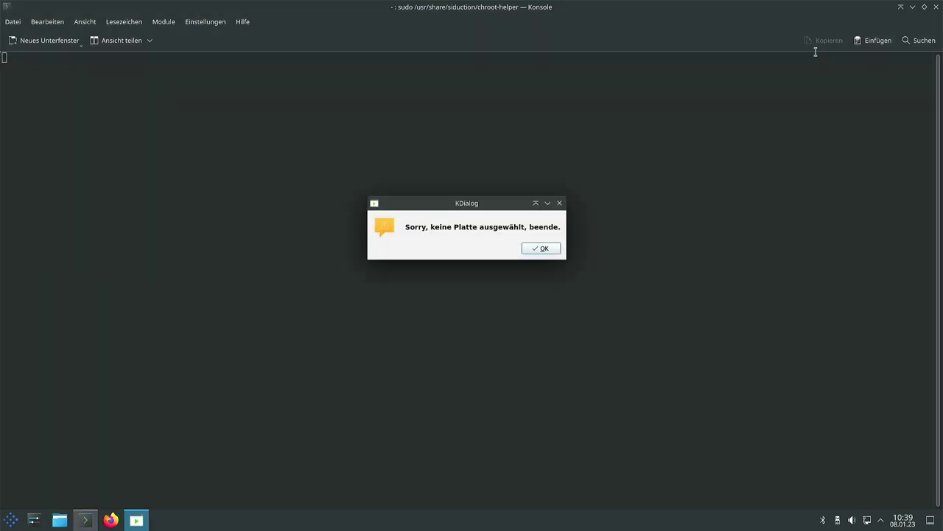
pyautogui.click(535, 248)
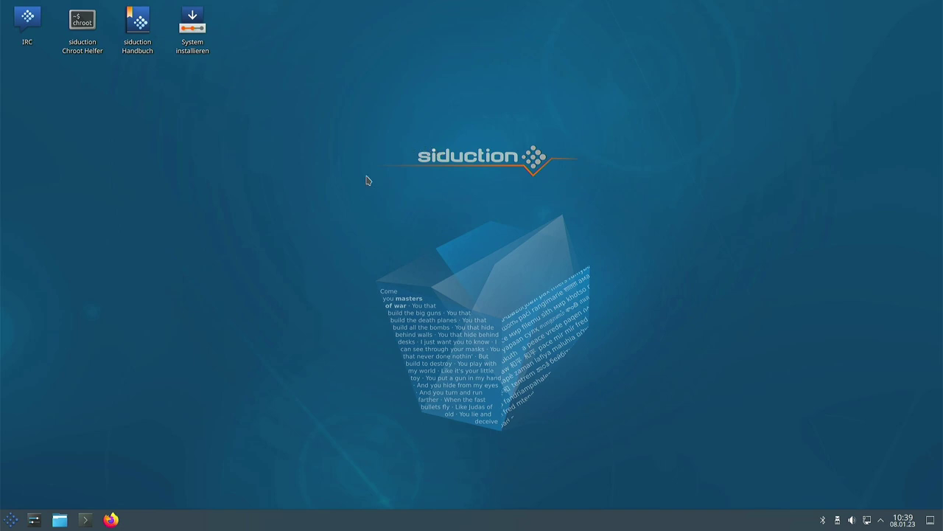
# Step: Launch the siduction installer maximized and advance to its Release Notes page
pyautogui.doubleClick(193, 33)
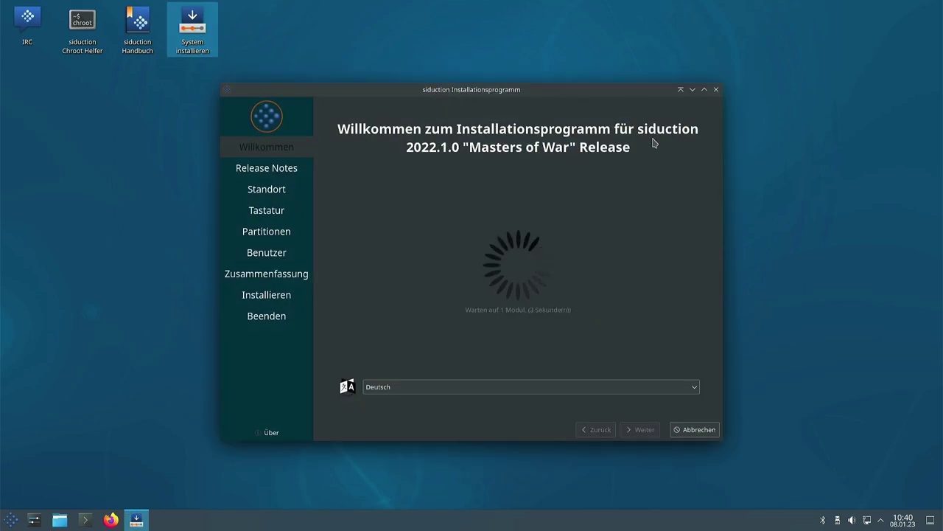
pyautogui.click(703, 89)
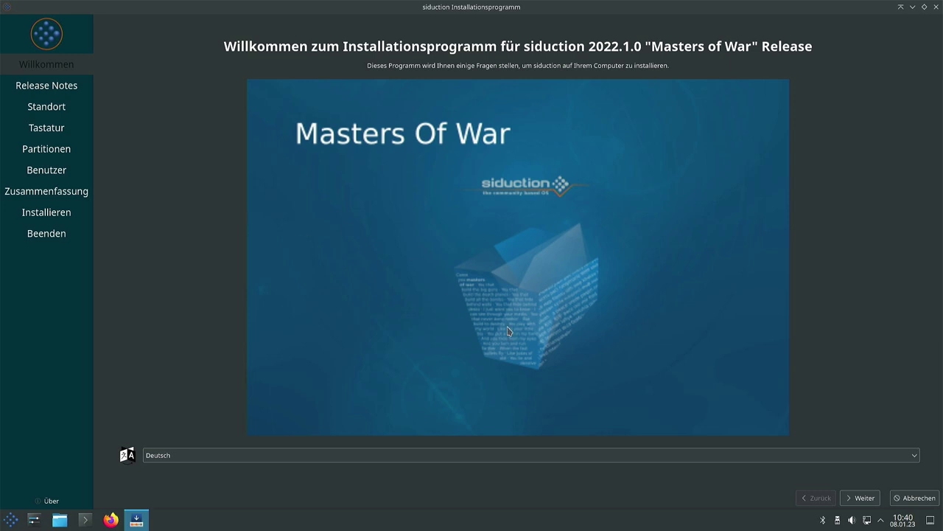
pyautogui.click(859, 498)
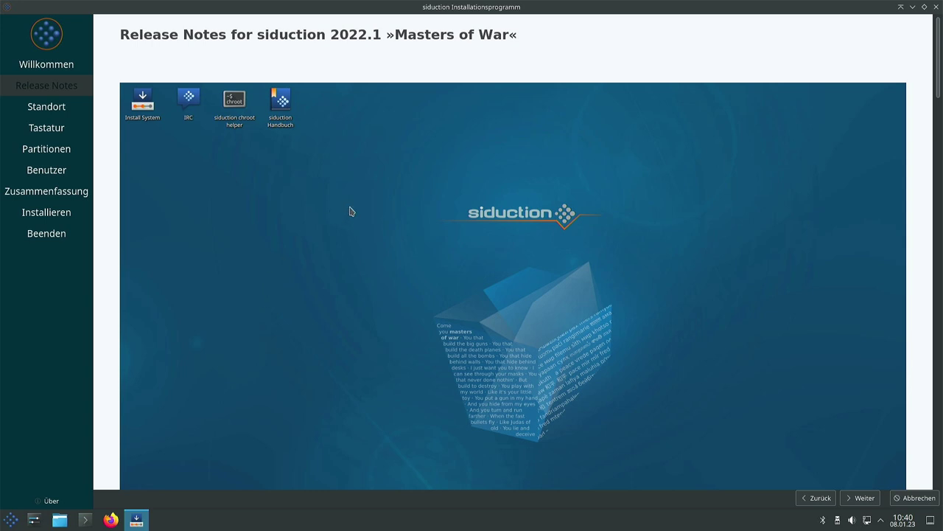
# Step: Read through the siduction 2022.1 »Masters of War« release notes and continue to the location step
pyautogui.scroll(-5, 474, 216)
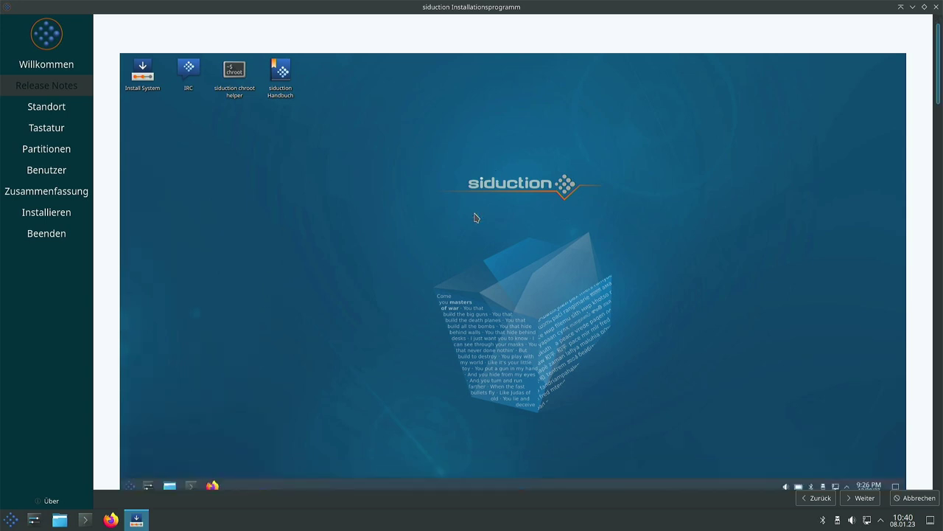
pyautogui.scroll(-1, 473, 217)
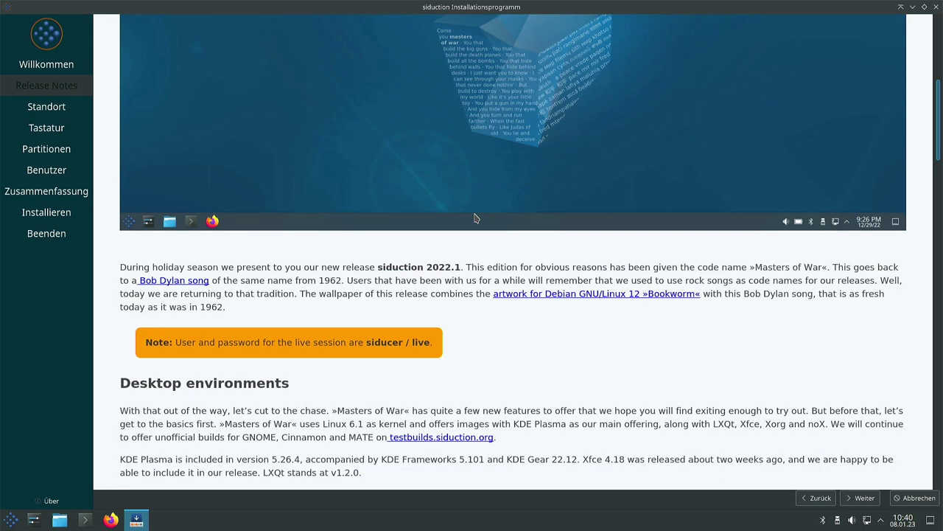
pyautogui.scroll(-4, 474, 218)
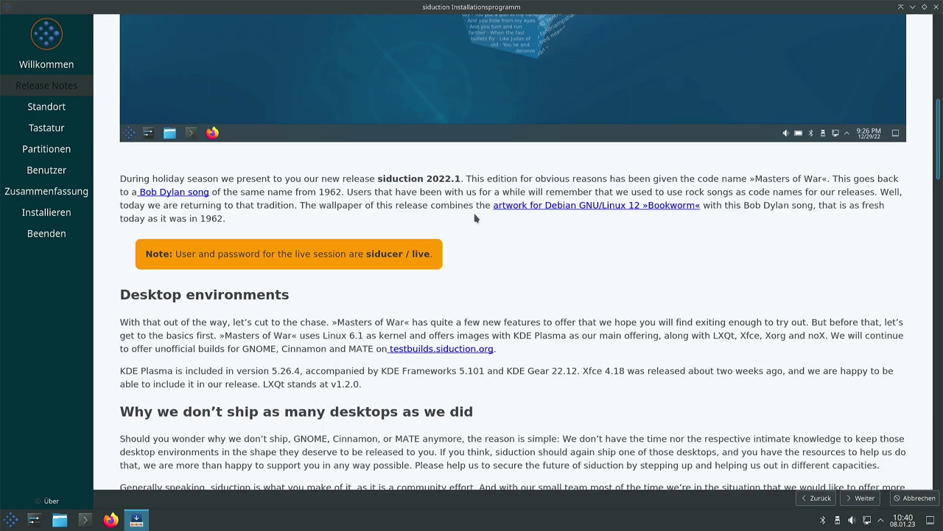
pyautogui.scroll(3, 474, 214)
pyautogui.scroll(2, 474, 215)
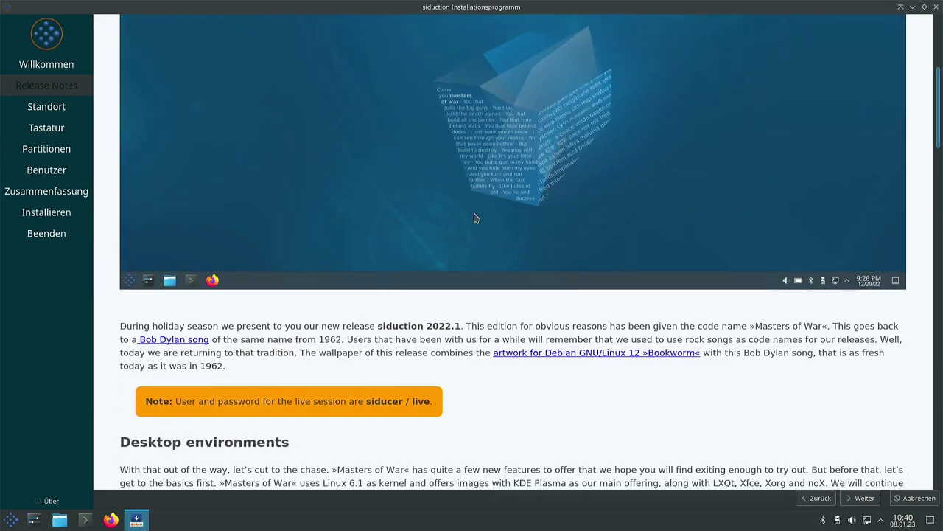
pyautogui.scroll(-1, 474, 215)
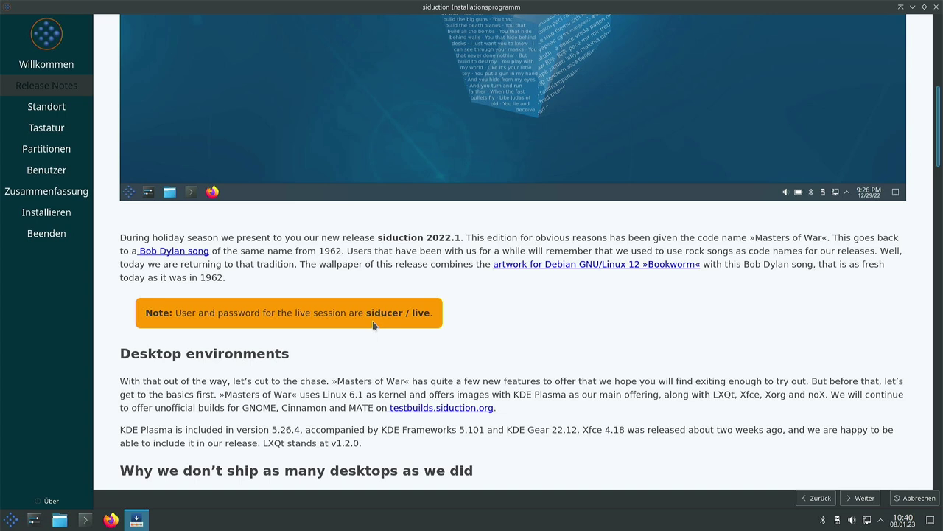
pyautogui.scroll(5, 372, 324)
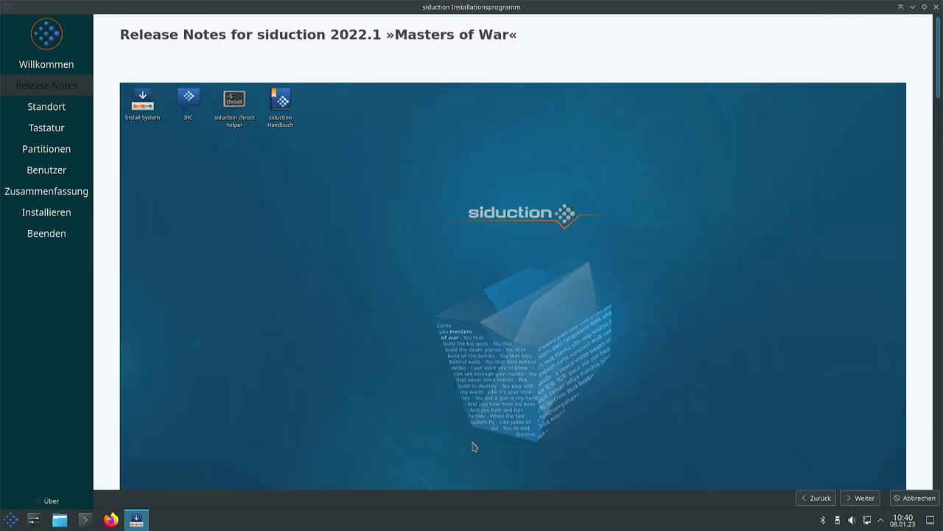
pyautogui.scroll(-3, 450, 331)
pyautogui.scroll(-2, 566, 284)
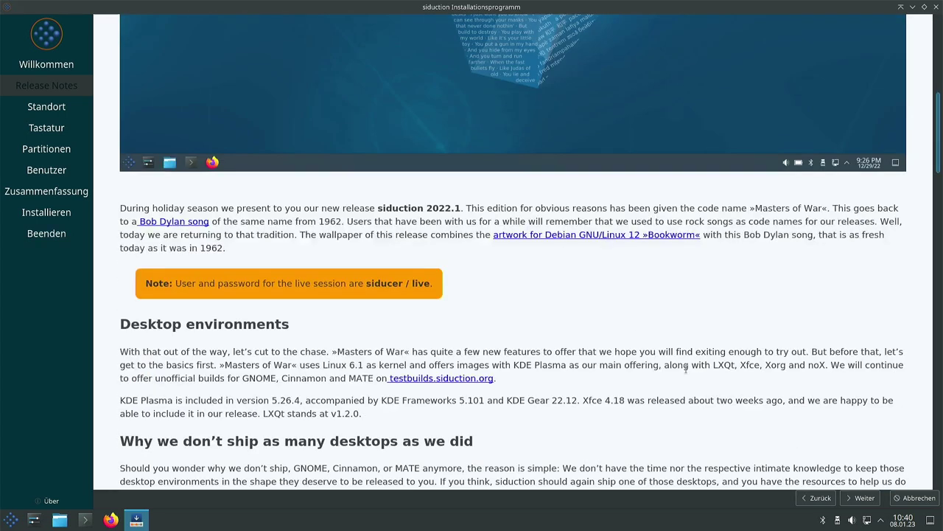
pyautogui.click(861, 498)
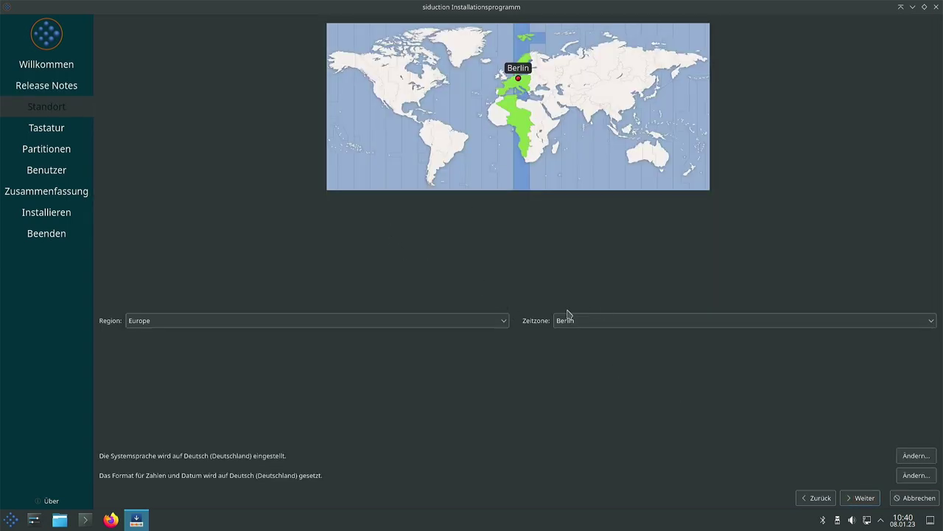
# Step: Accept the Europe/Berlin location and German keyboard layout to reach partitioning of the VENO SCORP-256GB disk
pyautogui.click(862, 498)
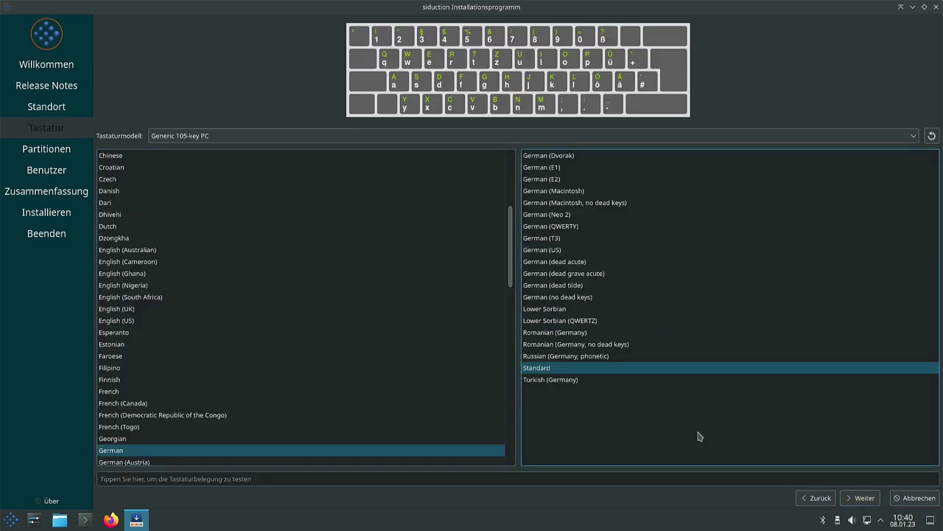
pyautogui.click(861, 498)
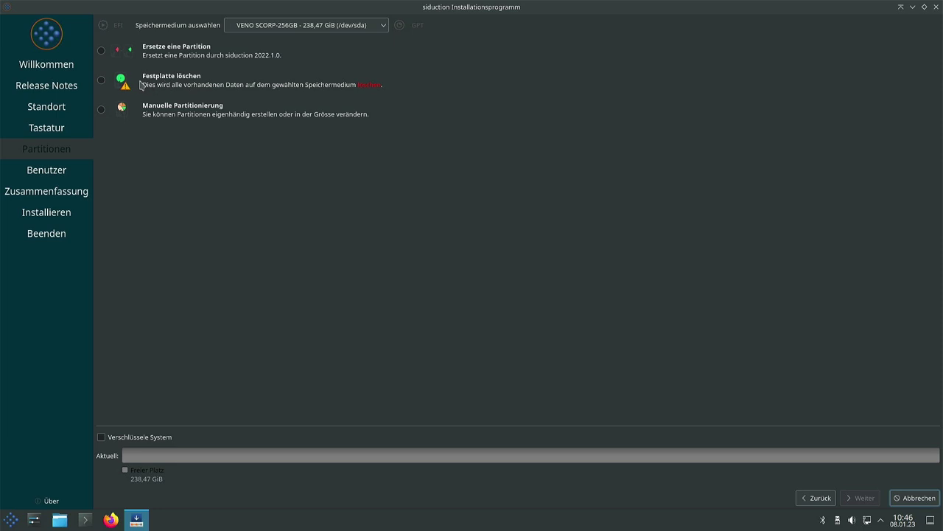
# Step: Choose to erase the whole disk, with a 238,17 GiB Btrfs partition for siduction
pyautogui.click(102, 81)
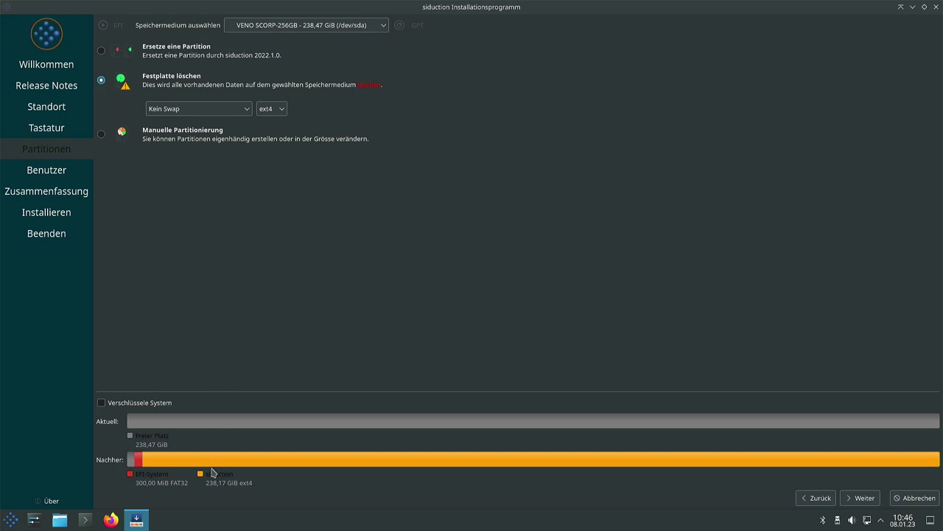
pyautogui.click(278, 114)
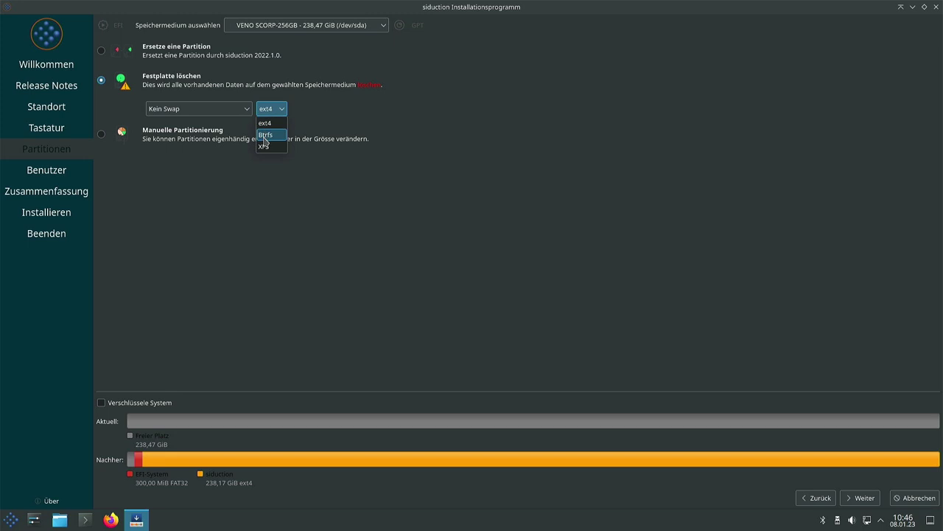
pyautogui.click(265, 136)
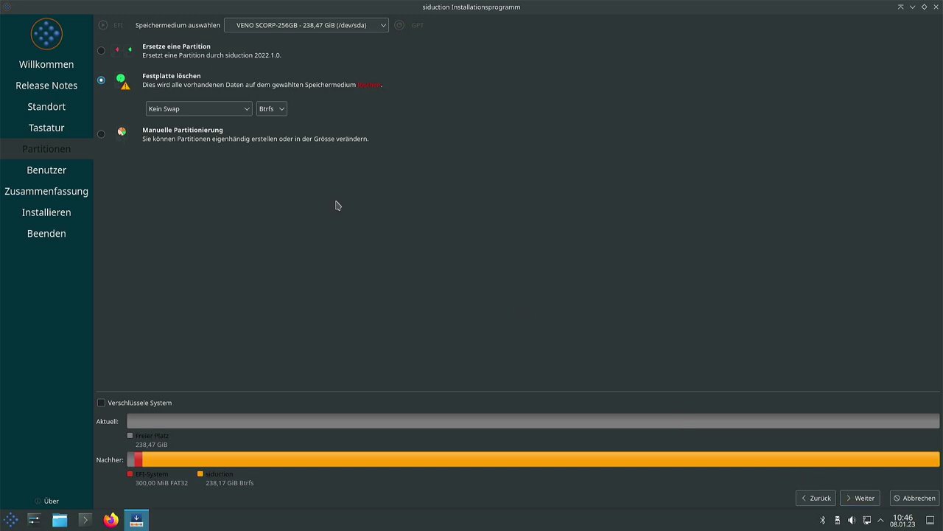
pyautogui.click(184, 110)
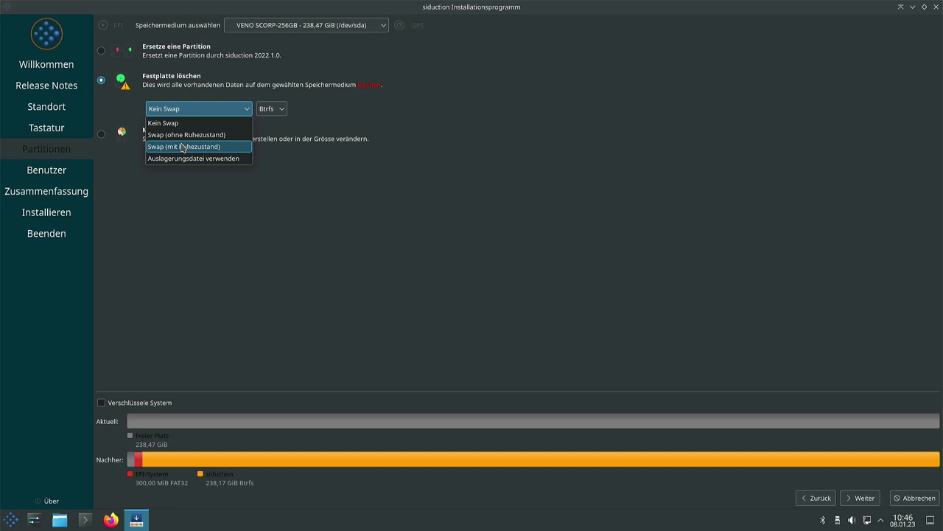
# Step: Try the swap partition options, settle on a swap file, and accept the partitioning plan
pyautogui.click(177, 135)
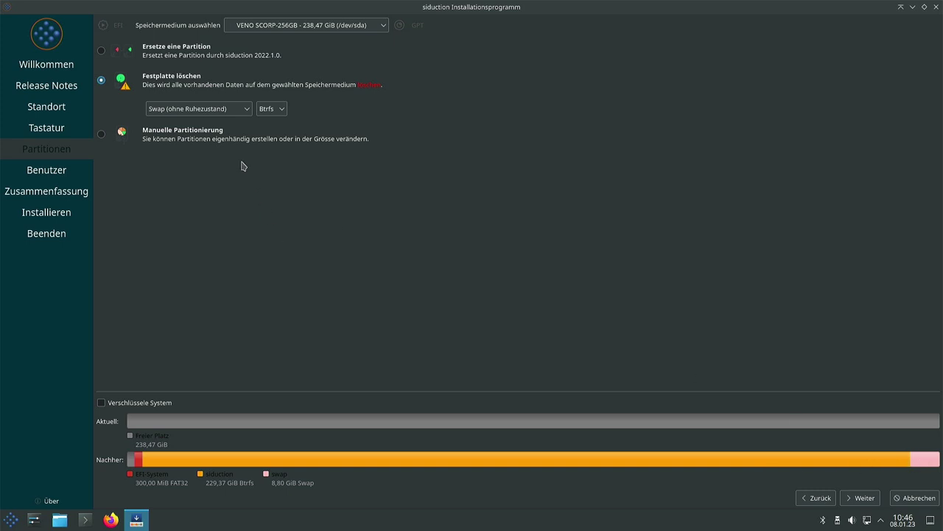
pyautogui.click(209, 109)
pyautogui.click(201, 147)
pyautogui.click(187, 108)
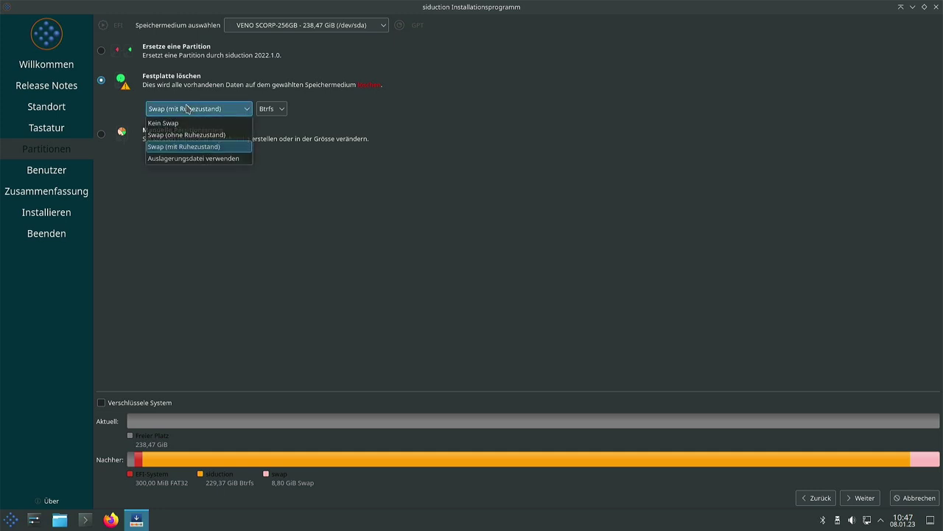
pyautogui.click(196, 159)
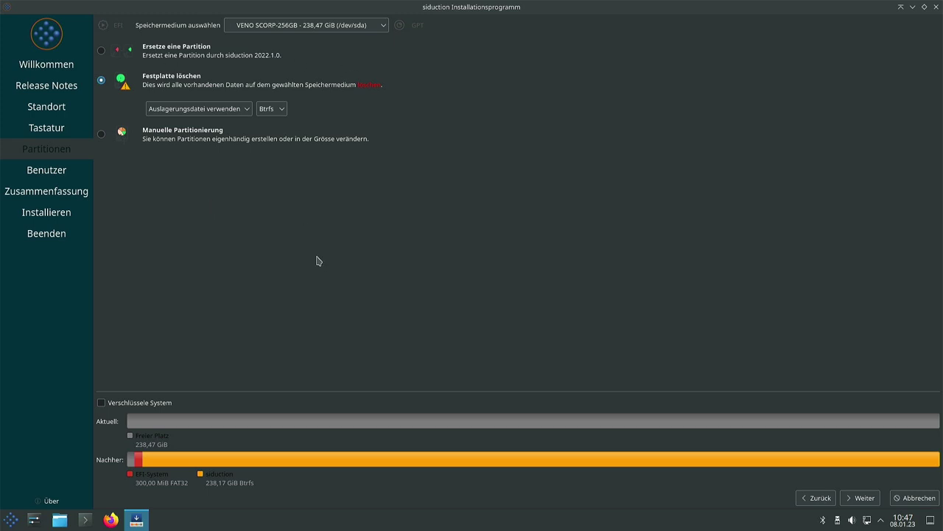
pyautogui.click(860, 498)
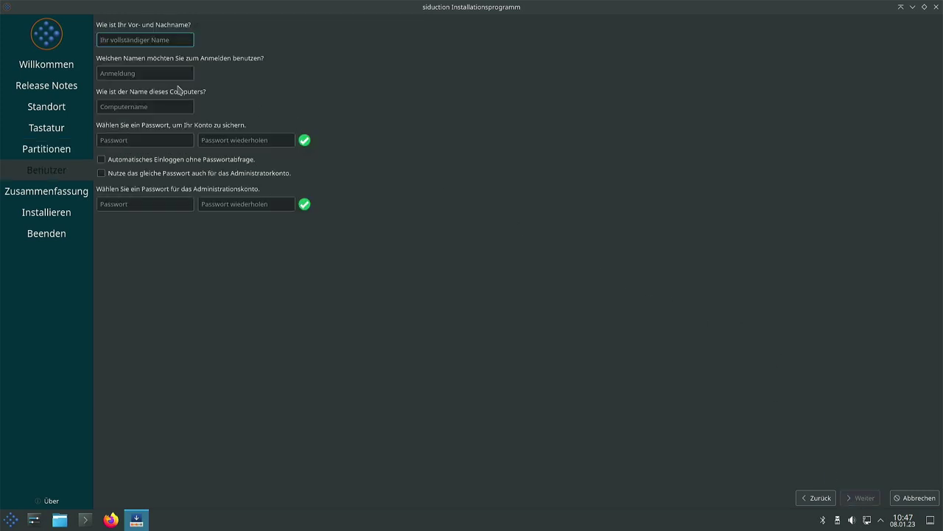
# Step: Enter the full name and a confirmed account password, reuse it for the administrator, and continue
pyautogui.press('Tab')
pyautogui.press('Tab')
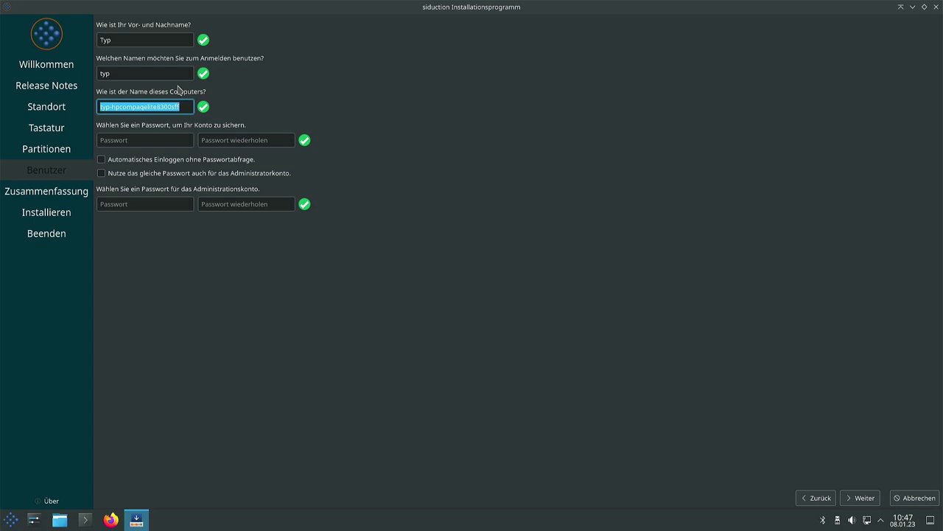
pyautogui.press('Tab')
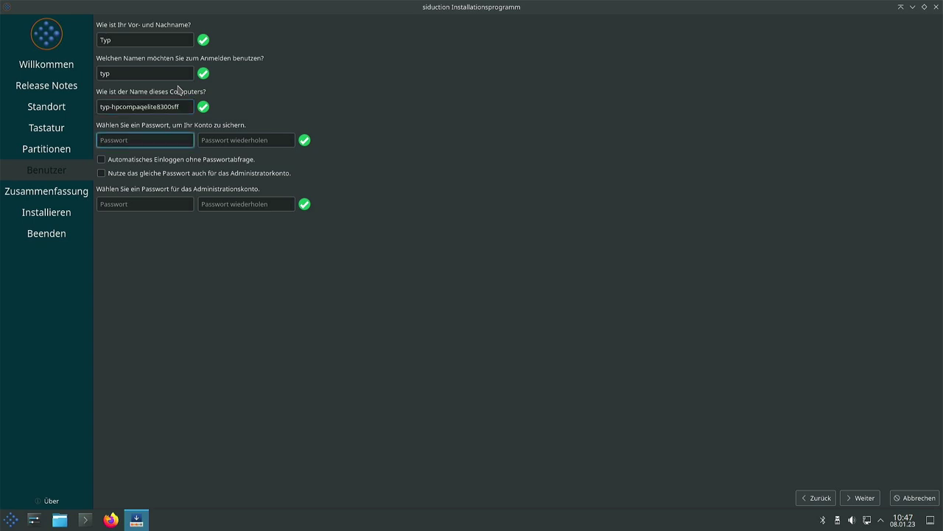
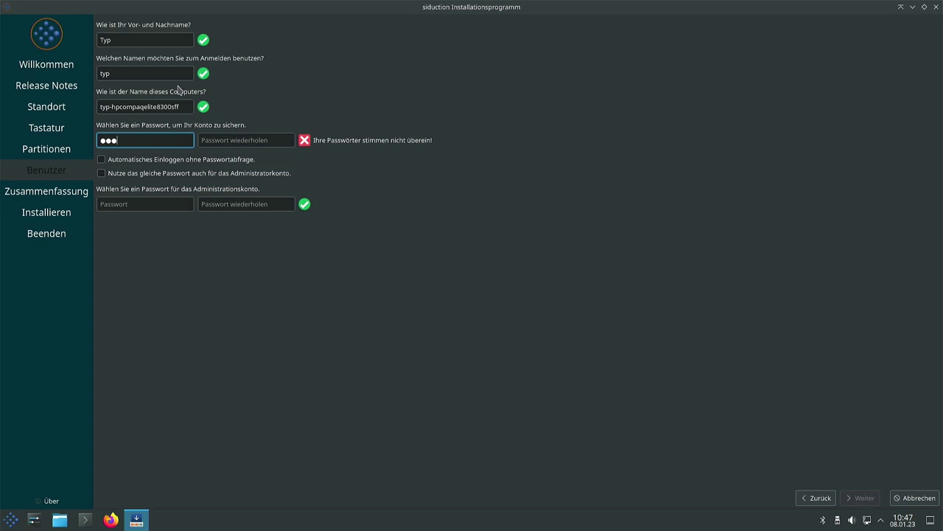
pyautogui.press('Tab')
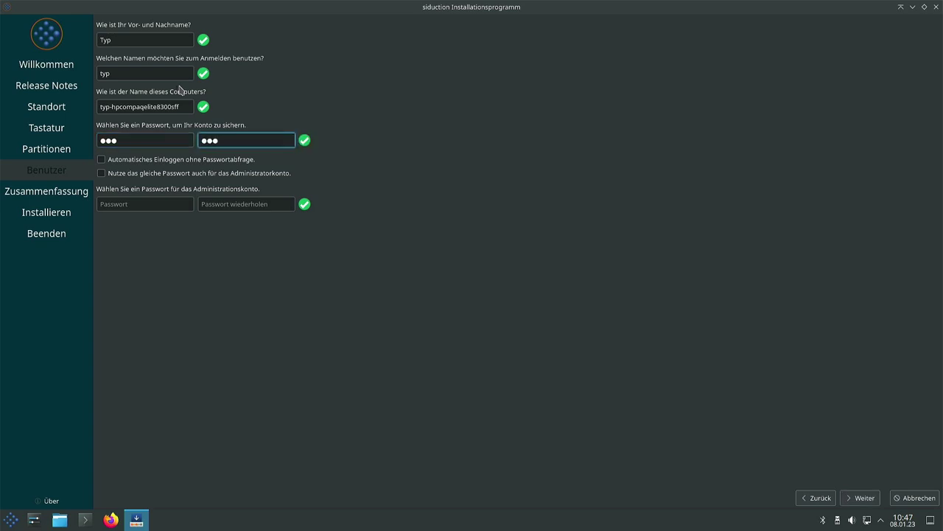
pyautogui.click(103, 175)
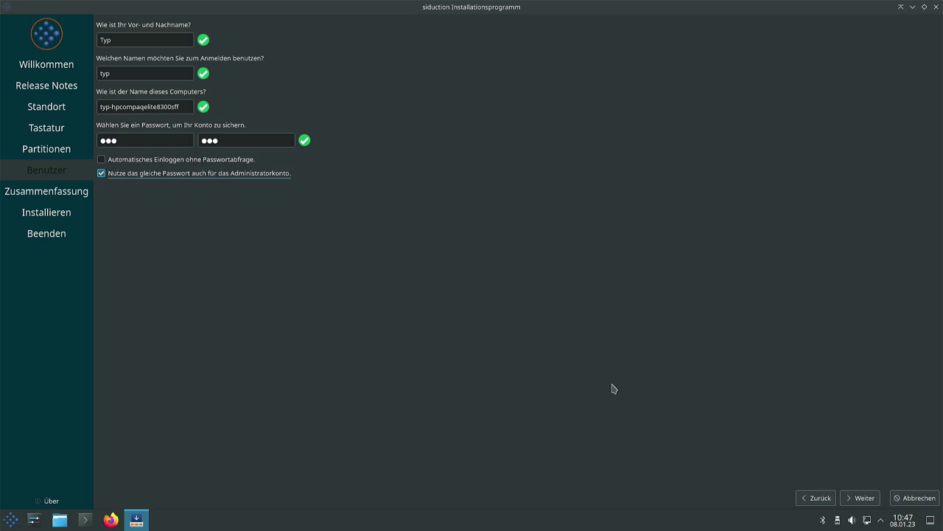
pyautogui.click(859, 498)
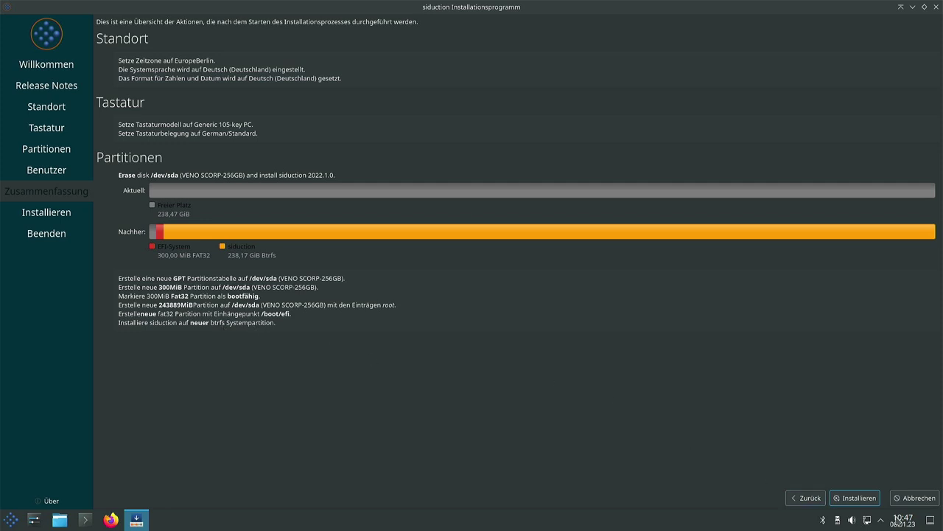
# Step: Install siduction 2022.1.0 onto the erased disk and restart the computer when finished
pyautogui.click(859, 498)
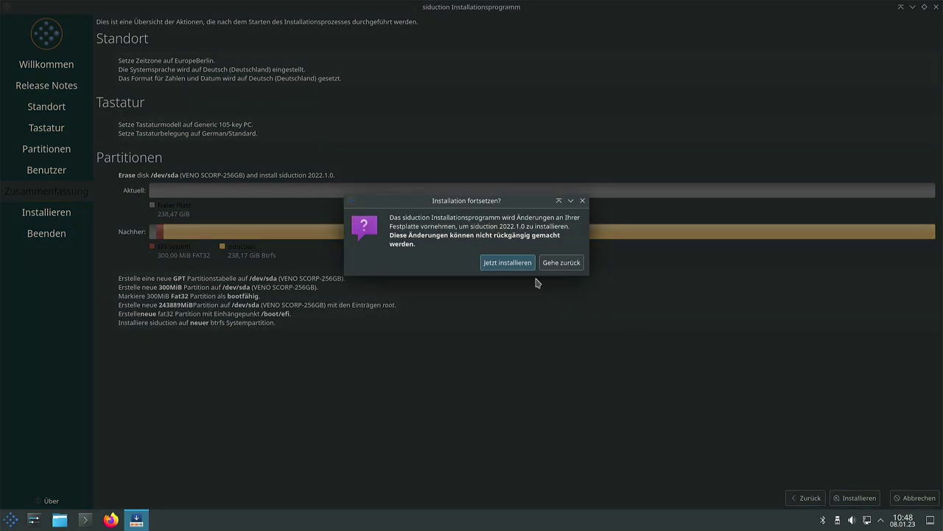
pyautogui.click(510, 265)
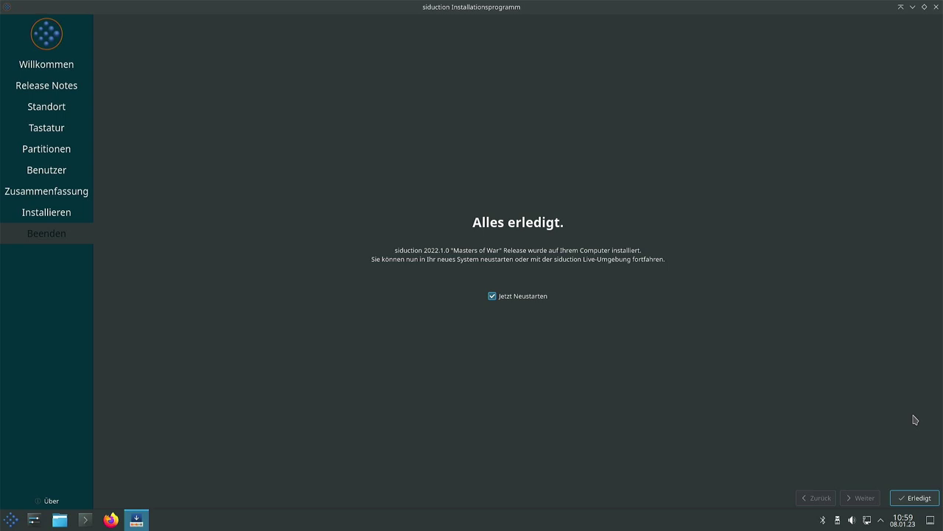
pyautogui.click(914, 497)
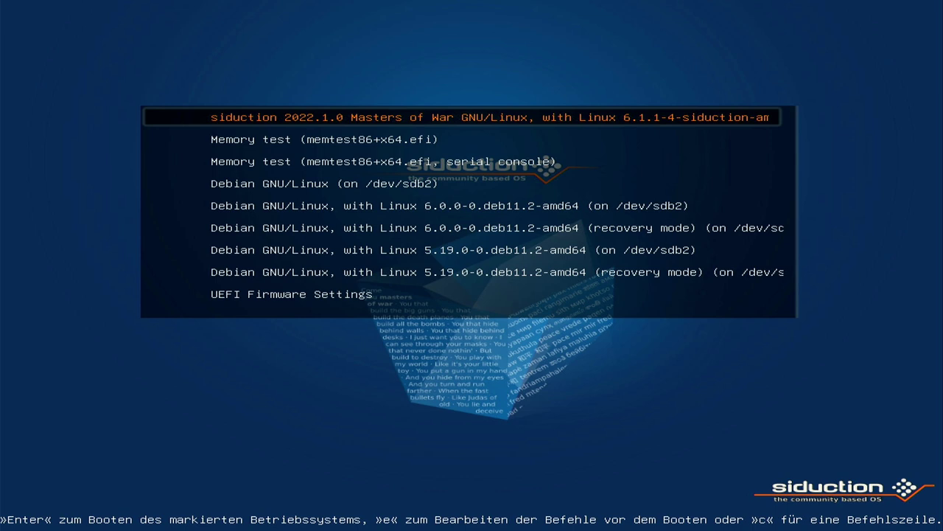
# Step: Boot the siduction 2022.1.0 entry with Linux 6.1.1-4 from the GRUB menu
pyautogui.press('Down')
pyautogui.press('Down')
pyautogui.press('Down')
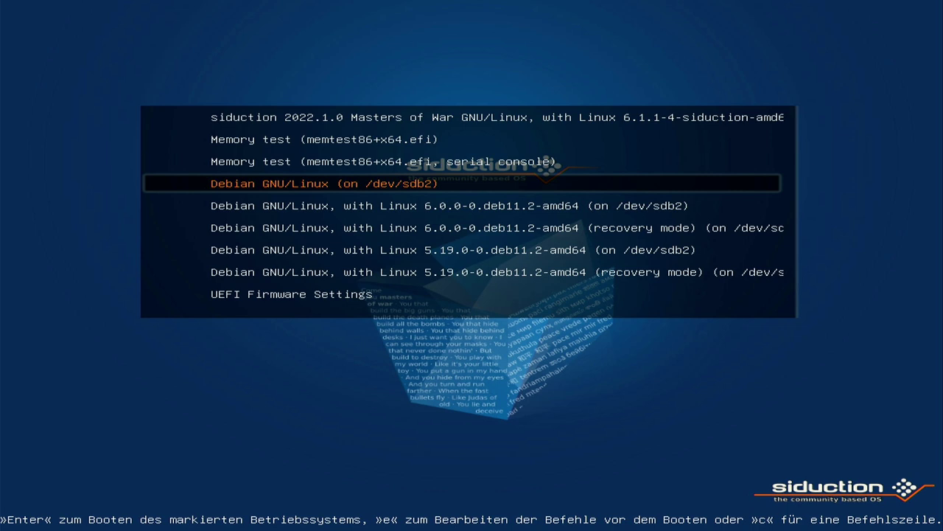
pyautogui.press('Up')
pyautogui.press('Up')
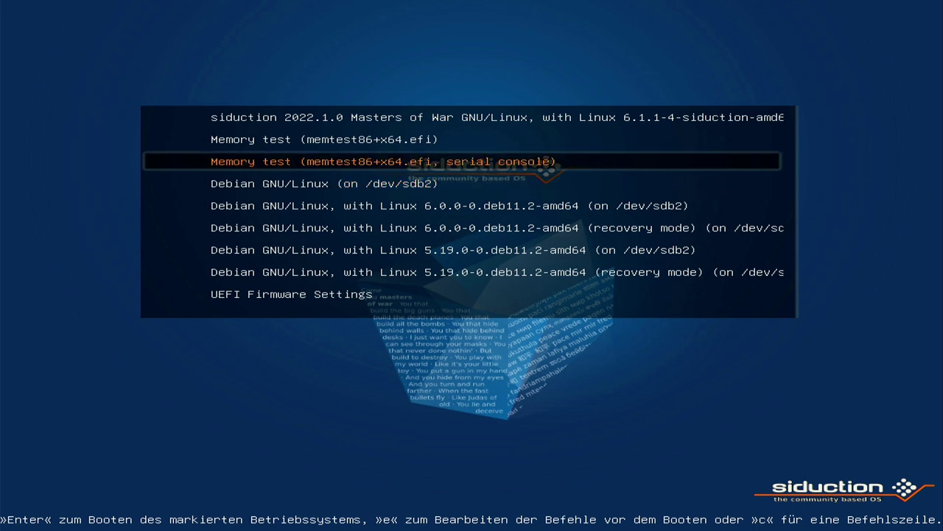
pyautogui.press('Up')
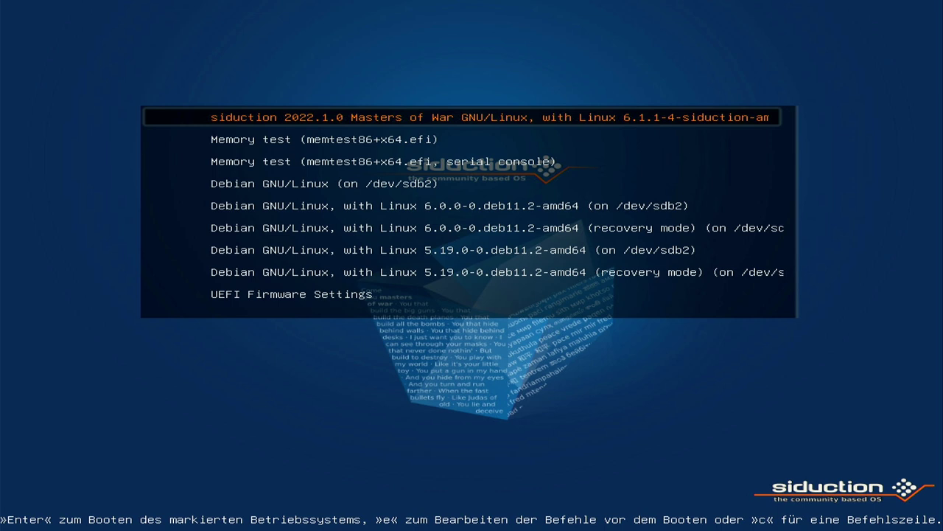
pyautogui.press('Return')
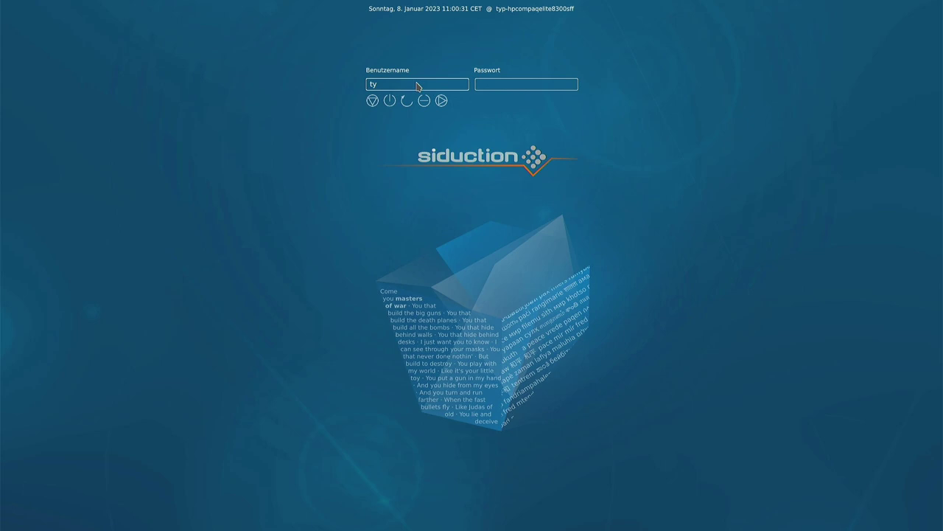
# Step: Log in with the account password, briefly open and close Firefox, then open System Settings
pyautogui.write('•••')
pyautogui.press('Return')
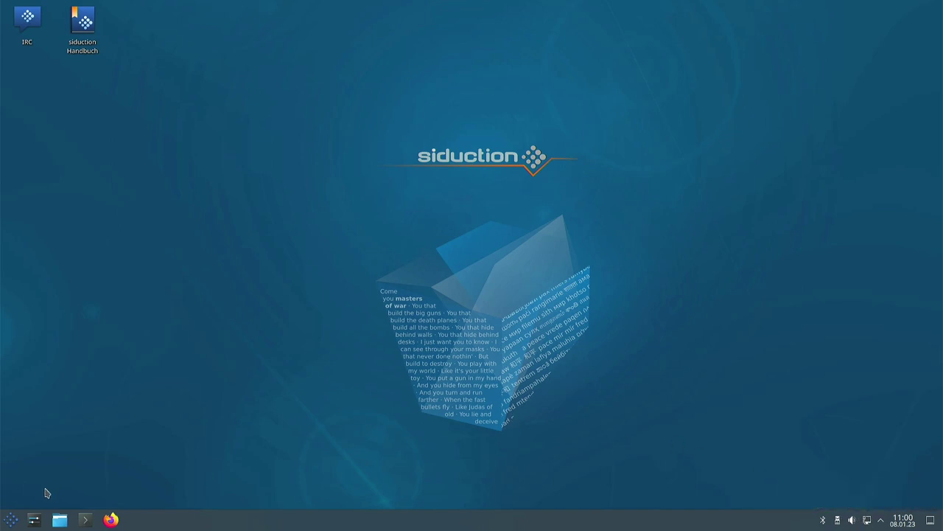
pyautogui.click(111, 519)
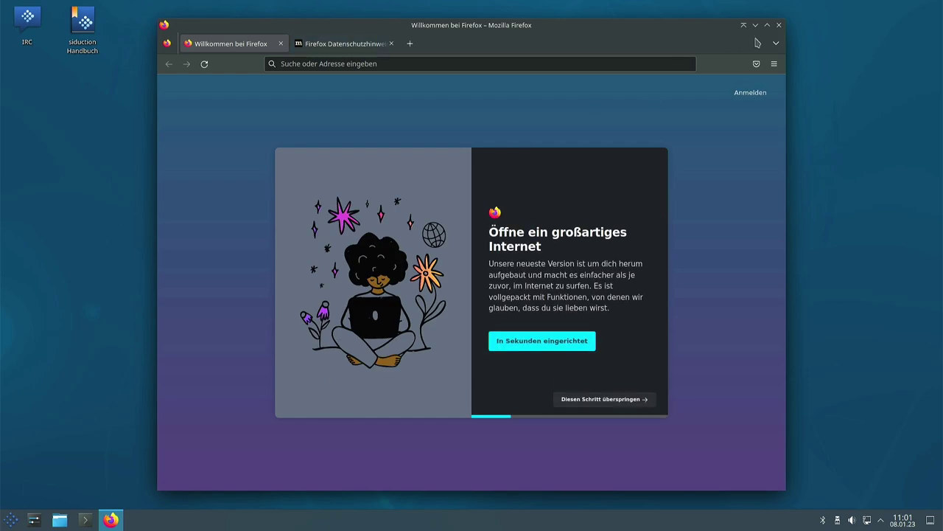
pyautogui.click(778, 26)
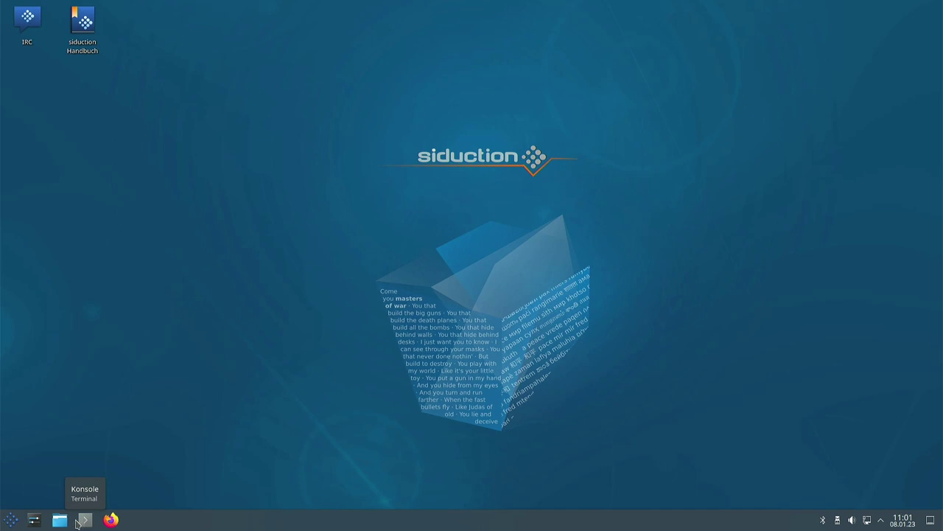
pyautogui.click(34, 520)
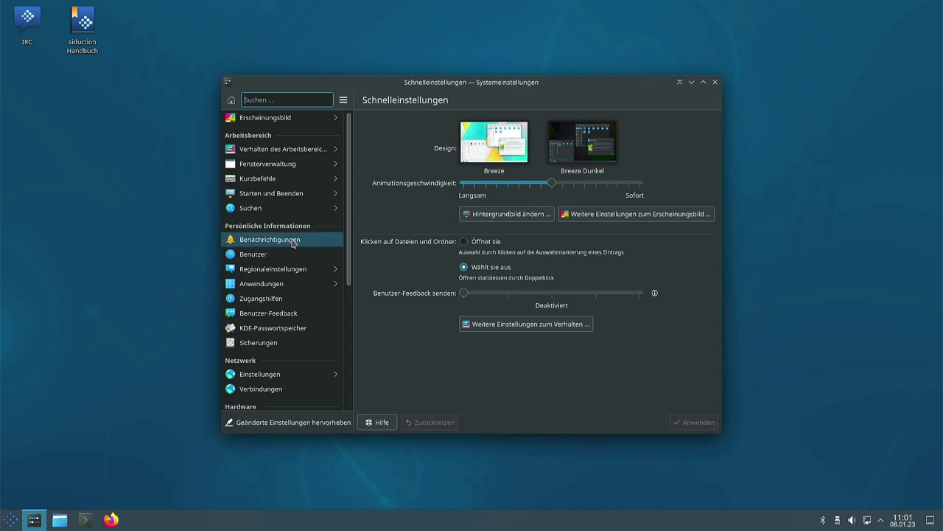
pyautogui.scroll(-5, 292, 236)
pyautogui.scroll(6, 291, 233)
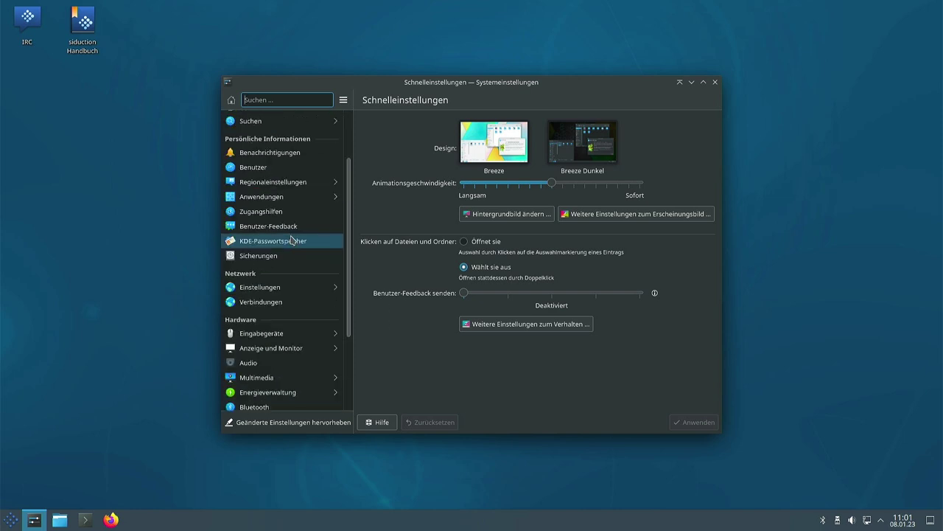
pyautogui.click(263, 118)
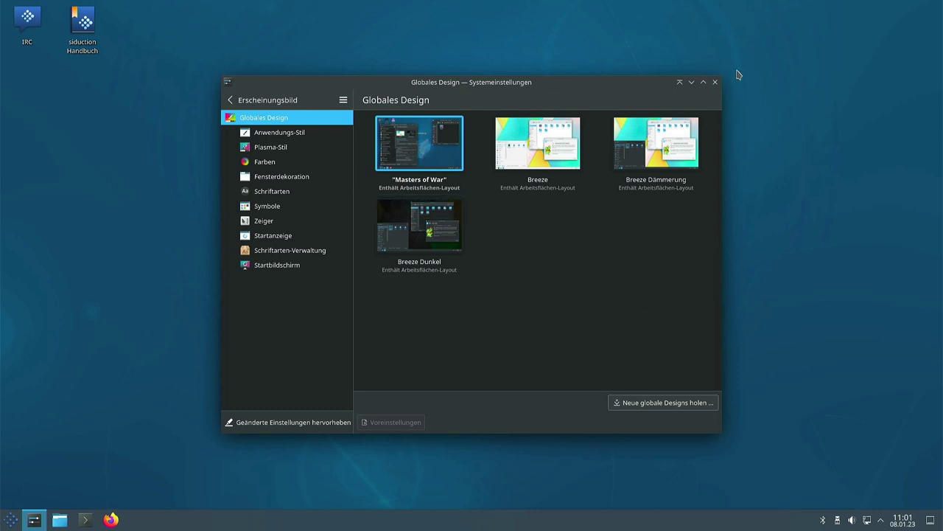
pyautogui.click(715, 82)
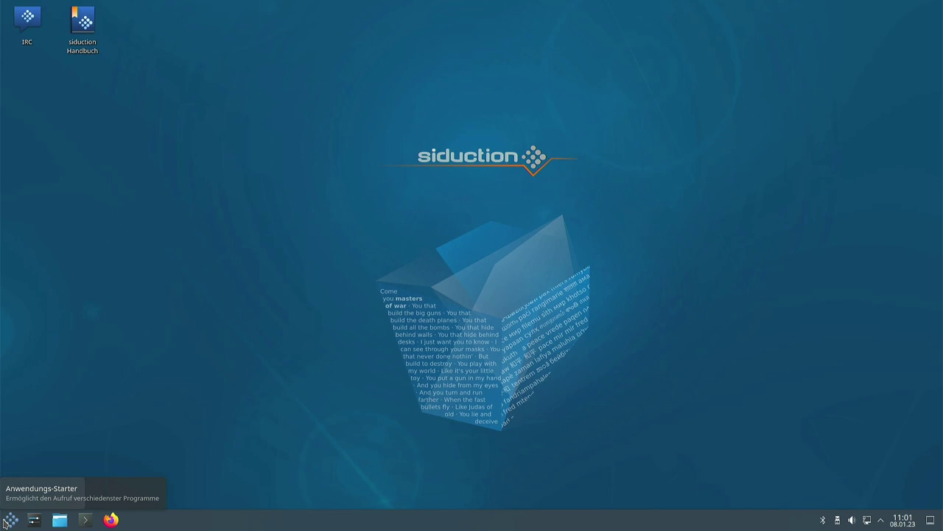
# Step: Start LibreOffice Writer from the launcher's Büroprogramme category
pyautogui.click(10, 519)
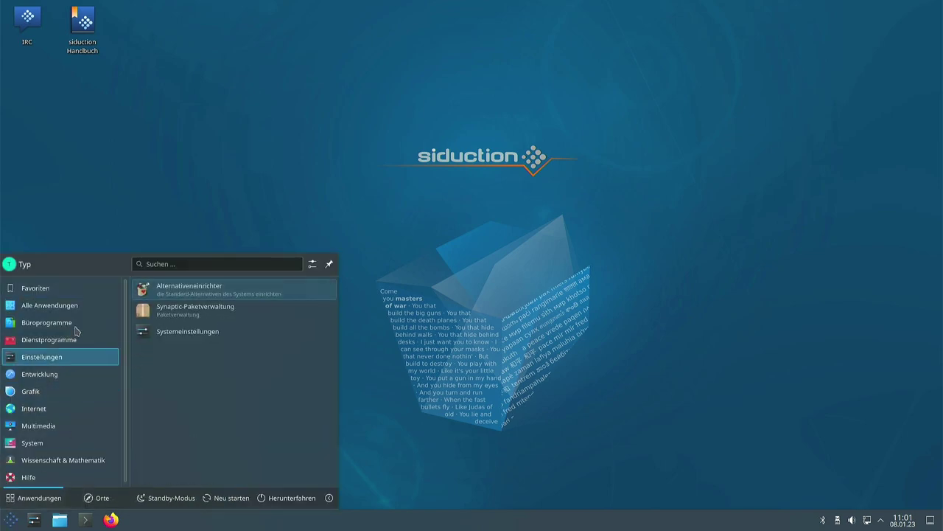
pyautogui.moveTo(61, 305)
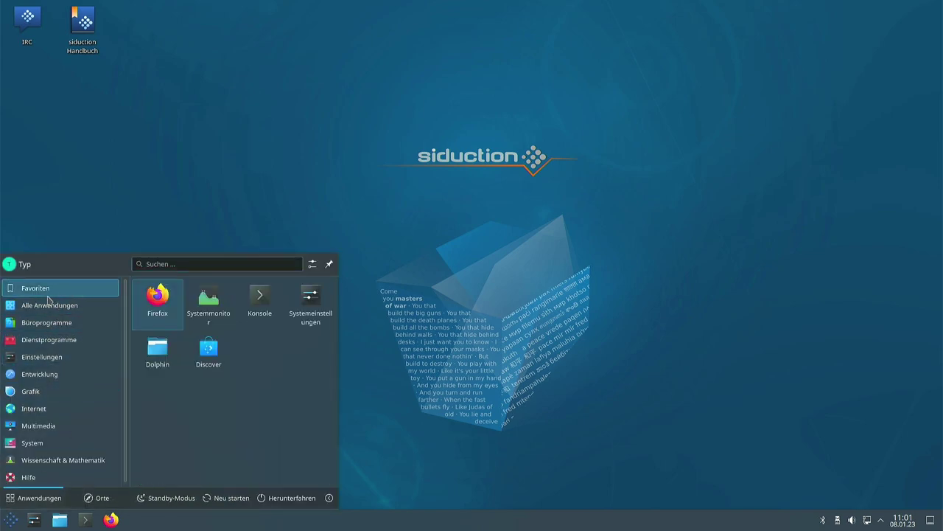
pyautogui.moveTo(43, 324)
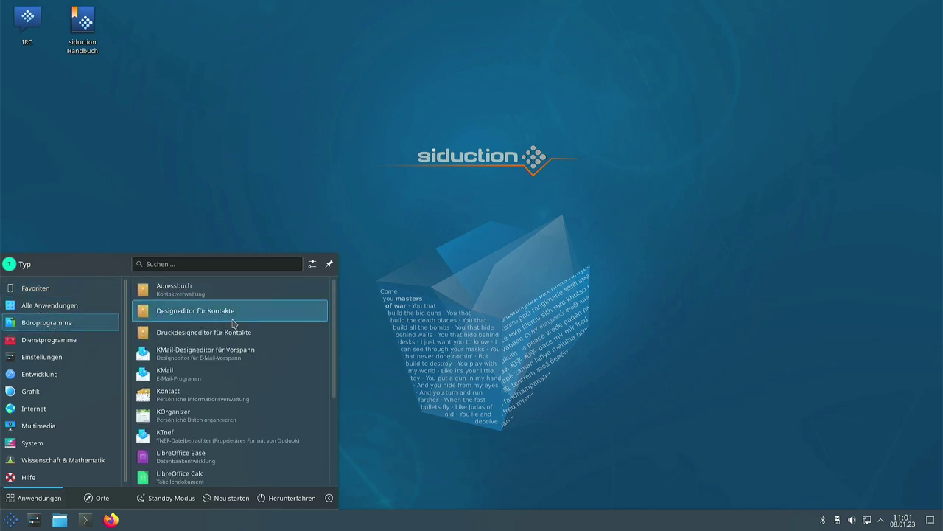
pyautogui.scroll(-1, 230, 326)
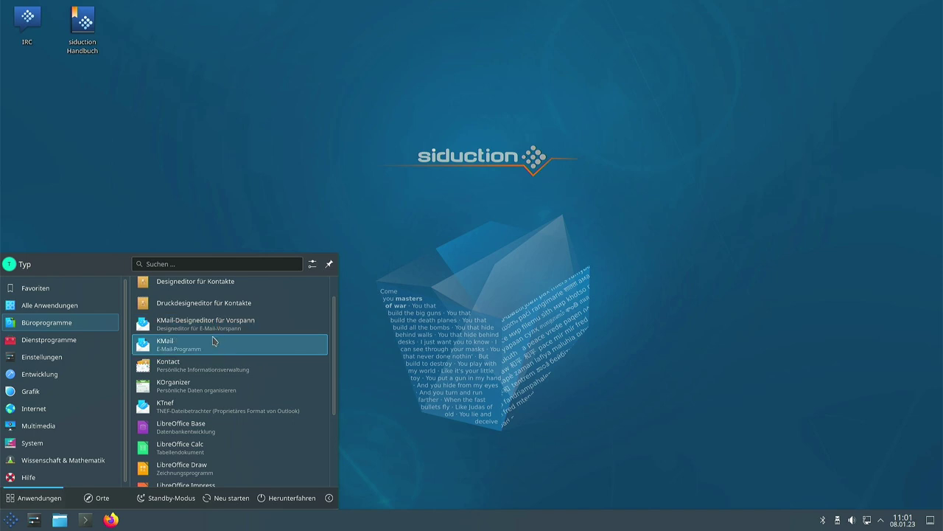
pyautogui.scroll(-1, 211, 340)
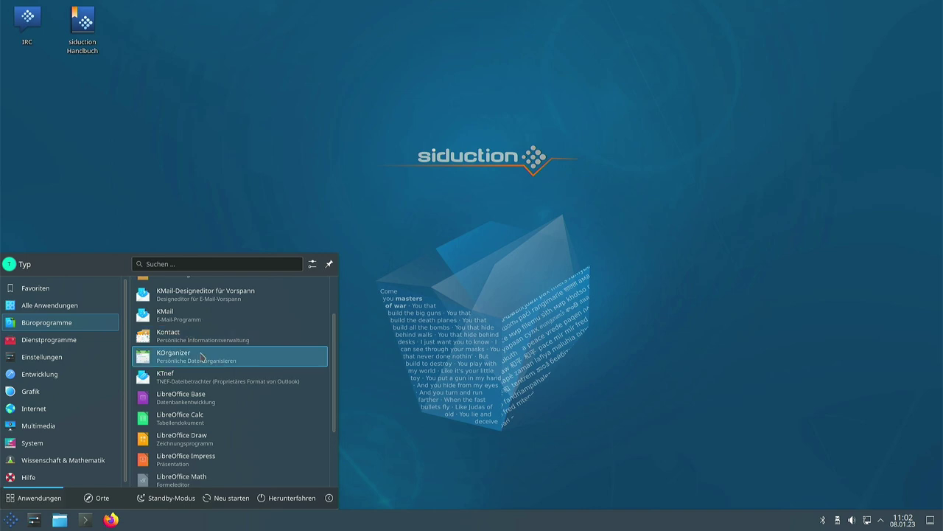
pyautogui.scroll(-3, 201, 357)
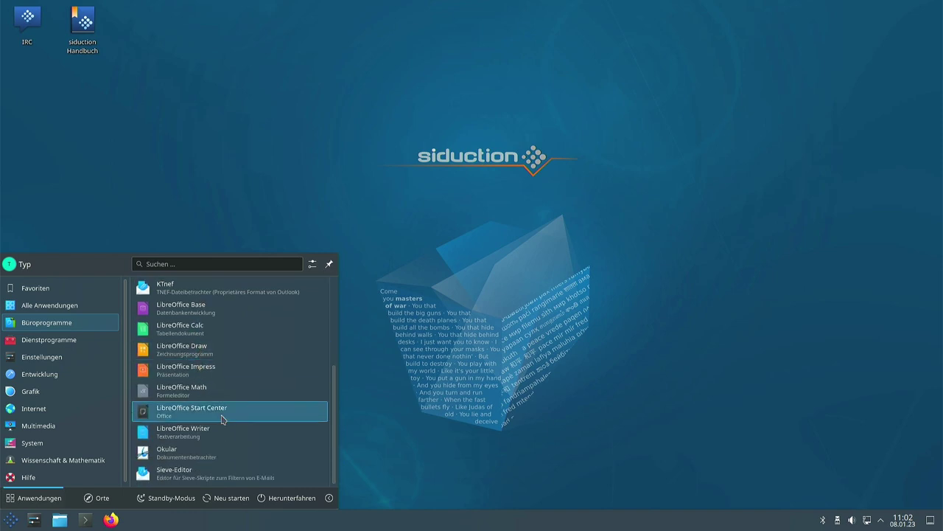
pyautogui.click(193, 434)
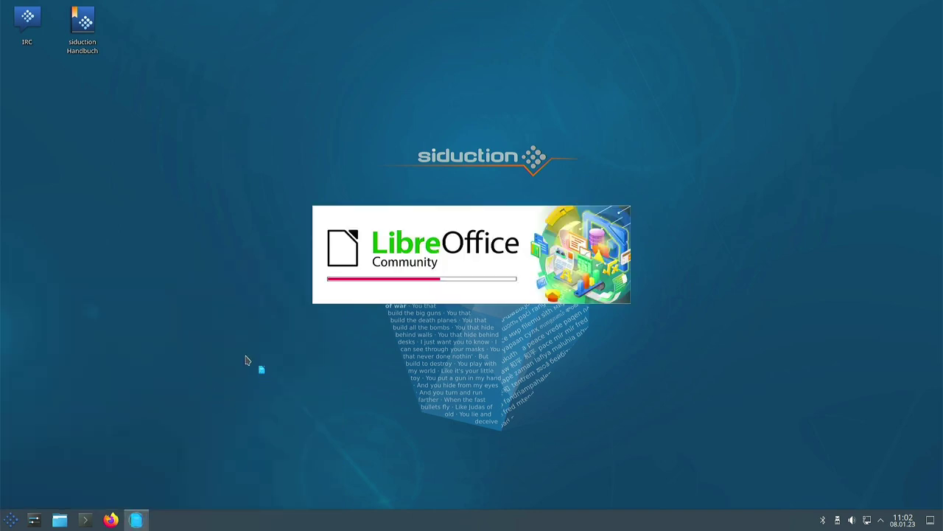
# Step: Dismiss Writer's tip of the day and check the About box showing version 7.4.3.2
pyautogui.press('Return')
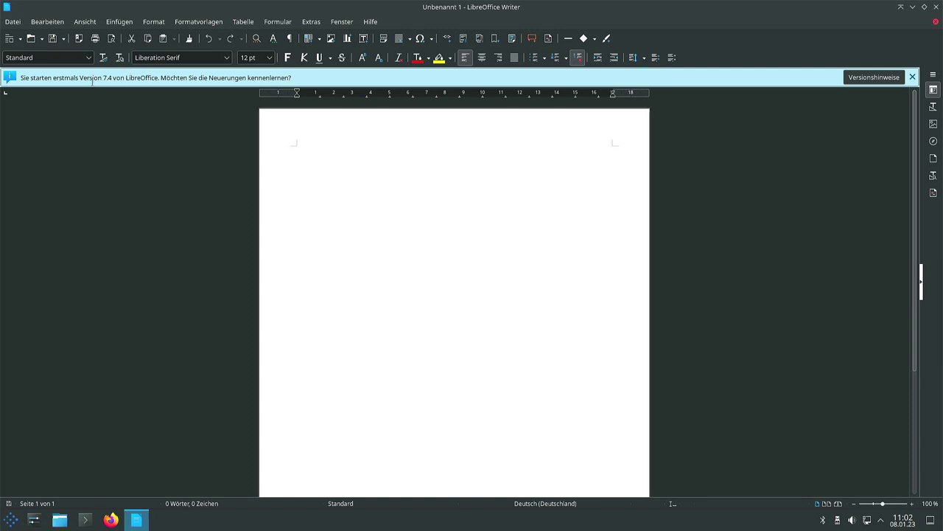
pyautogui.click(369, 23)
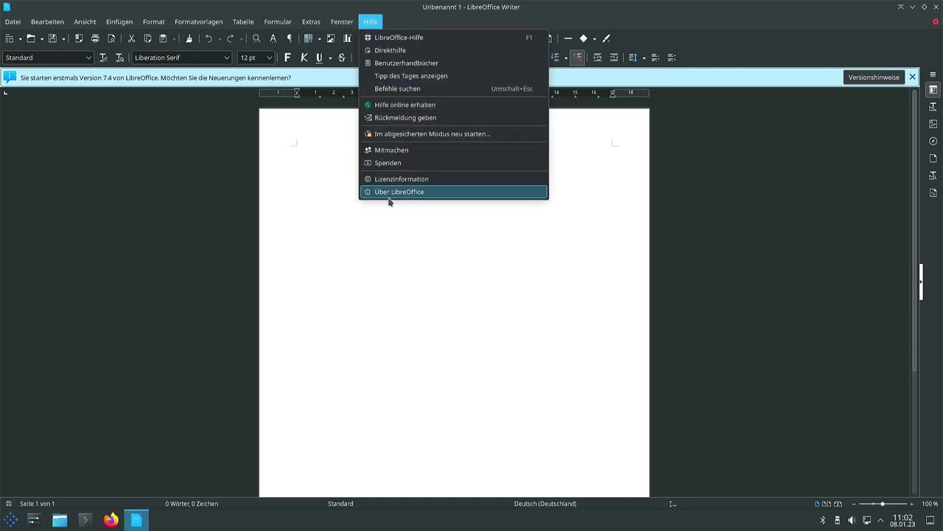
pyautogui.click(390, 192)
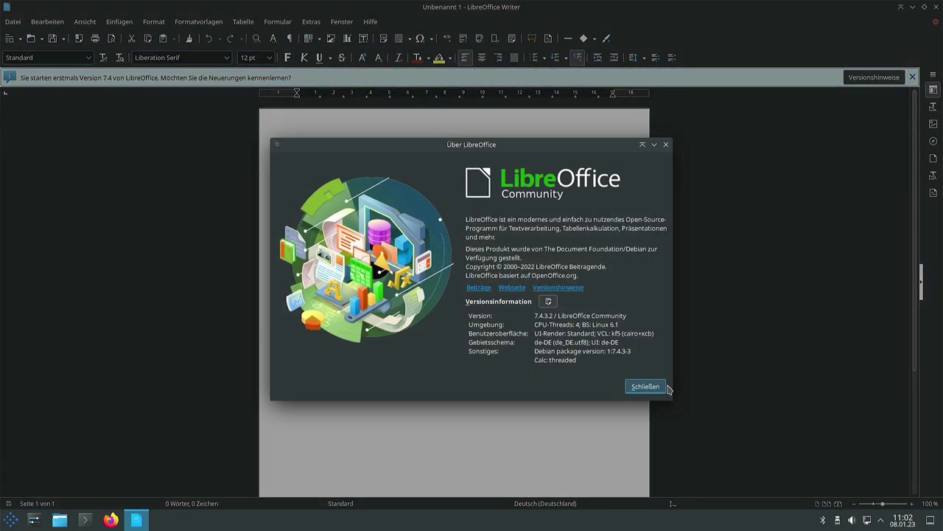
pyautogui.click(646, 387)
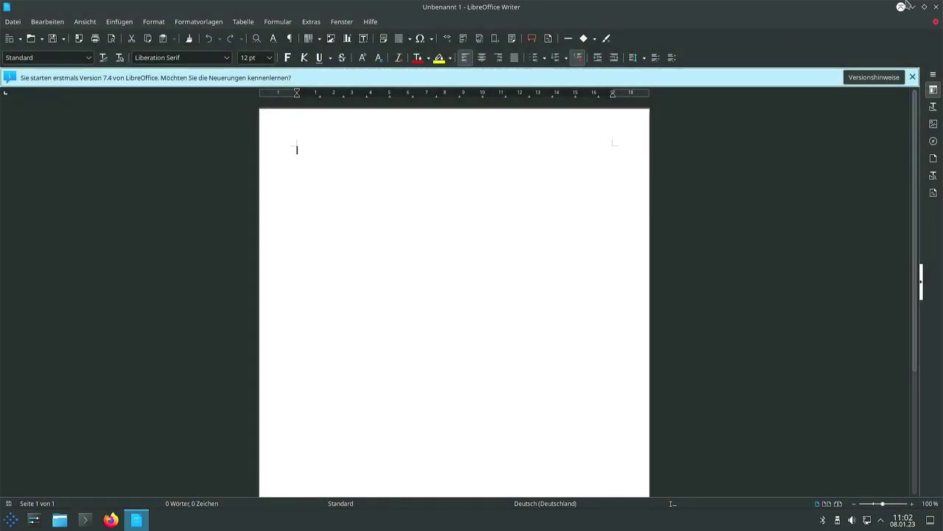
# Step: Close Writer, launch the Byobu Terminal from Dienstprogramme, then close it again
pyautogui.click(936, 7)
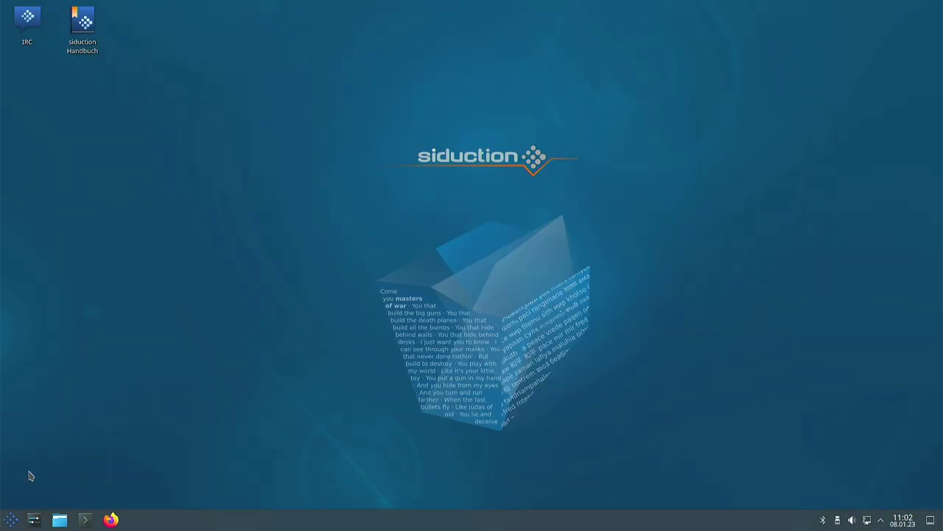
pyautogui.click(4, 522)
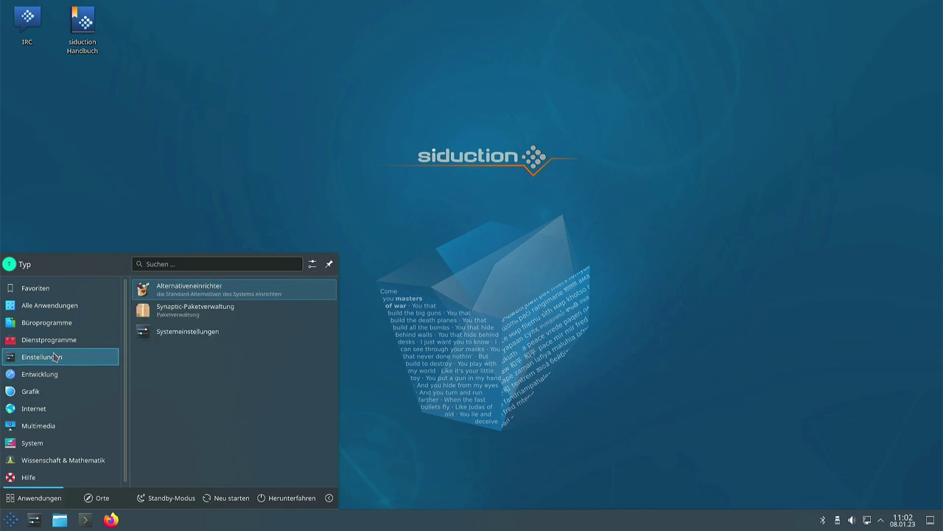
pyautogui.moveTo(64, 340)
pyautogui.press('Down')
pyautogui.press('Down')
pyautogui.press('Down')
pyautogui.press('Down')
pyautogui.press('Down')
pyautogui.press('Down')
pyautogui.press('Down')
pyautogui.press('Down')
pyautogui.press('Down')
pyautogui.press('Down')
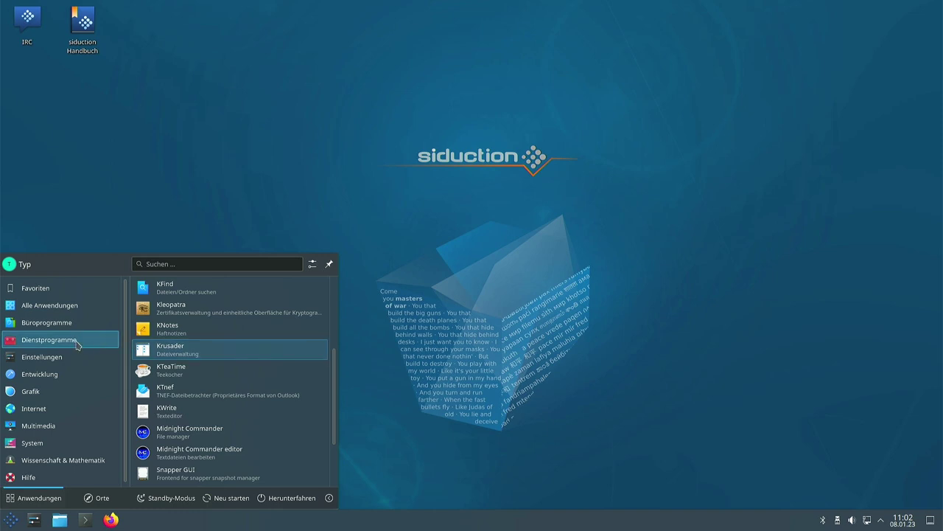
pyautogui.scroll(3, 181, 343)
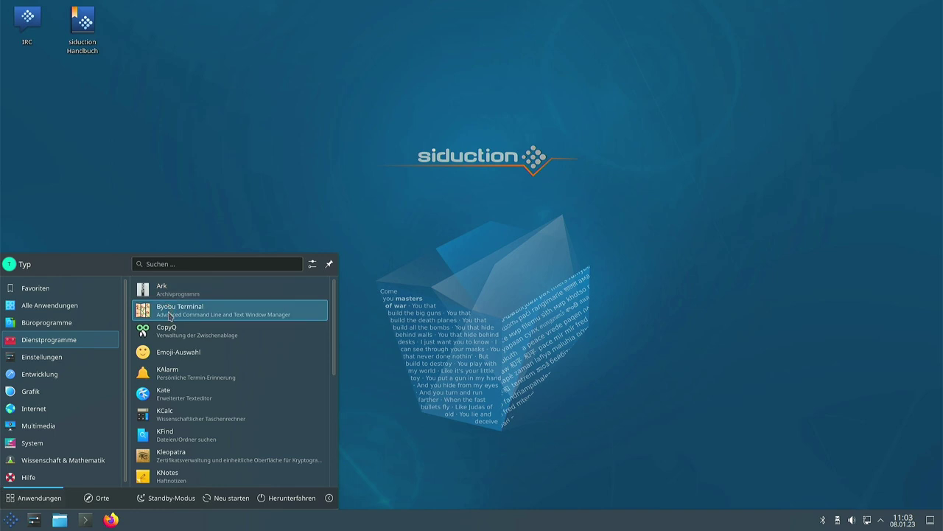
pyautogui.click(171, 315)
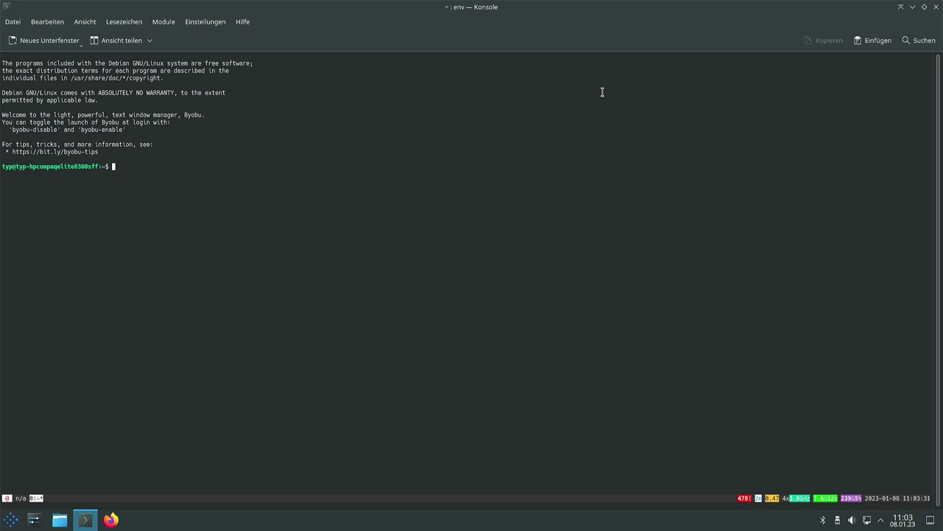
pyautogui.click(936, 7)
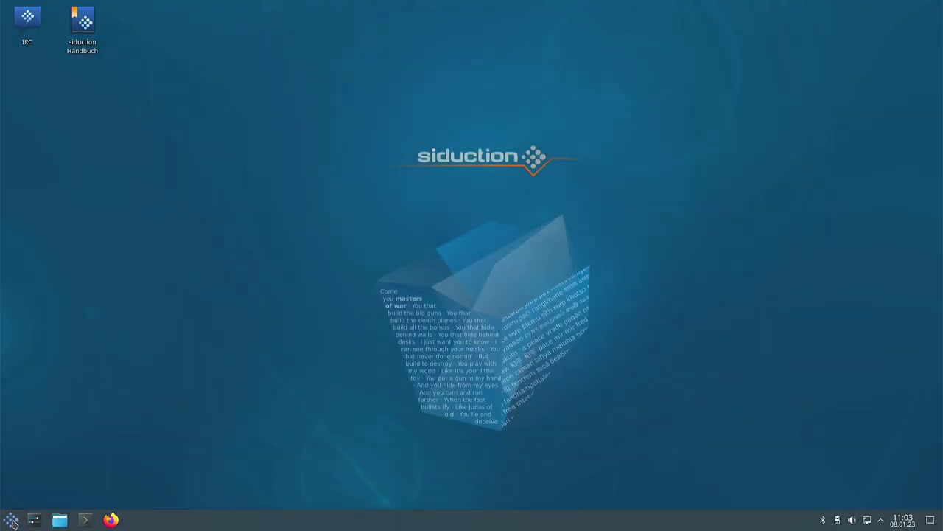
pyautogui.click(11, 519)
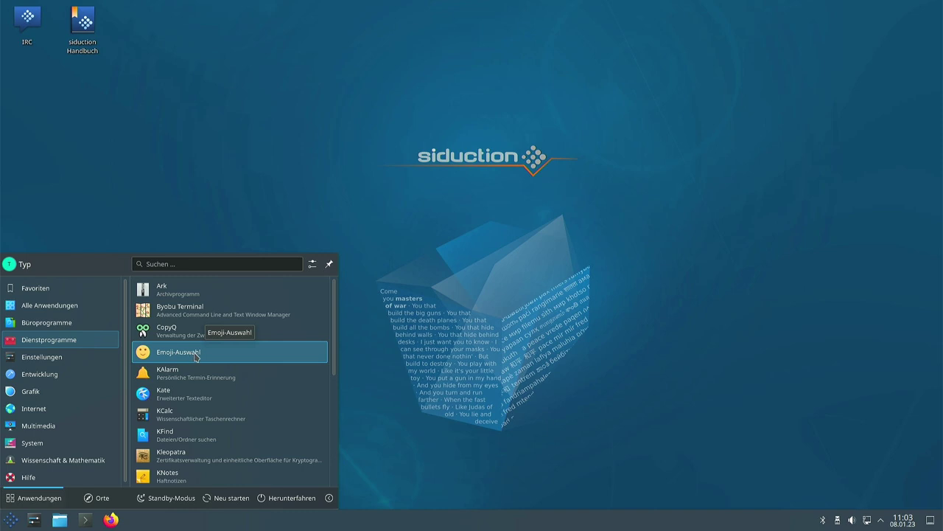
pyautogui.click(437, 321)
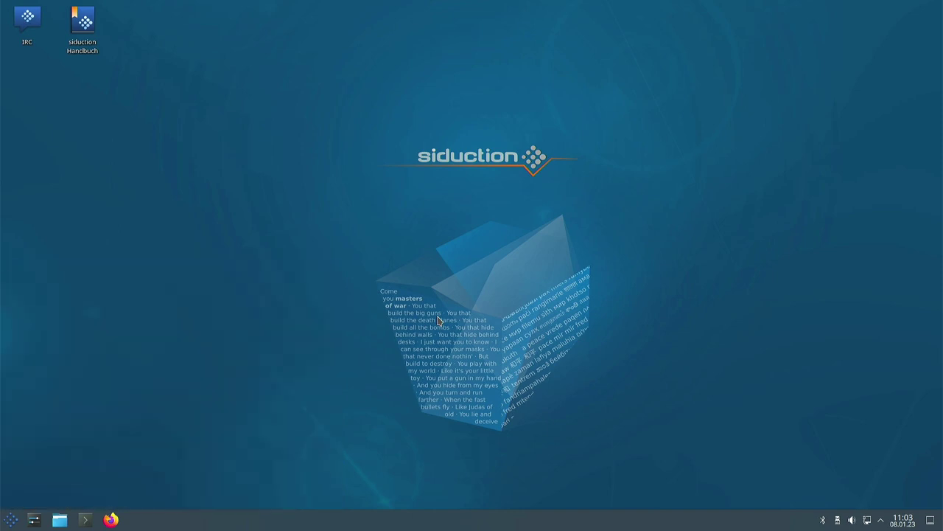
pyautogui.press('super+period')
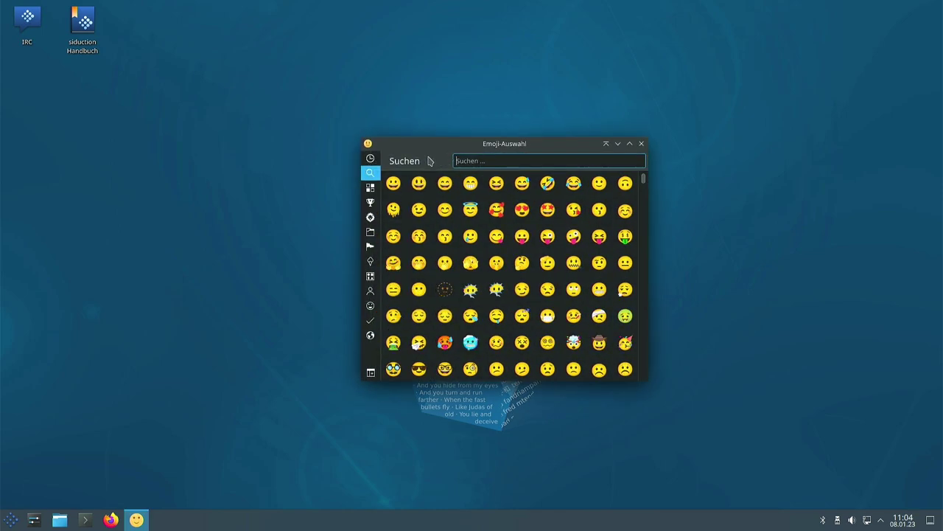
pyautogui.moveTo(440, 153); pyautogui.dragTo(406, 157)
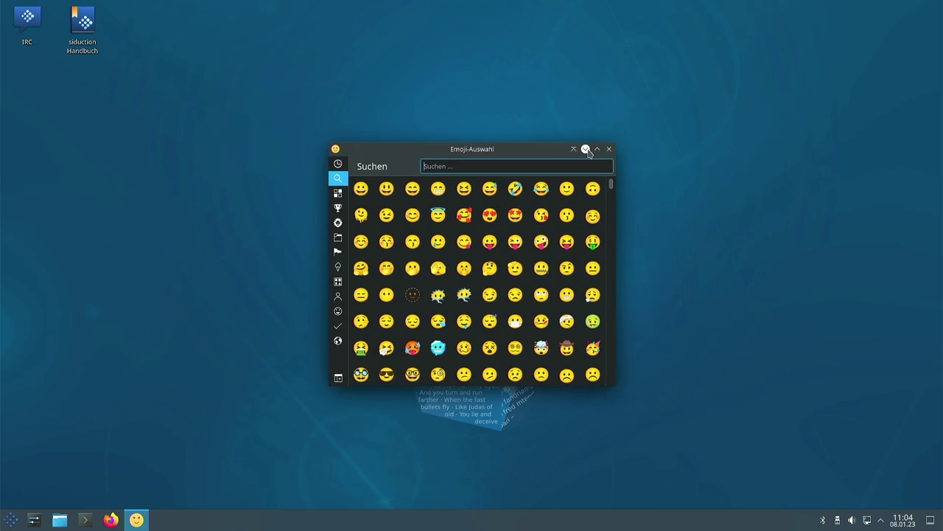
pyautogui.click(609, 149)
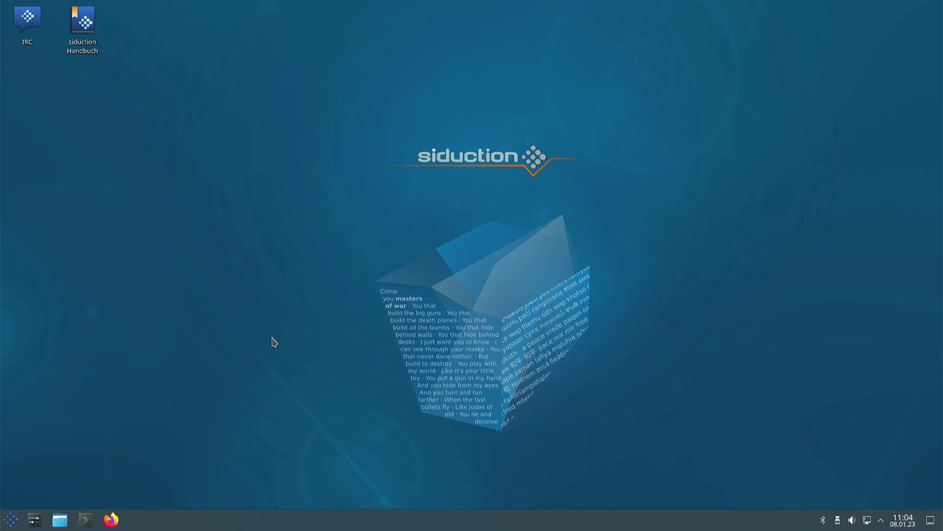
pyautogui.press('super+period')
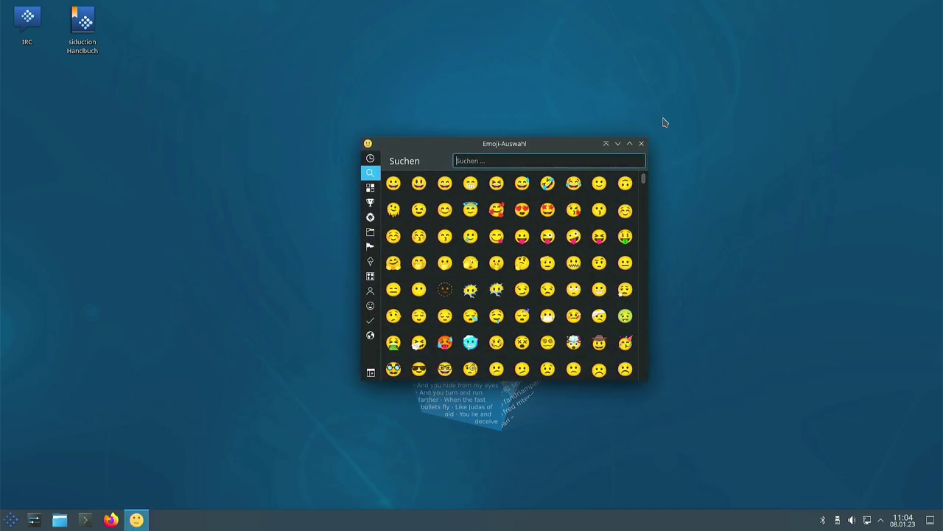
pyautogui.click(642, 145)
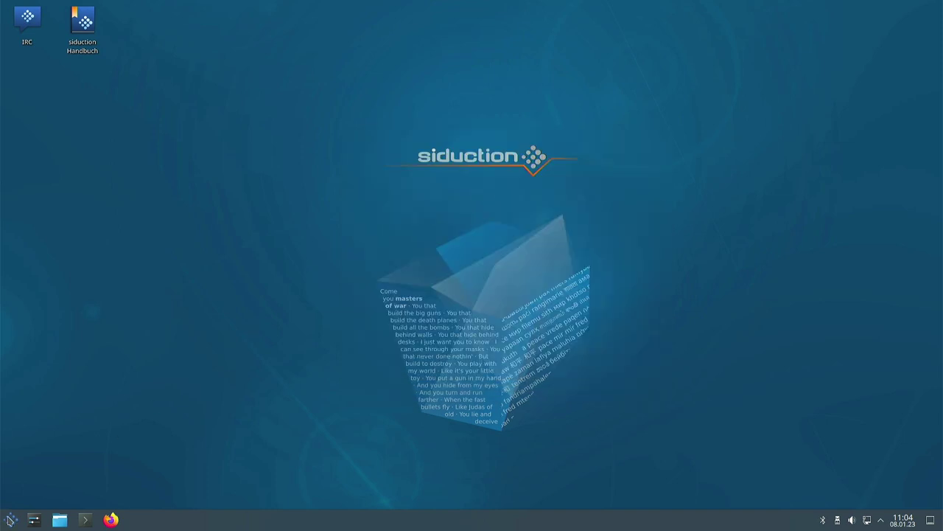
# Step: Launch KTeaTime from the Dienstprogramme category
pyautogui.click(10, 519)
pyautogui.moveTo(31, 390)
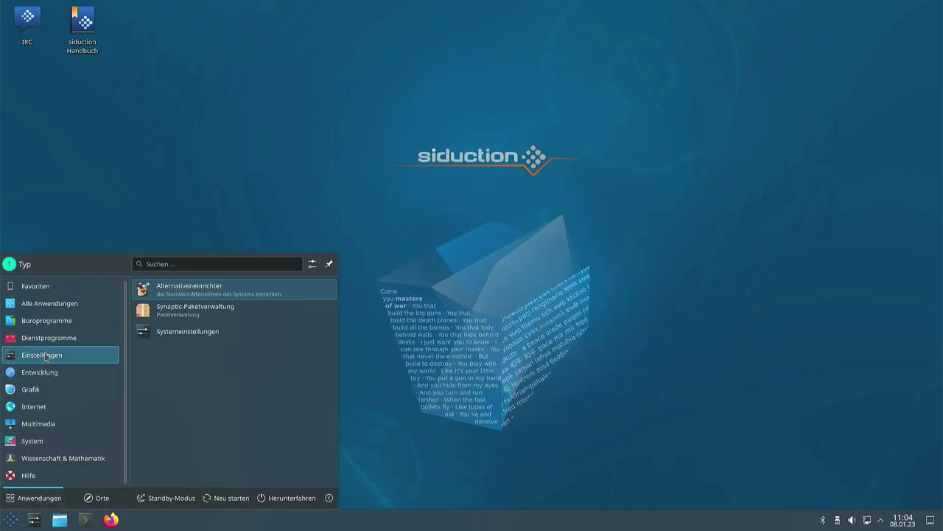
pyautogui.moveTo(48, 338)
pyautogui.scroll(-3, 214, 388)
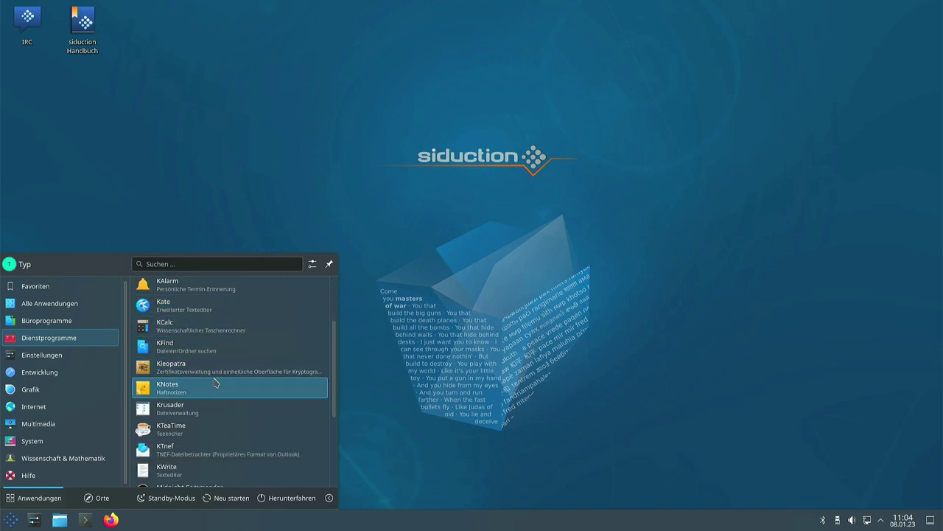
pyautogui.scroll(-1, 219, 396)
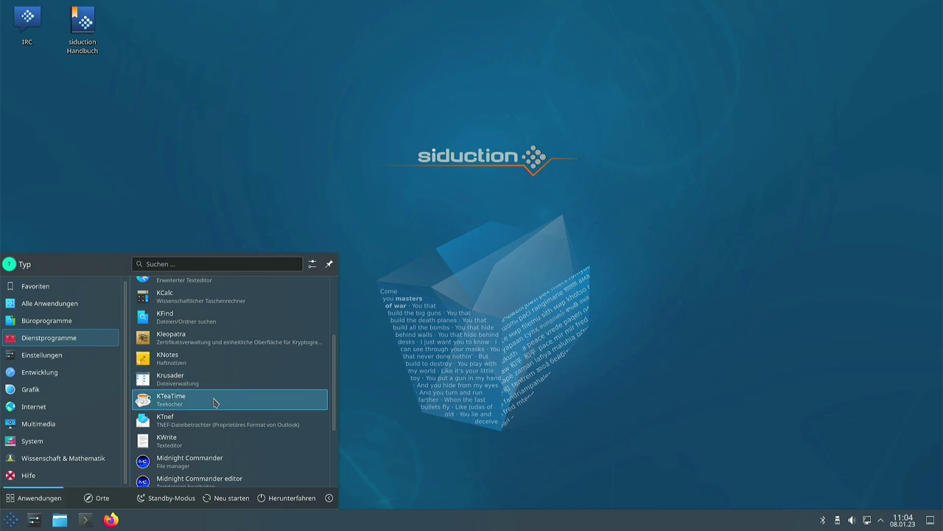
pyautogui.click(188, 399)
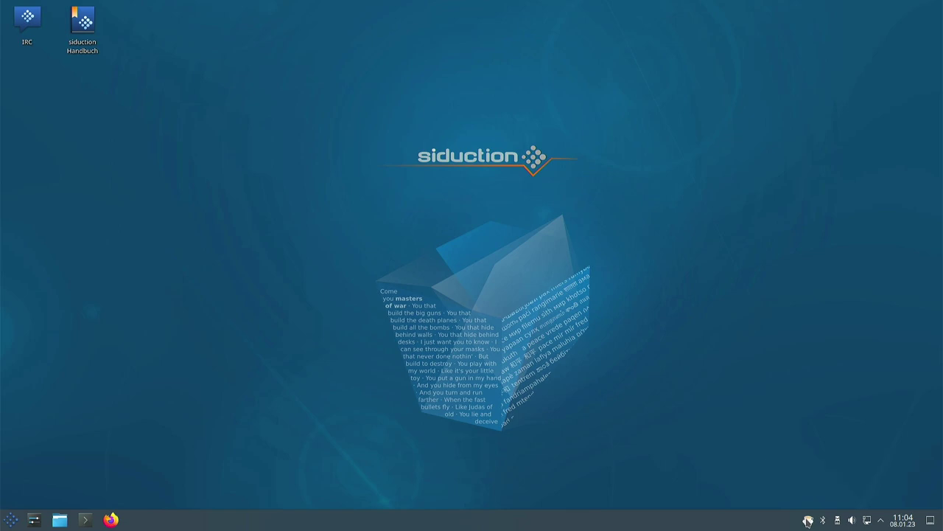
# Step: Start a custom 7-minute tea from the tray teapot, then stop the timer
pyautogui.rightClick(808, 521)
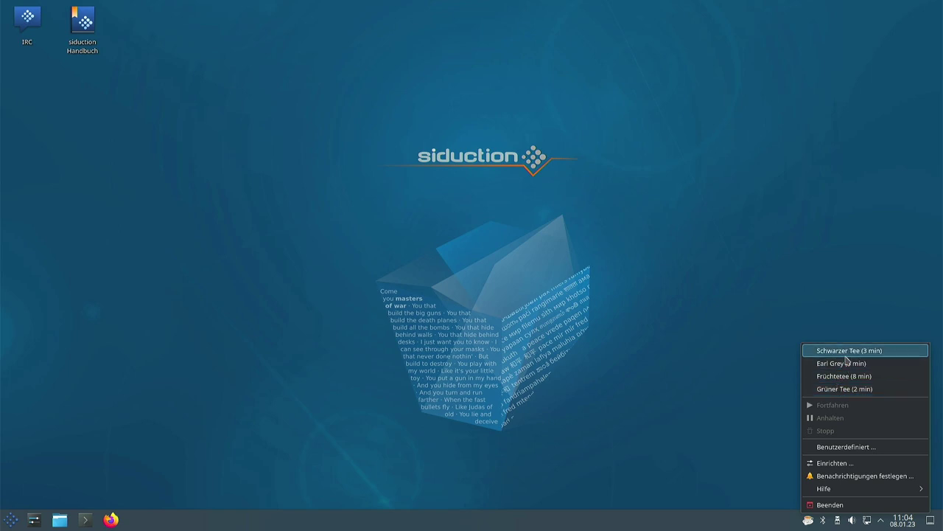
pyautogui.click(850, 447)
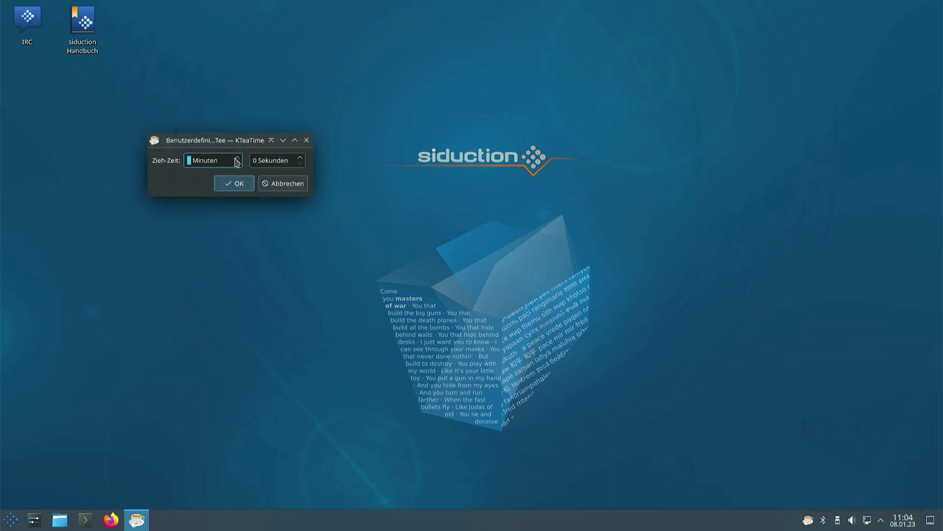
pyautogui.click(237, 184)
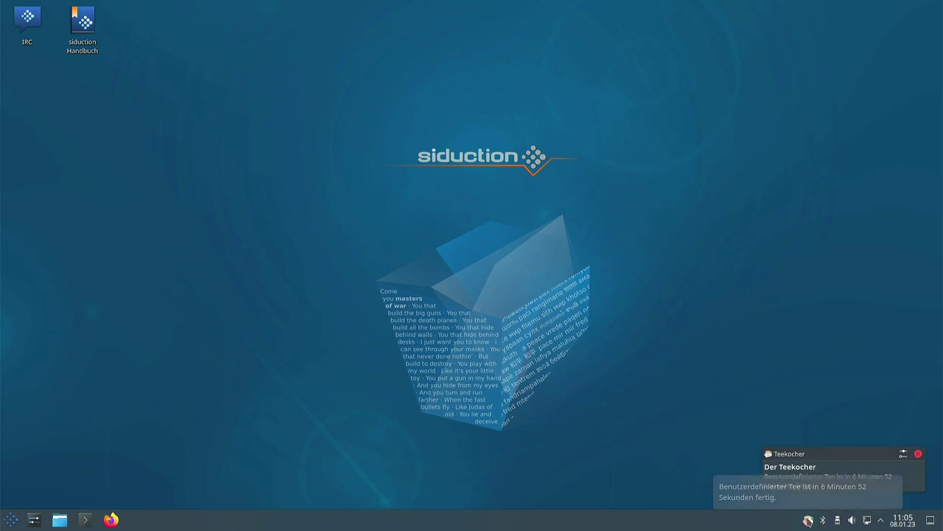
pyautogui.rightClick(809, 520)
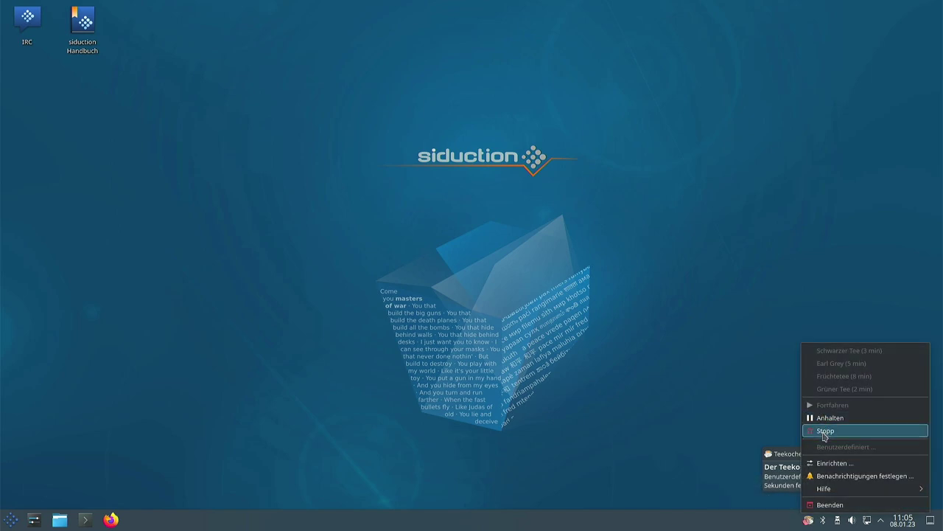
pyautogui.click(824, 431)
# Step: Add a new tea named 'Test' with a 0 min 5 s brewing time
pyautogui.click(811, 519)
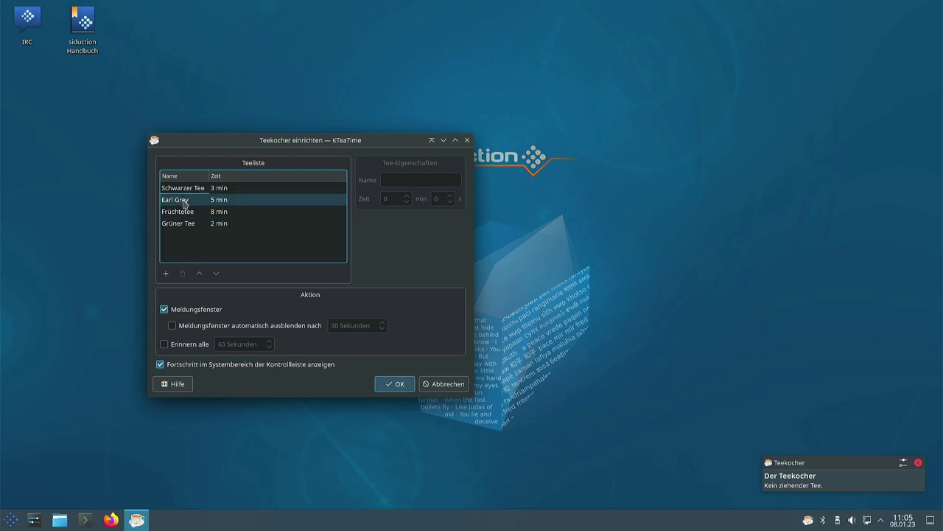
pyautogui.click(166, 273)
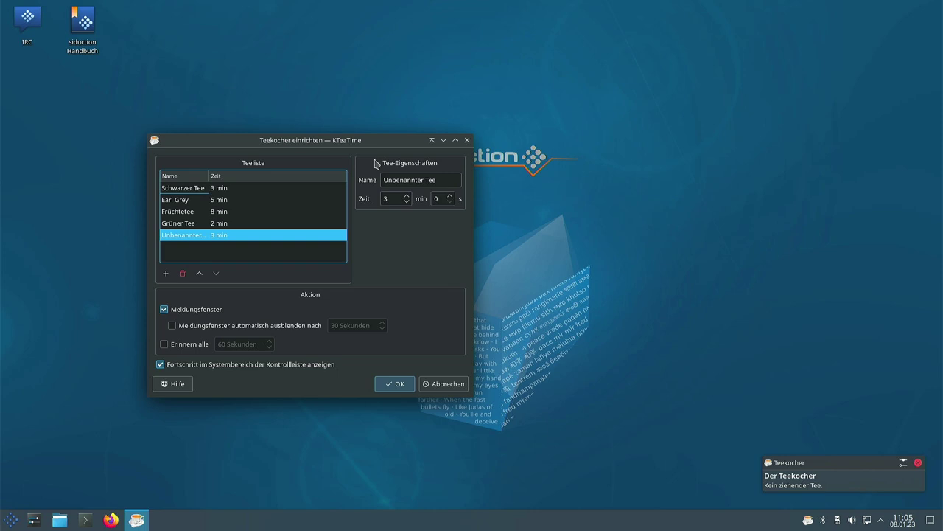
pyautogui.tripleClick(406, 179)
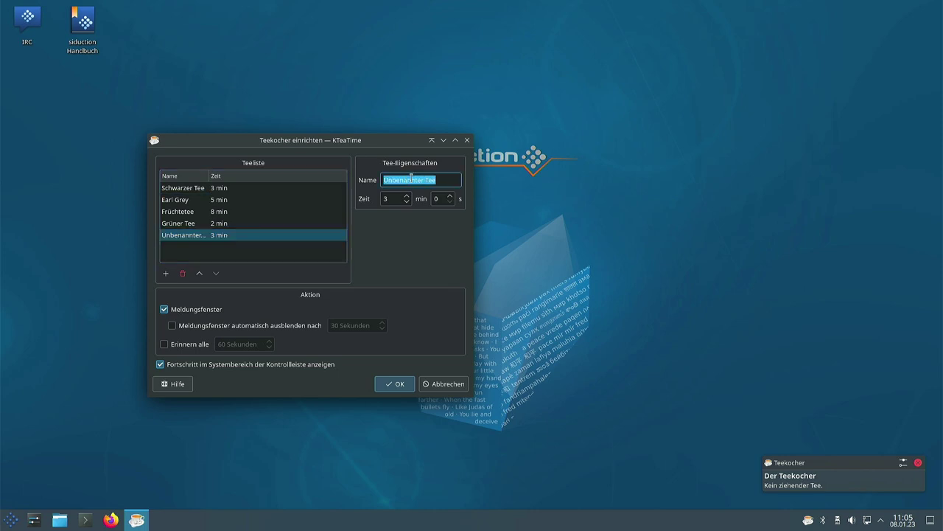
pyautogui.write('Test')
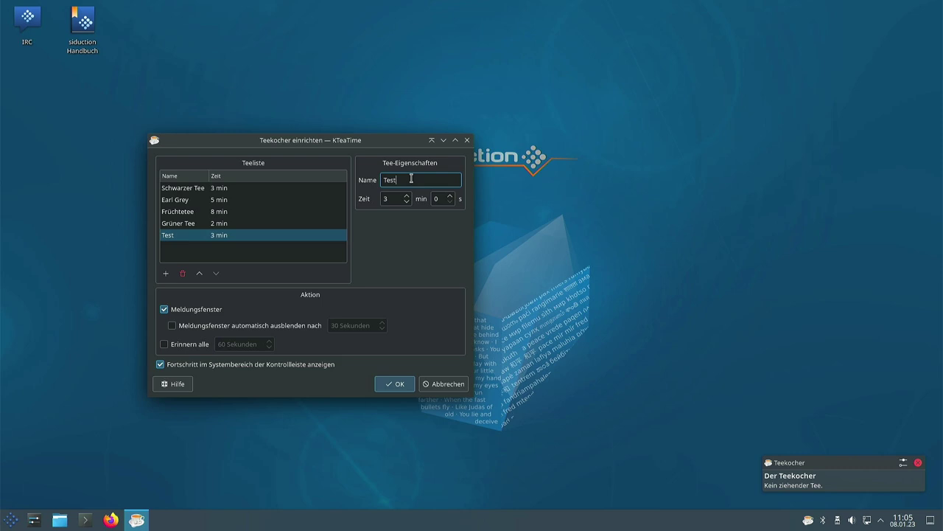
pyautogui.press('Tab')
pyautogui.press('Tab')
pyautogui.press('Tab')
pyautogui.click(395, 389)
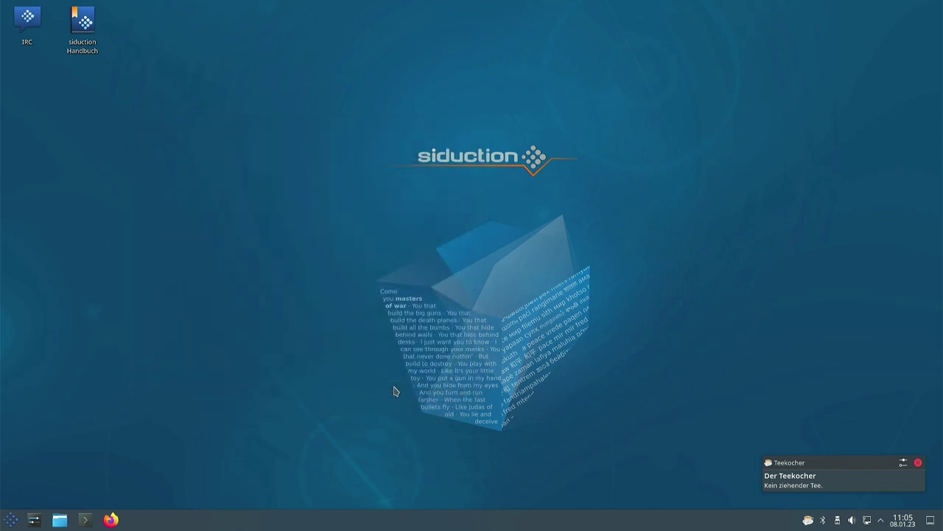
pyautogui.click(917, 464)
# Step: Brew the 5-second Test tea from the tray menu until it reports ready
pyautogui.rightClick(811, 522)
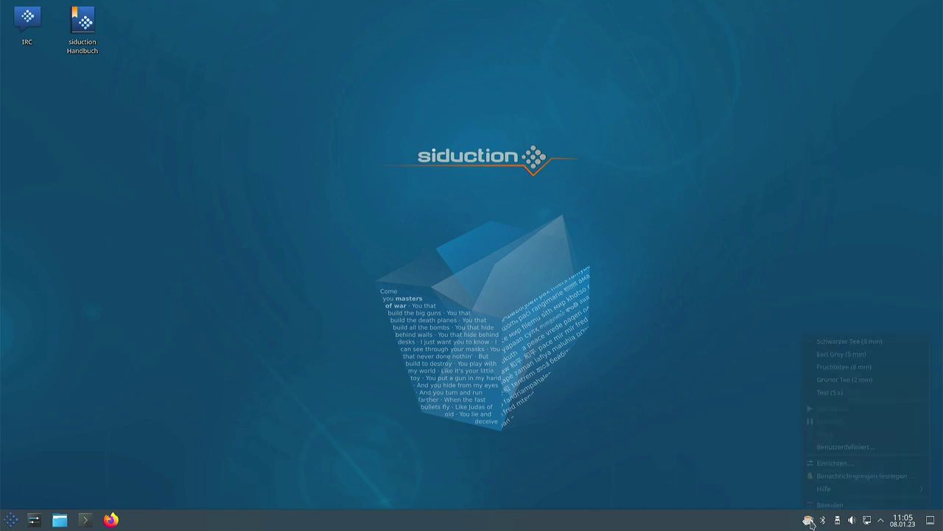
pyautogui.click(831, 392)
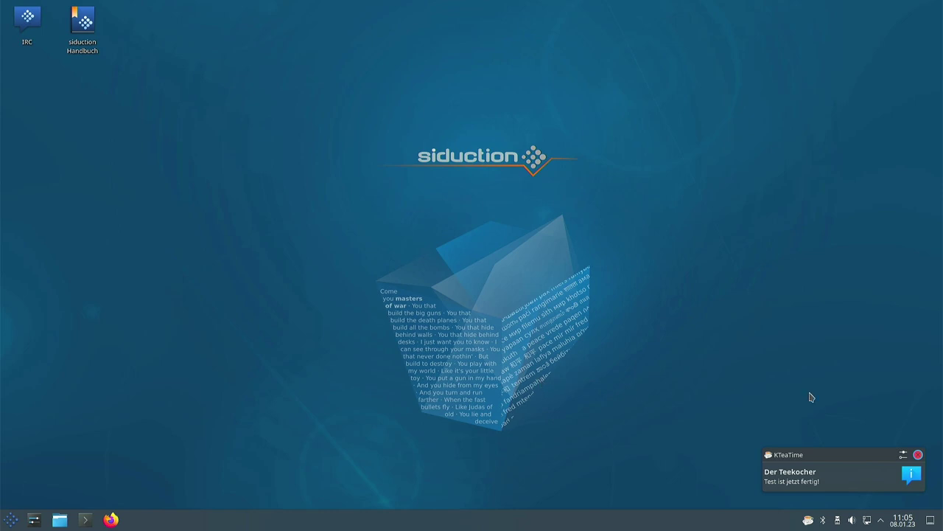
pyautogui.click(918, 455)
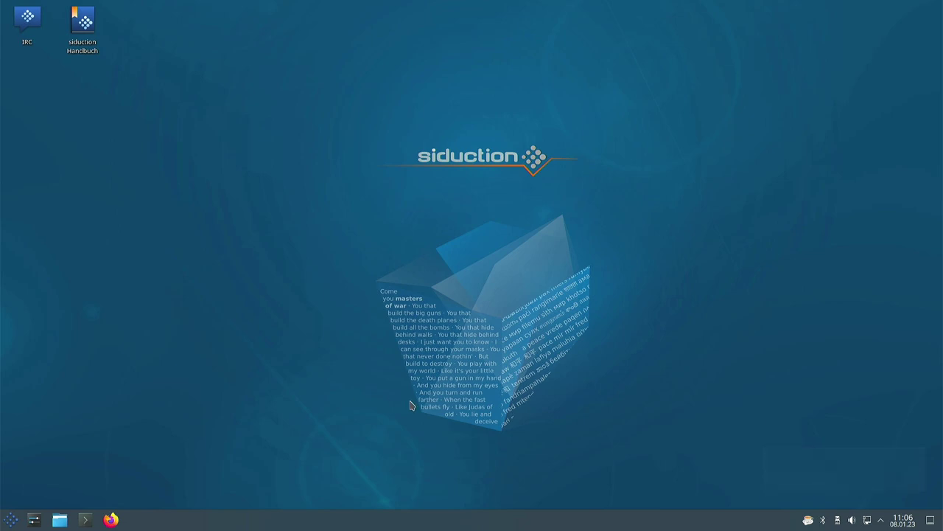
# Step: Launch Snapper GUI from Dienstprogramme, showing root's current snapshot 0
pyautogui.click(11, 520)
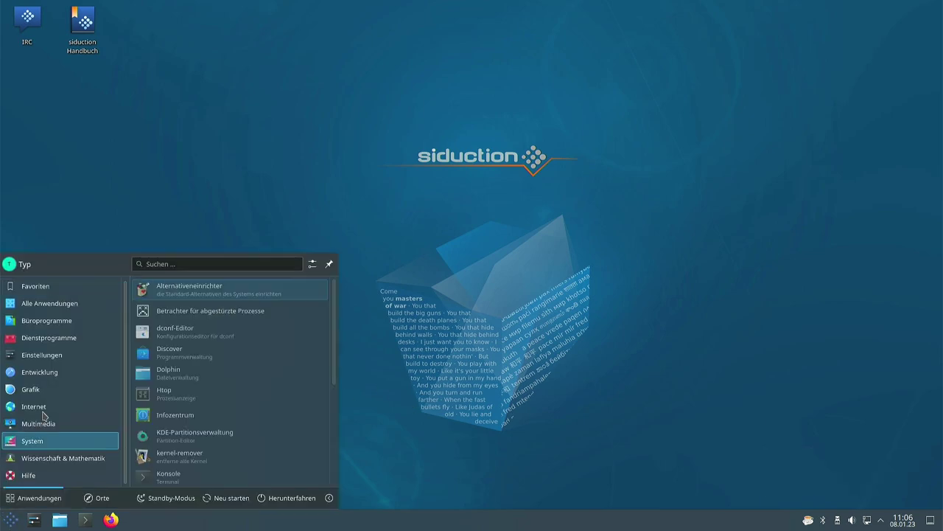
pyautogui.moveTo(58, 337)
pyautogui.scroll(-5, 244, 356)
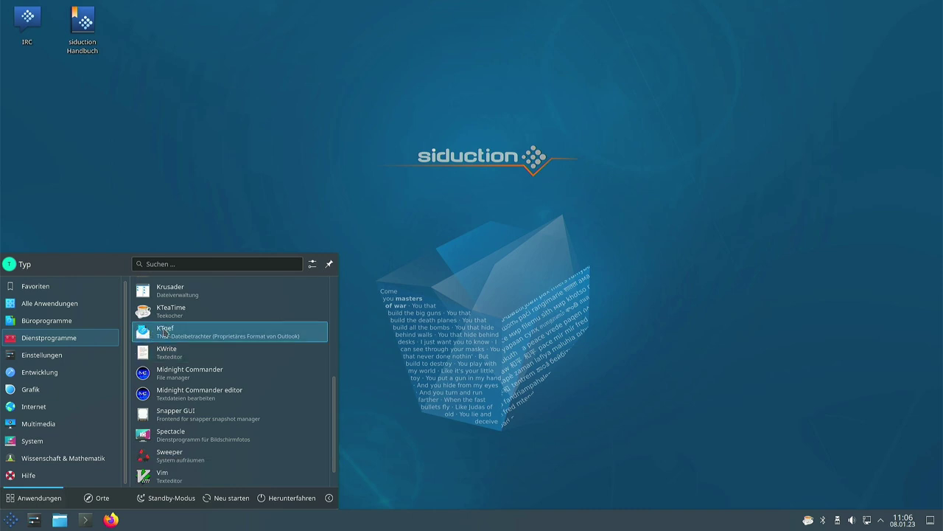
pyautogui.click(187, 377)
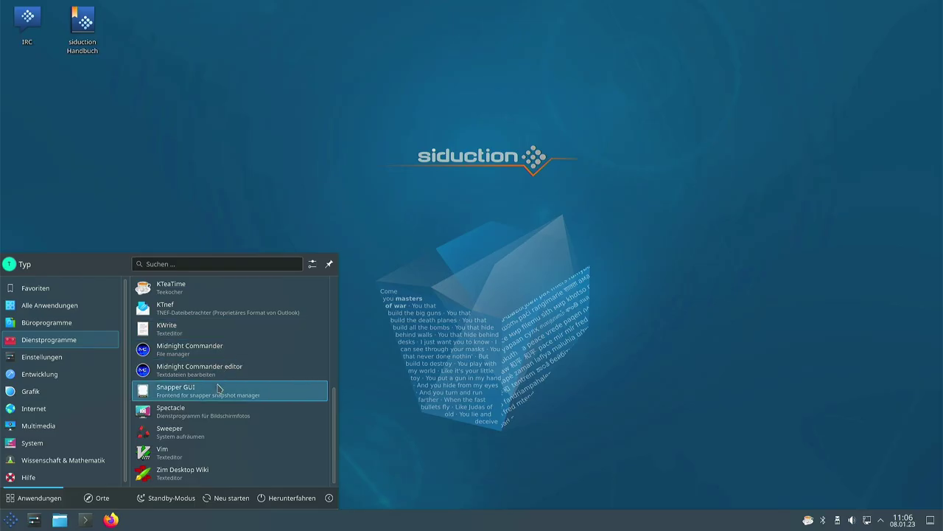
pyautogui.click(179, 395)
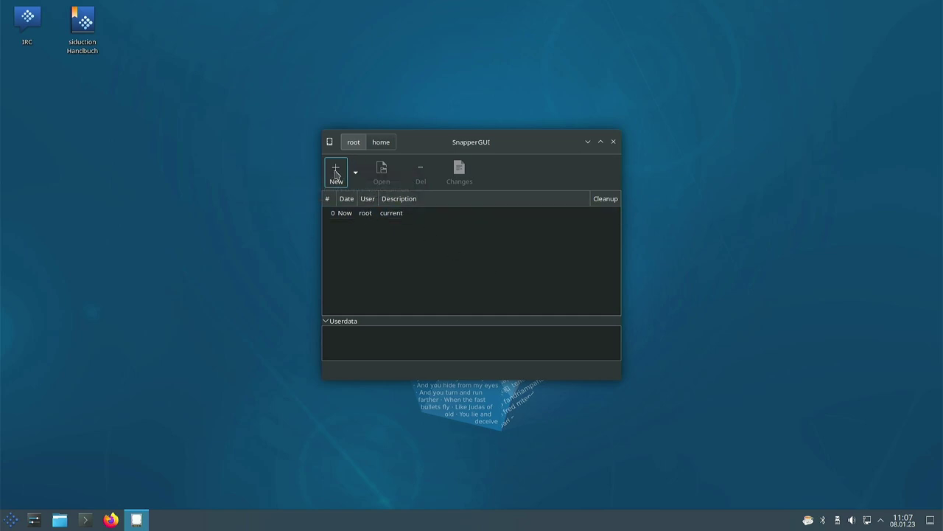
# Step: Create root snapshot 1 described 'Nach Installation', then close SnapperGUI
pyautogui.click(335, 172)
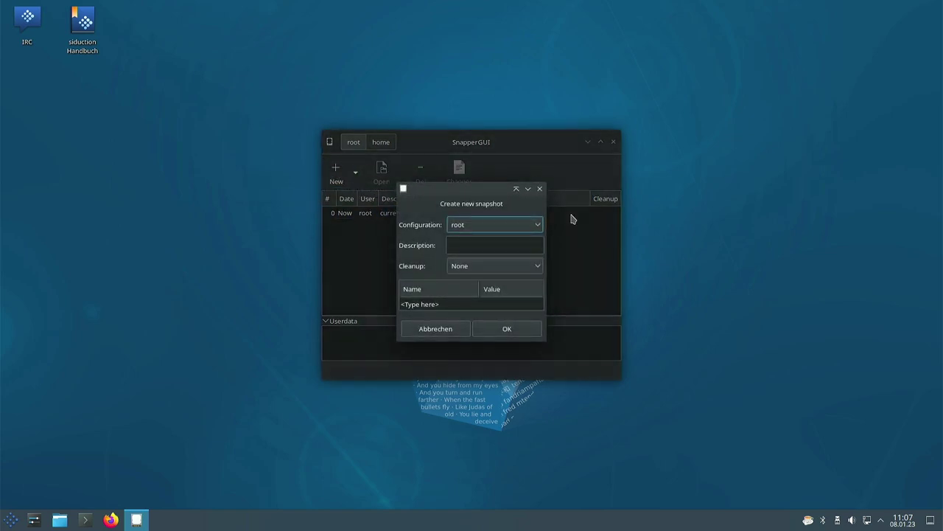
pyautogui.click(508, 225)
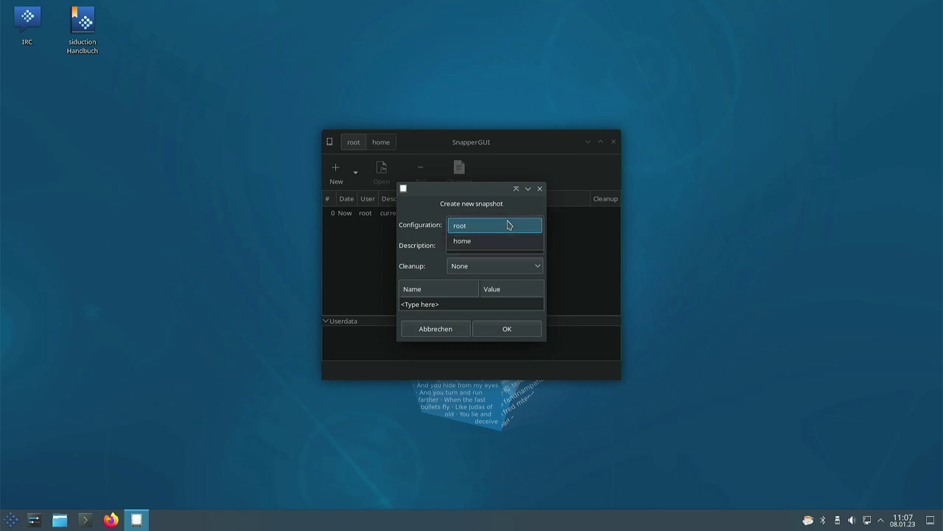
pyautogui.click(508, 225)
pyautogui.click(486, 245)
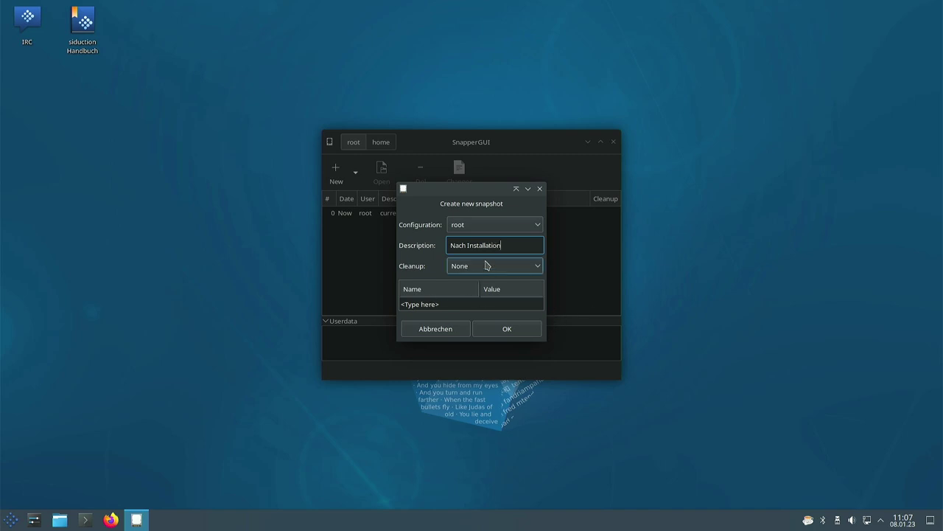
pyautogui.click(495, 331)
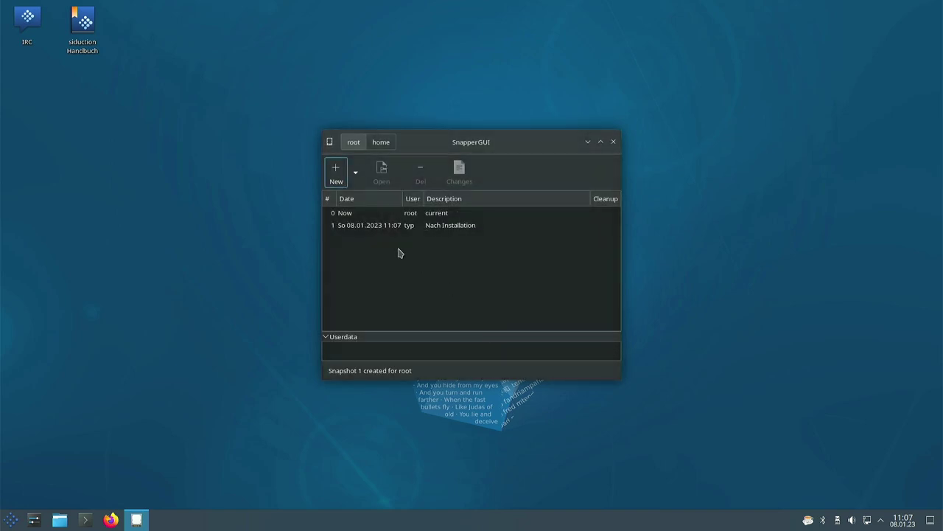
pyautogui.click(376, 228)
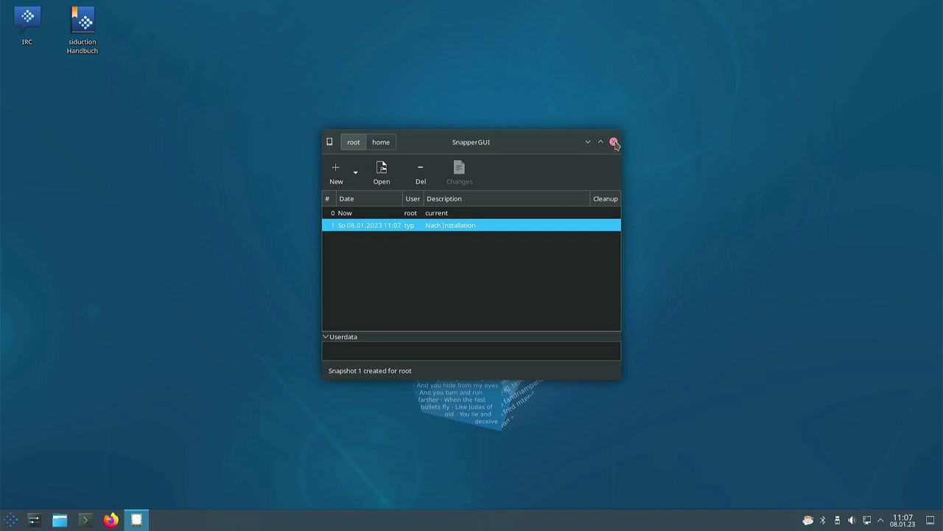
pyautogui.click(615, 143)
pyautogui.press('super')
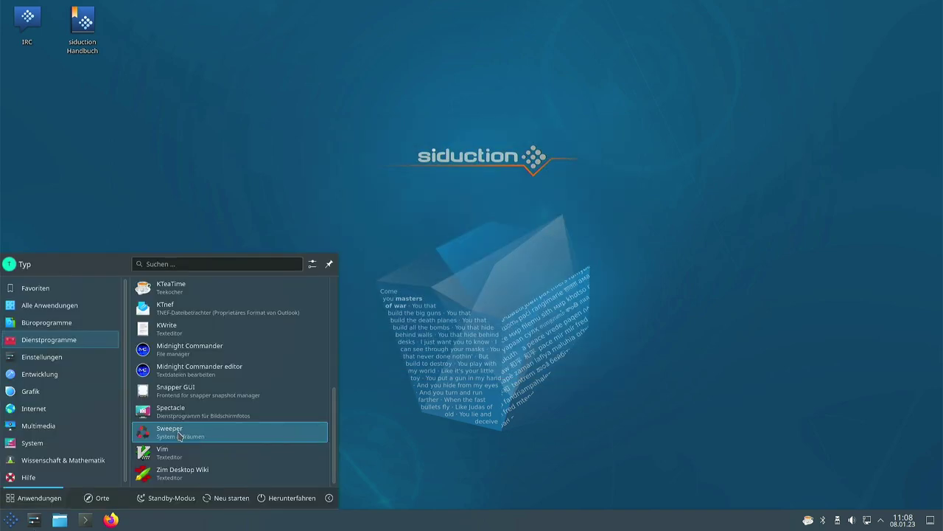
# Step: Launch Sweeper and clean all checked privacy data, confirming with Fortsetzen
pyautogui.click(180, 435)
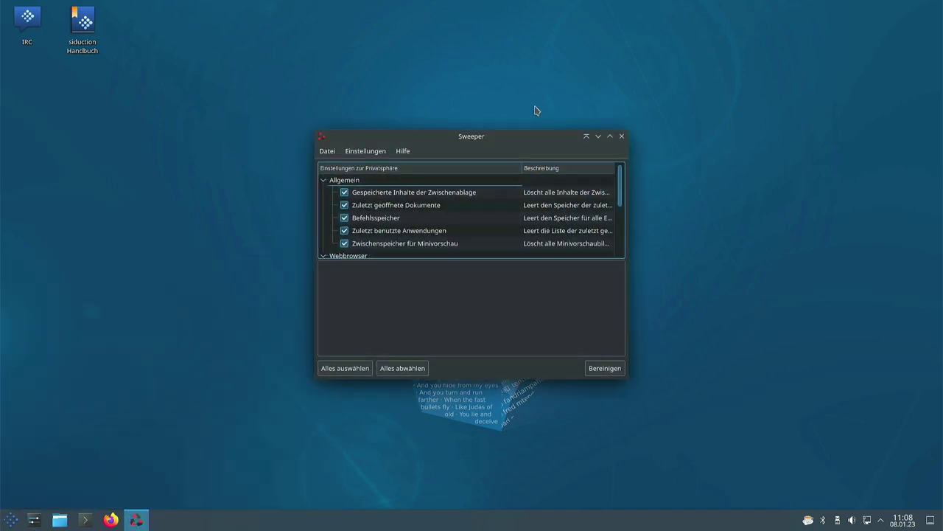
pyautogui.scroll(-3, 579, 193)
pyautogui.scroll(3, 579, 196)
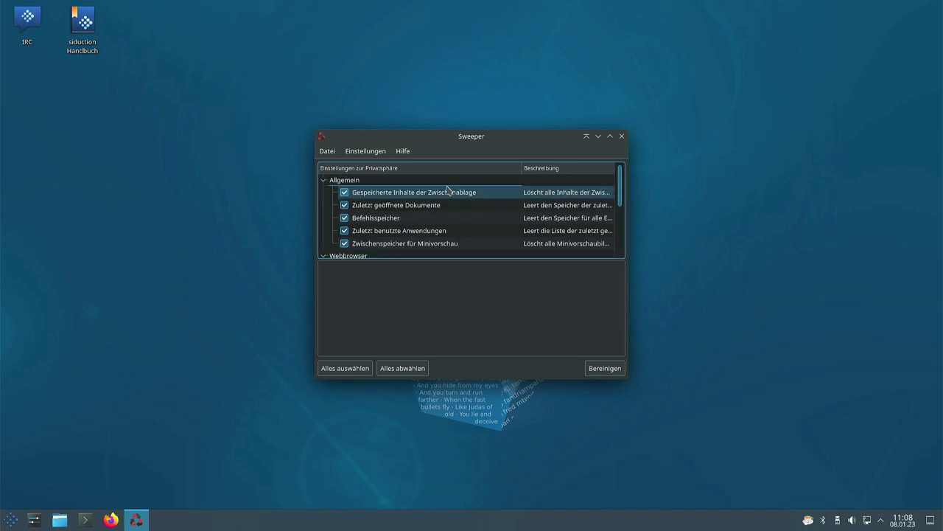
pyautogui.scroll(-5, 498, 228)
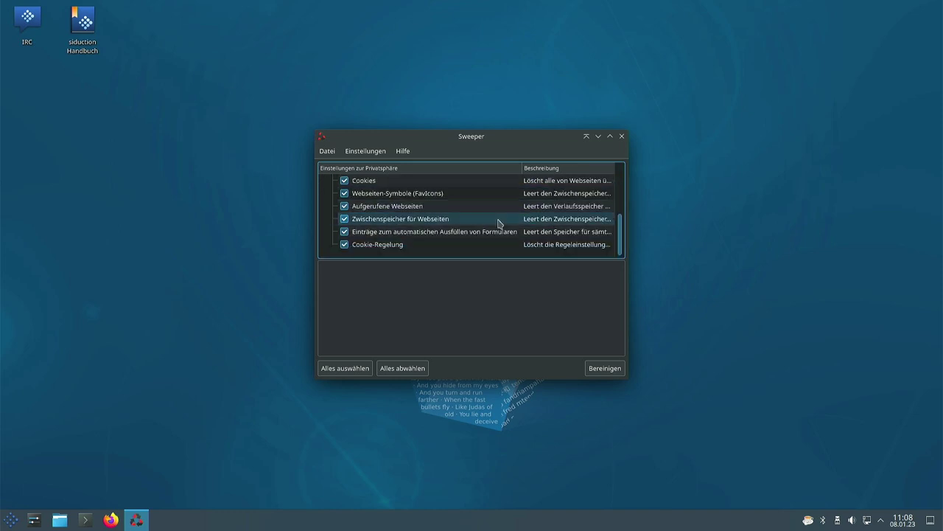
pyautogui.scroll(3, 497, 225)
pyautogui.scroll(-3, 494, 225)
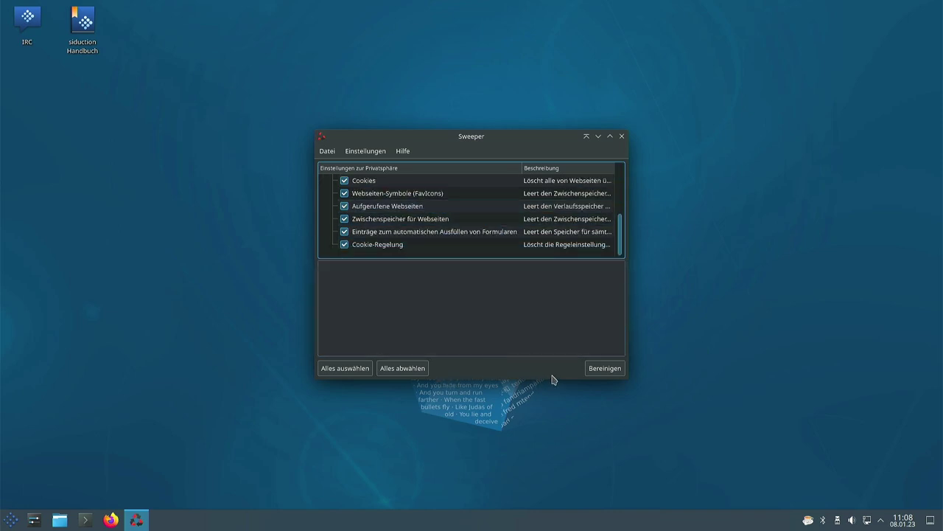
pyautogui.click(604, 368)
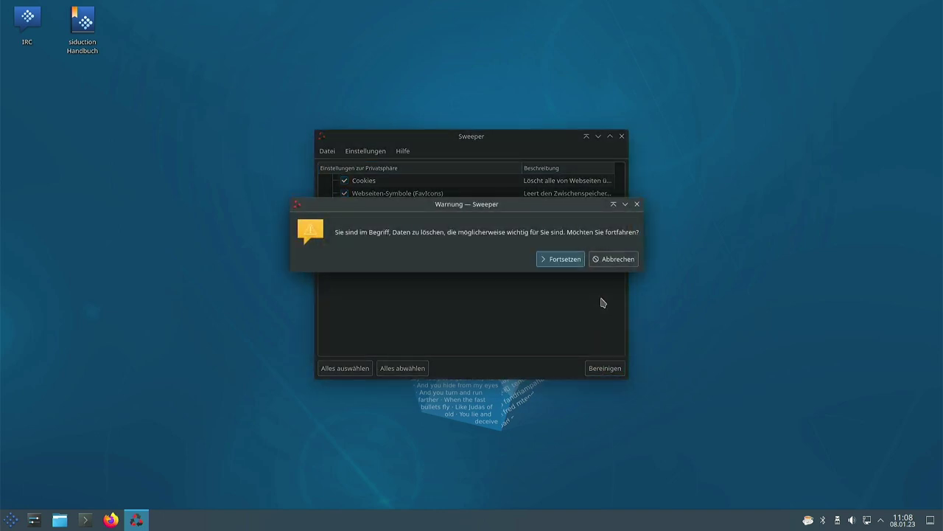
pyautogui.click(566, 258)
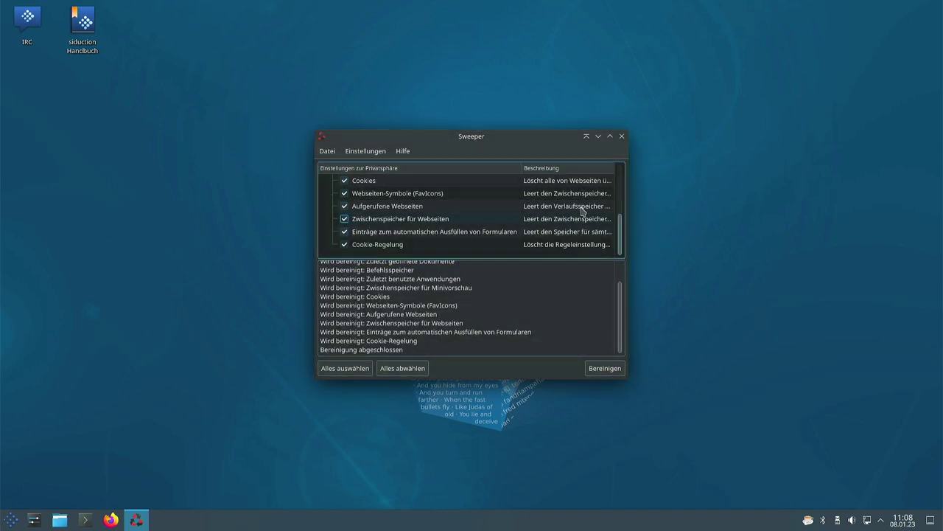
# Step: Close Sweeper and launch Zim Desktop Wiki from Dienstprogramme
pyautogui.click(621, 135)
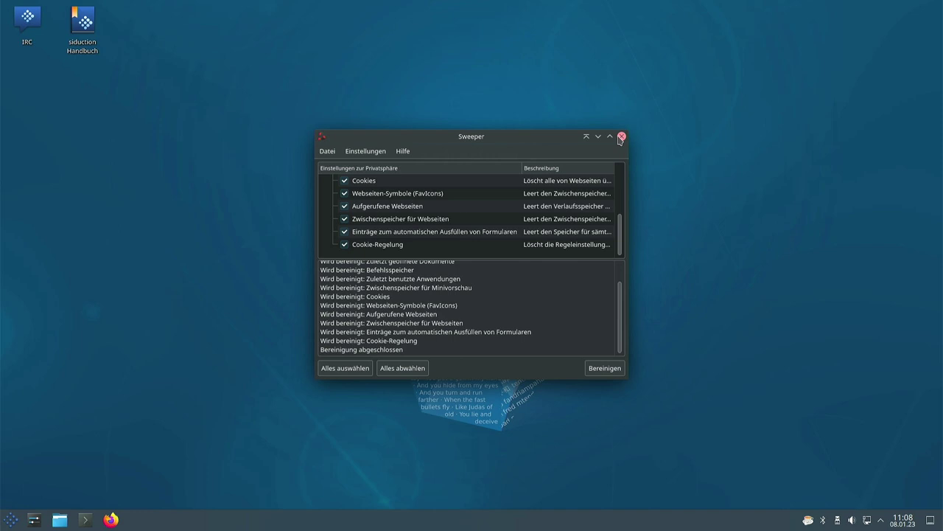
pyautogui.click(12, 520)
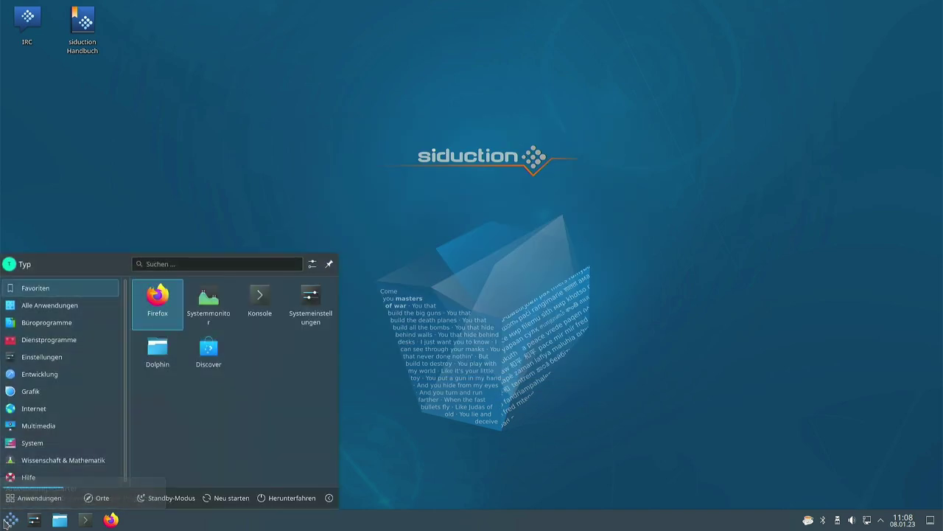
pyautogui.moveTo(54, 373)
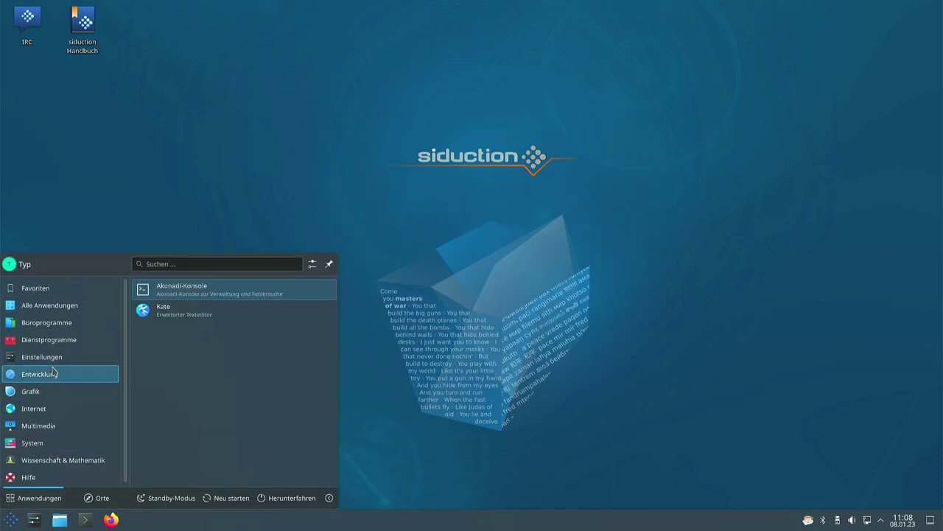
pyautogui.moveTo(55, 339)
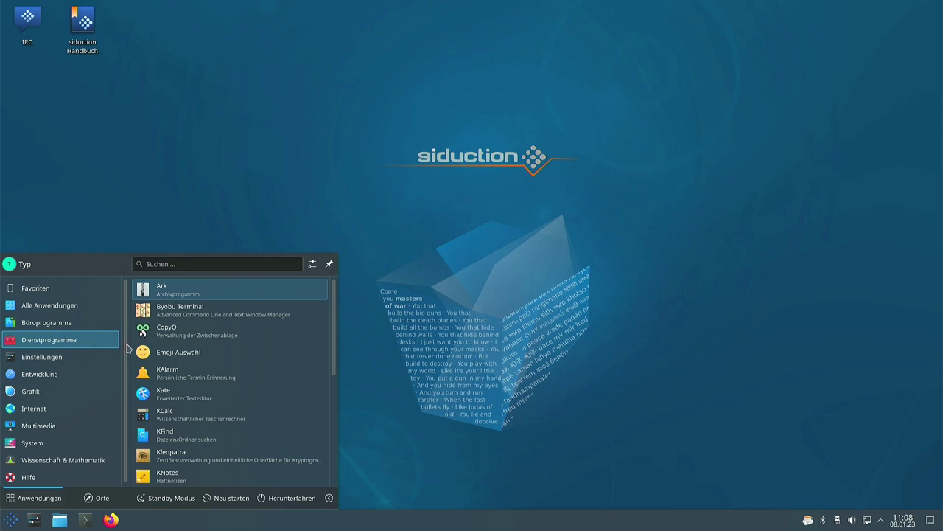
pyautogui.scroll(-1, 218, 367)
pyautogui.scroll(-5, 218, 367)
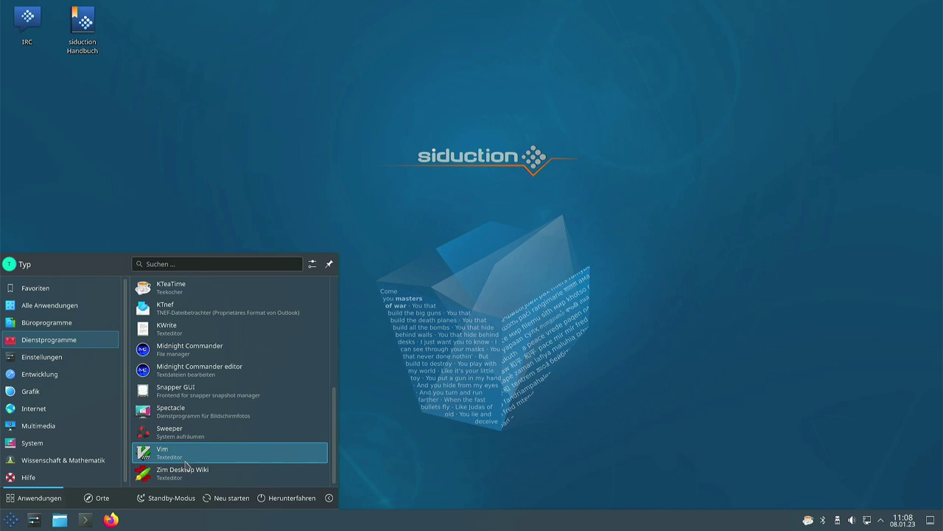
pyautogui.click(180, 473)
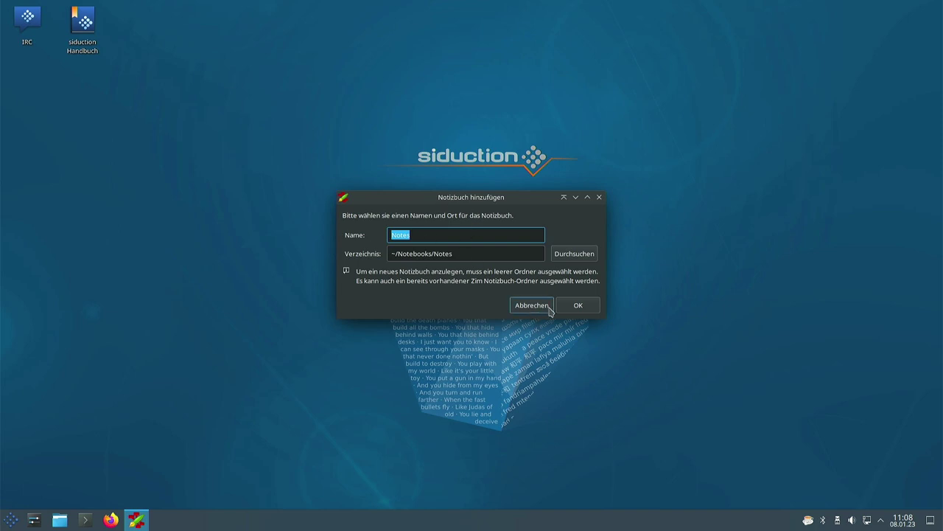
# Step: Create the Notes notebook, maximize it on its Home page, then close it
pyautogui.click(581, 307)
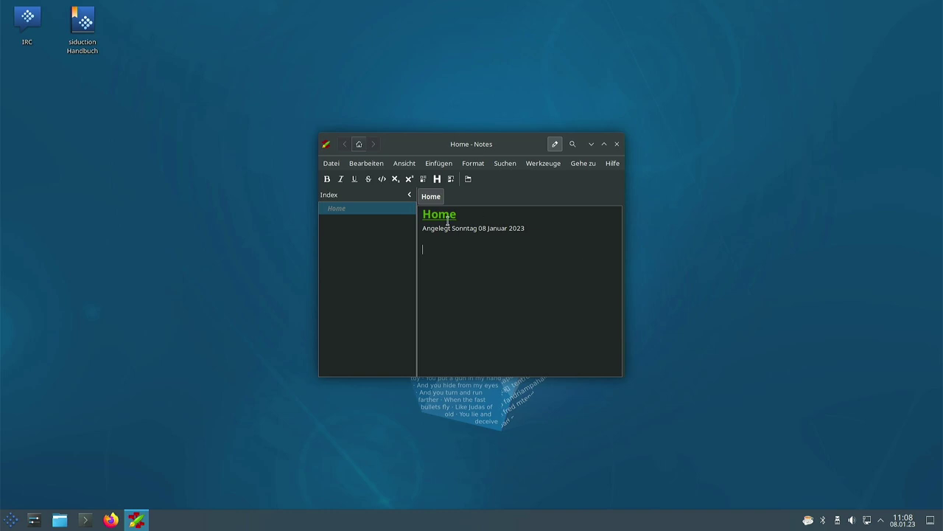
pyautogui.click(605, 144)
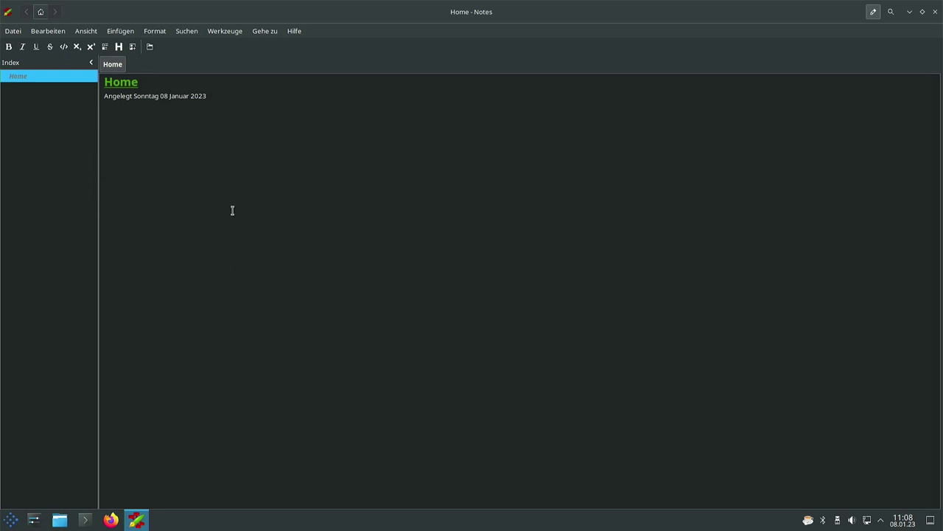
pyautogui.click(478, 188)
pyautogui.click(934, 12)
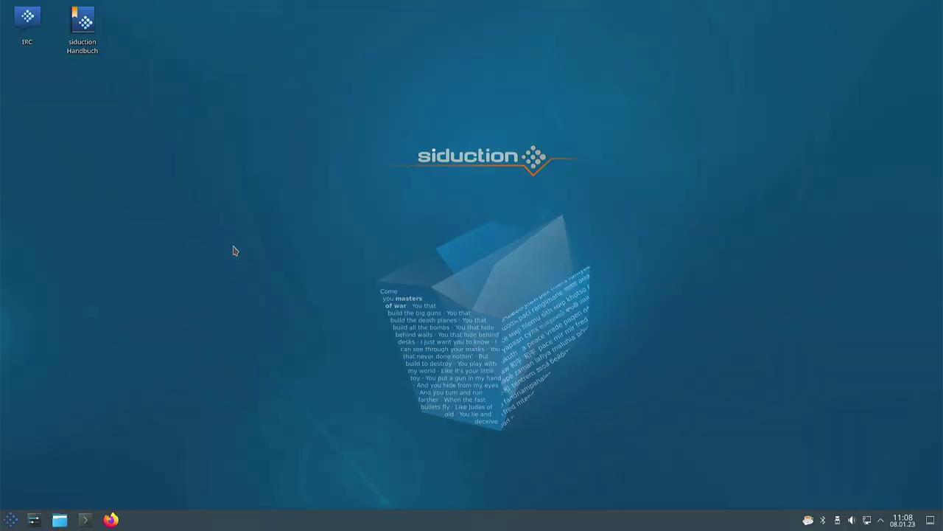
# Step: Launch Kate from Entwicklung and maximize it on its Willkommen page
pyautogui.click(6, 514)
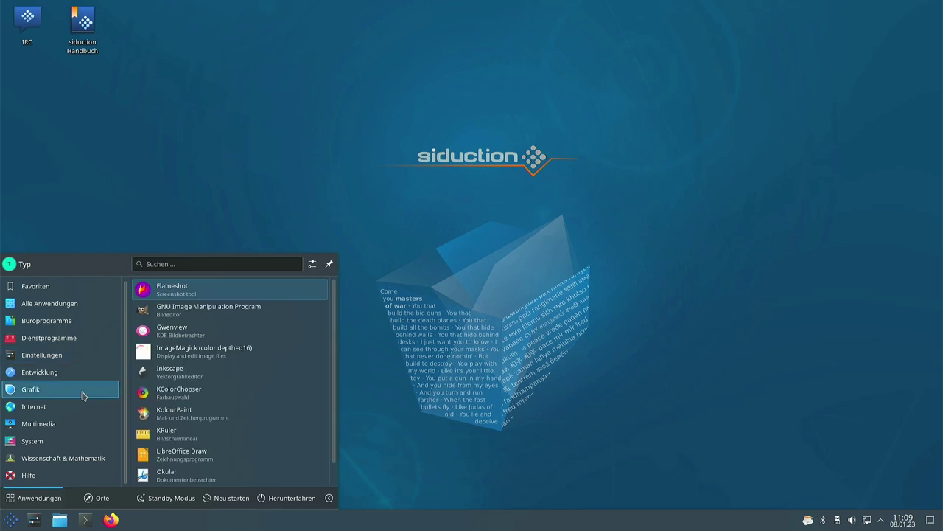
pyautogui.moveTo(62, 379)
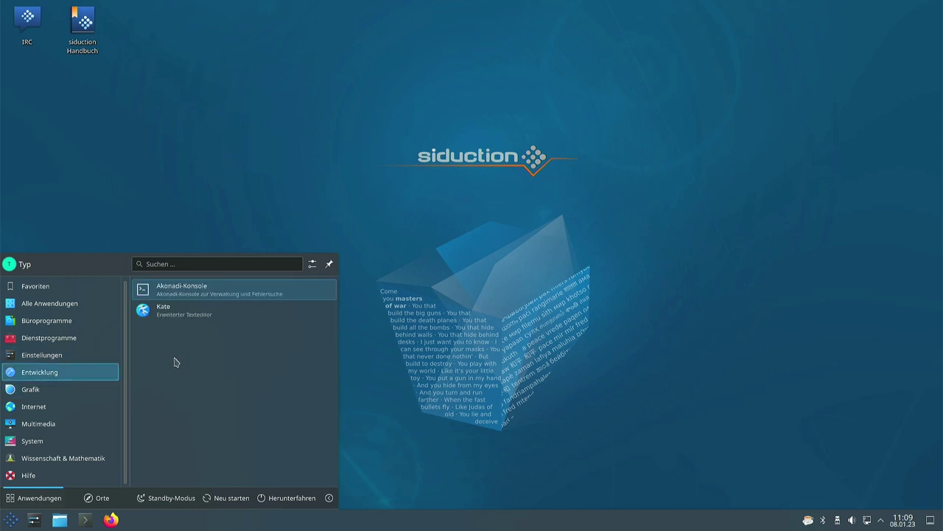
pyautogui.click(172, 318)
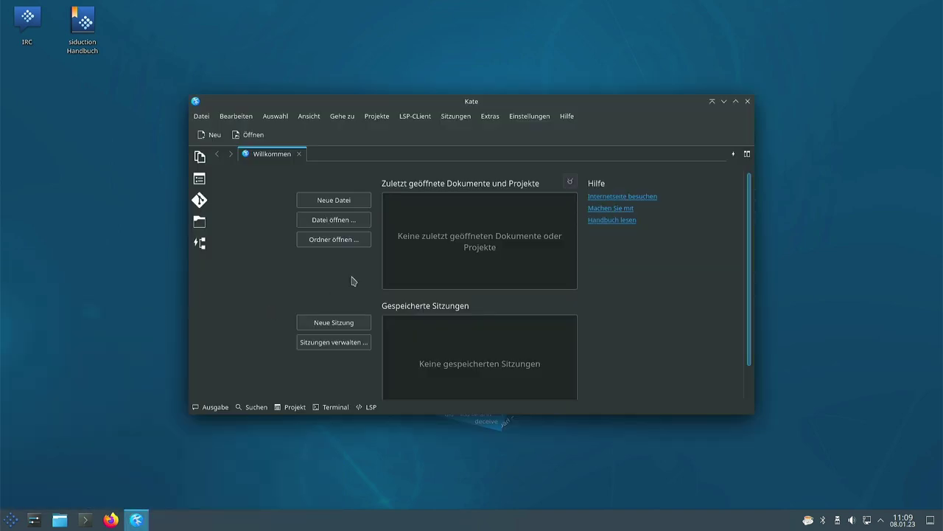
pyautogui.click(735, 102)
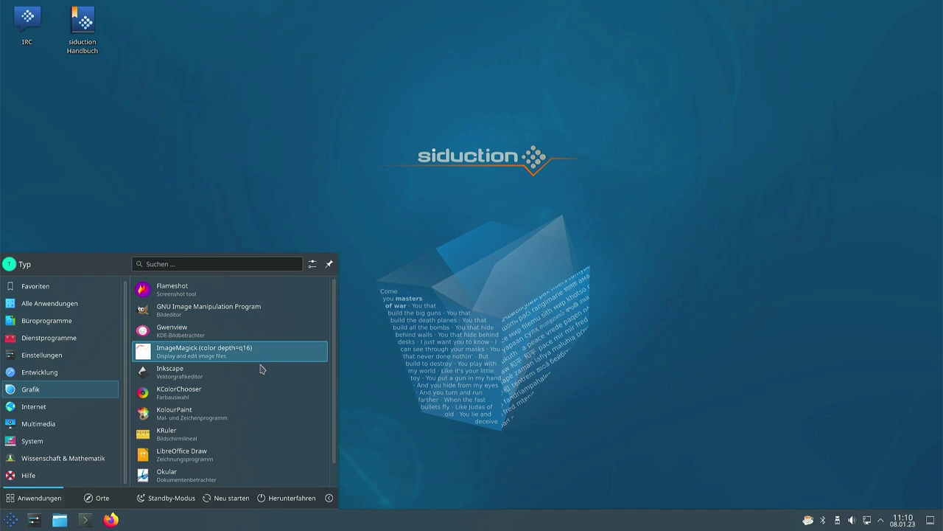
# Step: Launch Konqueror from Internet, view its Freiheit genießen page maximized, then close it
pyautogui.scroll(-1, 254, 368)
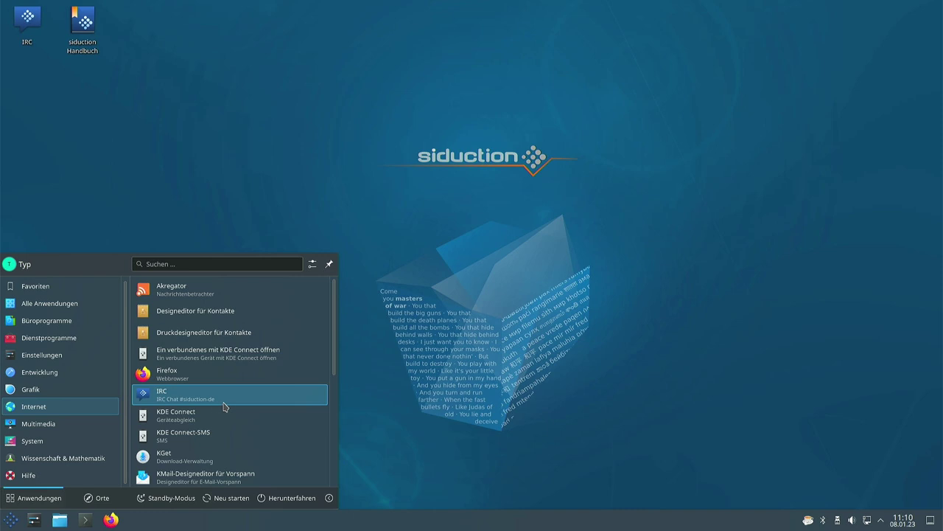
pyautogui.scroll(-2, 213, 426)
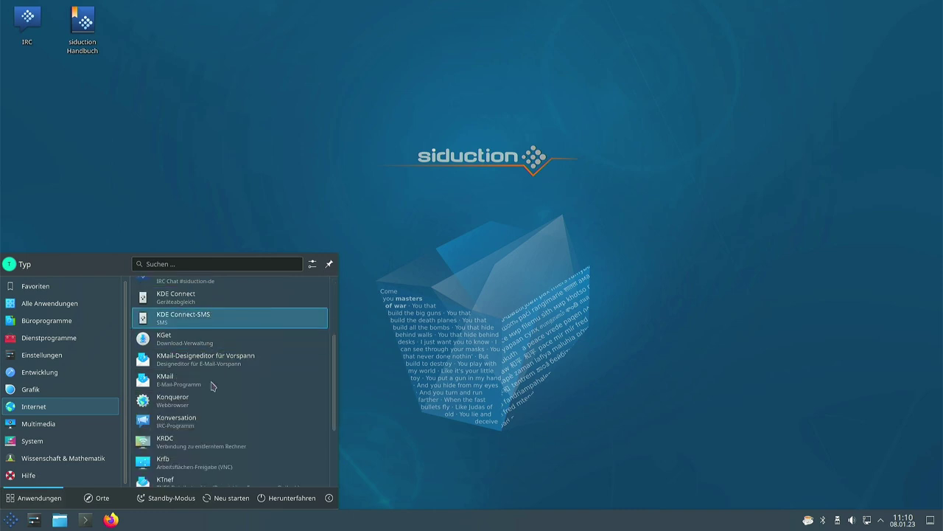
pyautogui.click(191, 400)
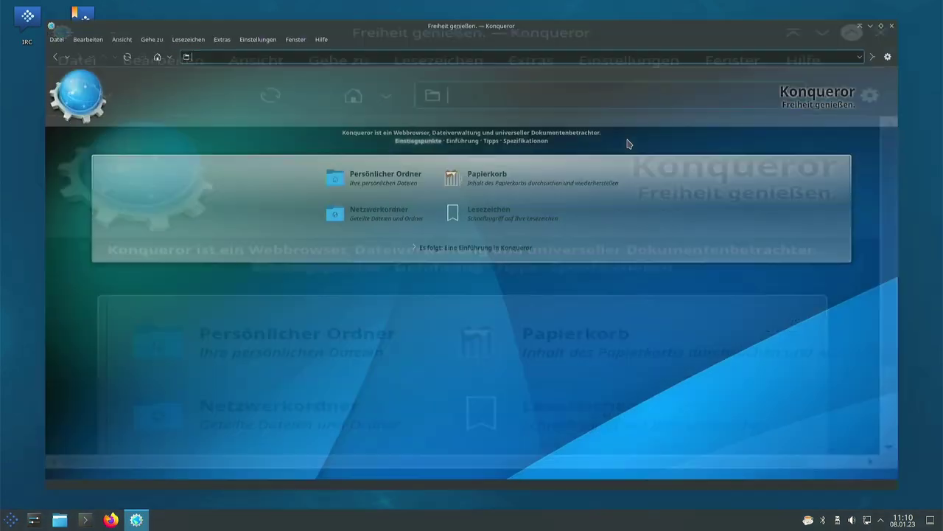
pyautogui.click(625, 135)
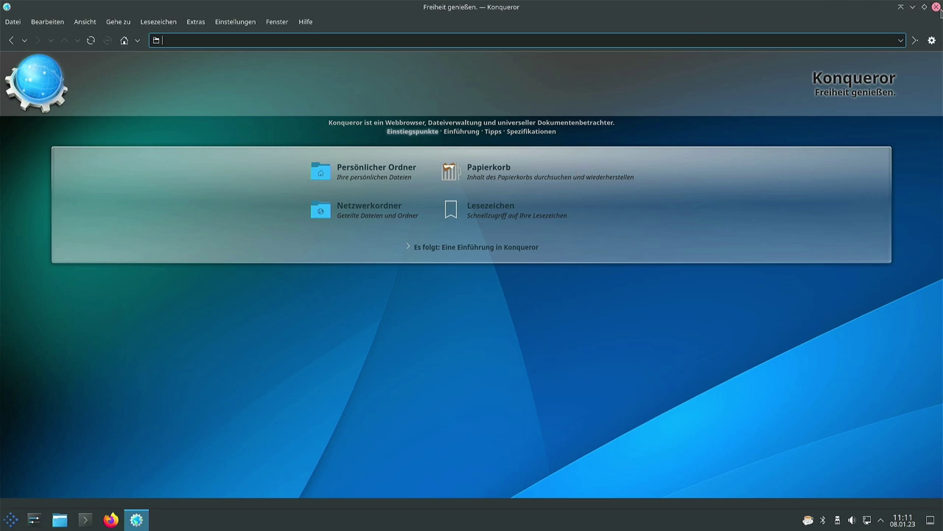
pyautogui.click(936, 7)
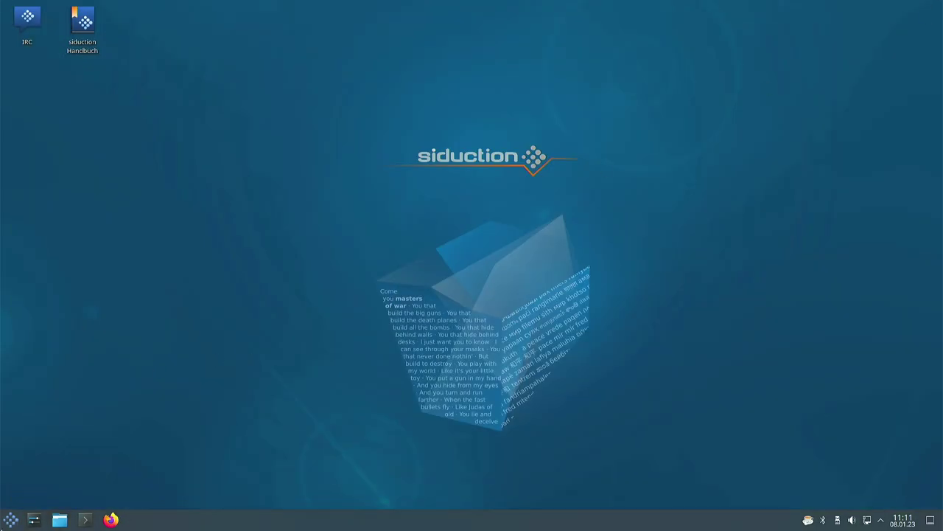
# Step: Launch Dragon Player from the launcher's Multimedia list and shift its window slightly left
pyautogui.click(10, 519)
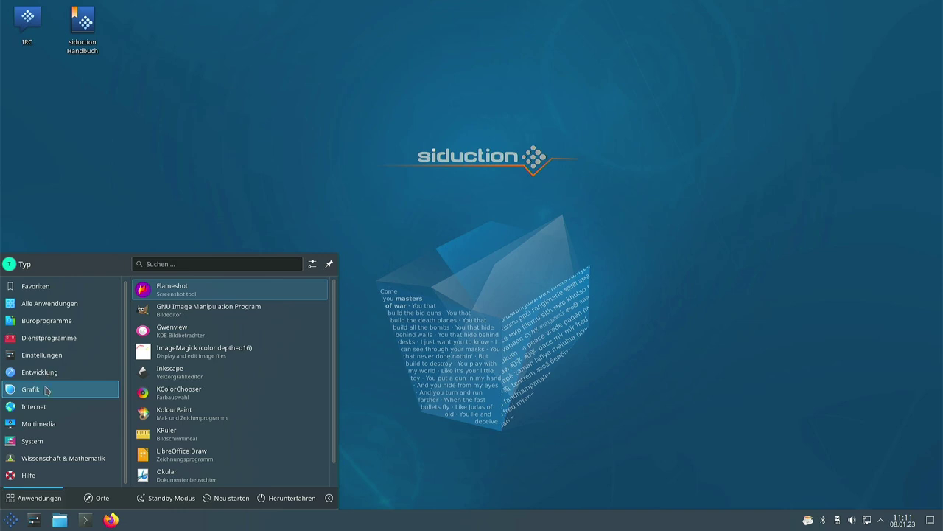
pyautogui.moveTo(44, 406)
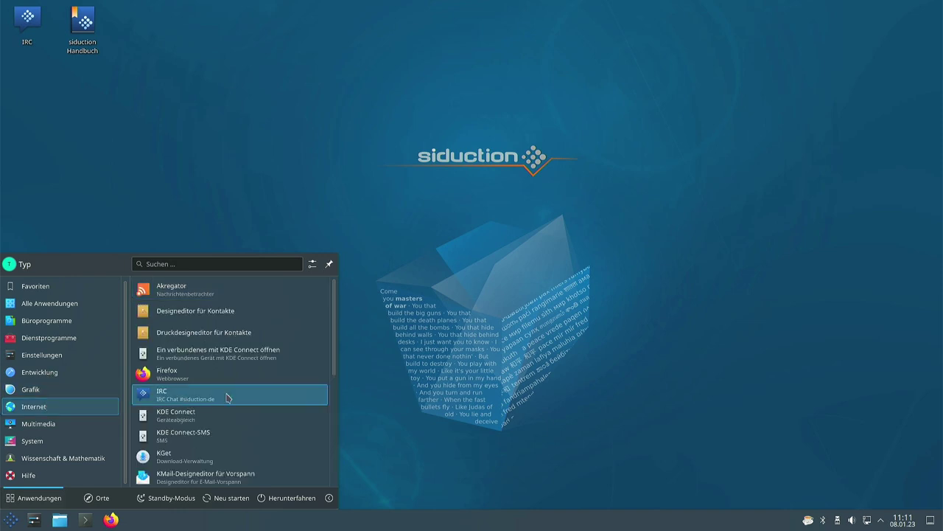
pyautogui.scroll(-4, 227, 398)
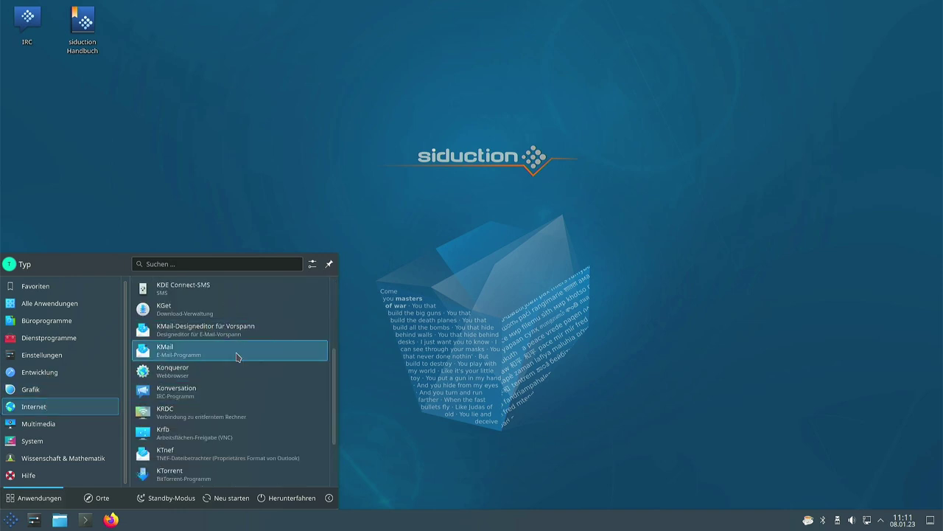
pyautogui.scroll(-2, 209, 399)
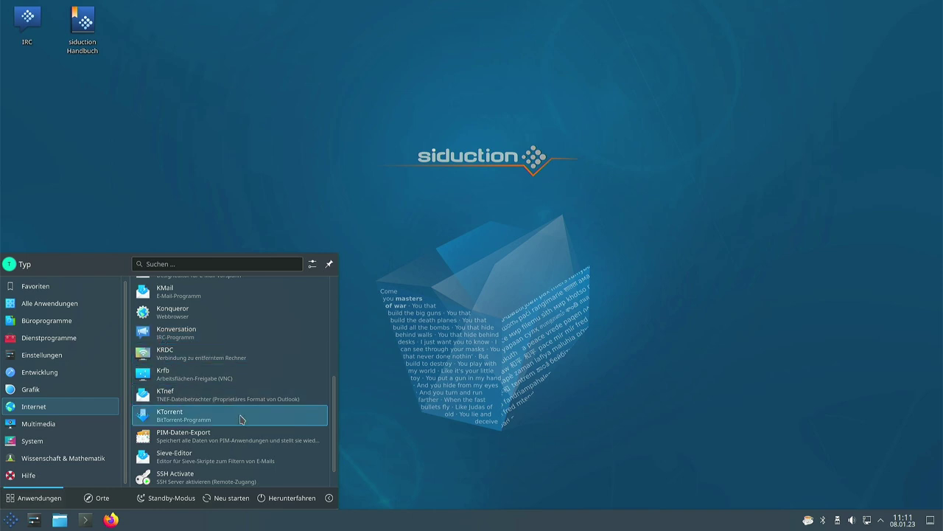
pyautogui.scroll(-1, 244, 419)
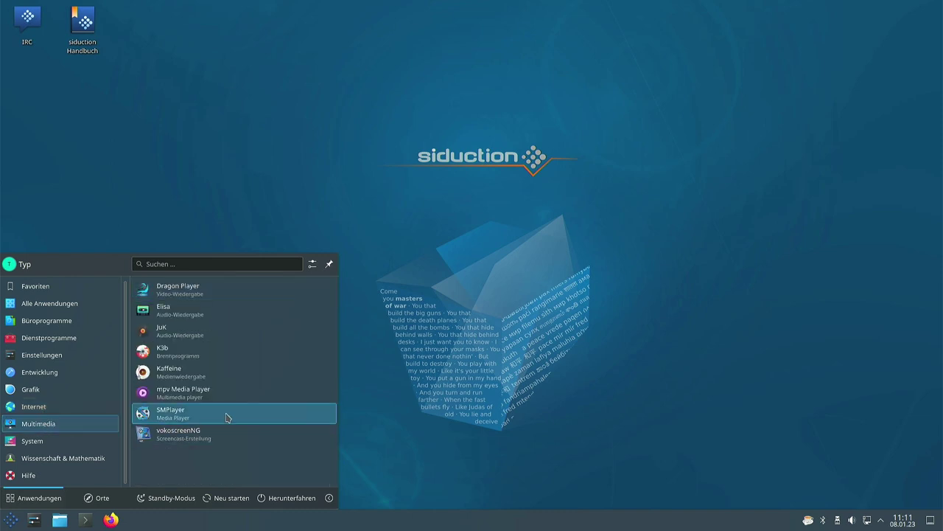
pyautogui.click(182, 295)
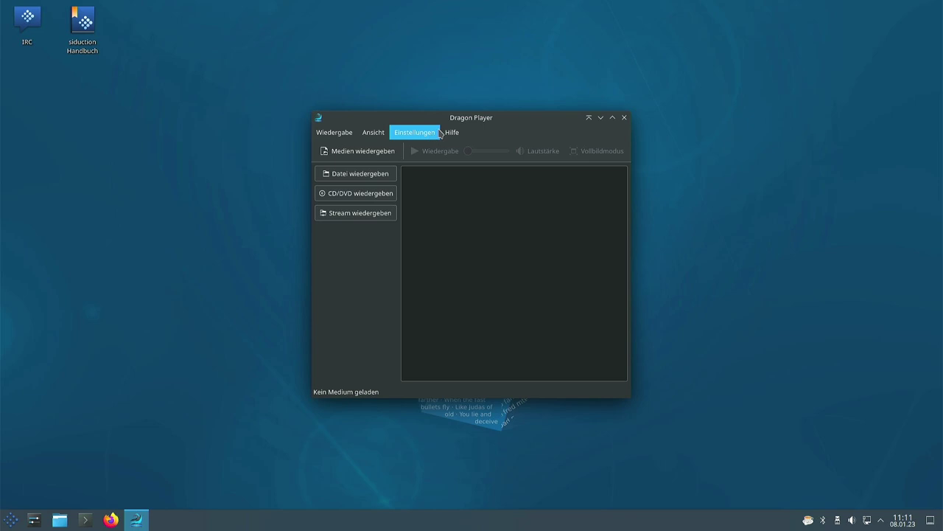
pyautogui.moveTo(454, 120); pyautogui.dragTo(396, 120)
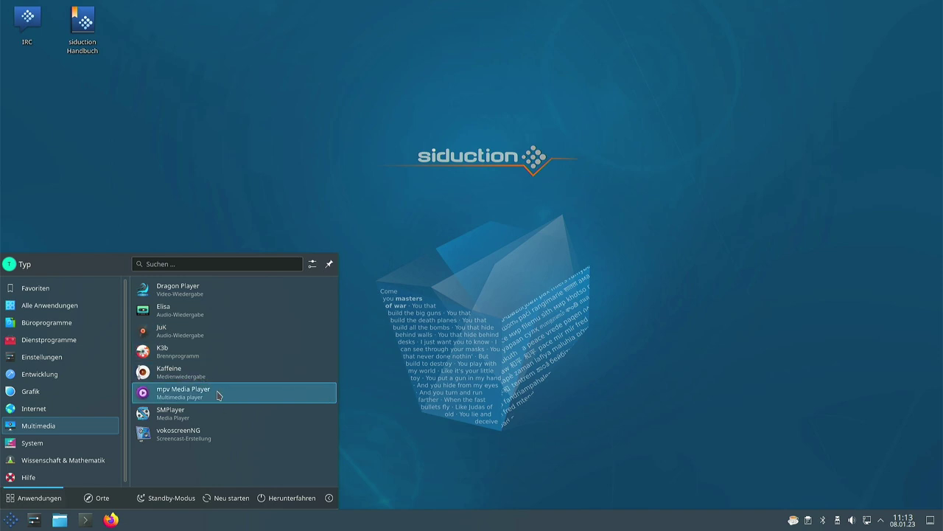
# Step: Start mpv Media Player, close its empty No file window, and reopen the launcher
pyautogui.click(197, 398)
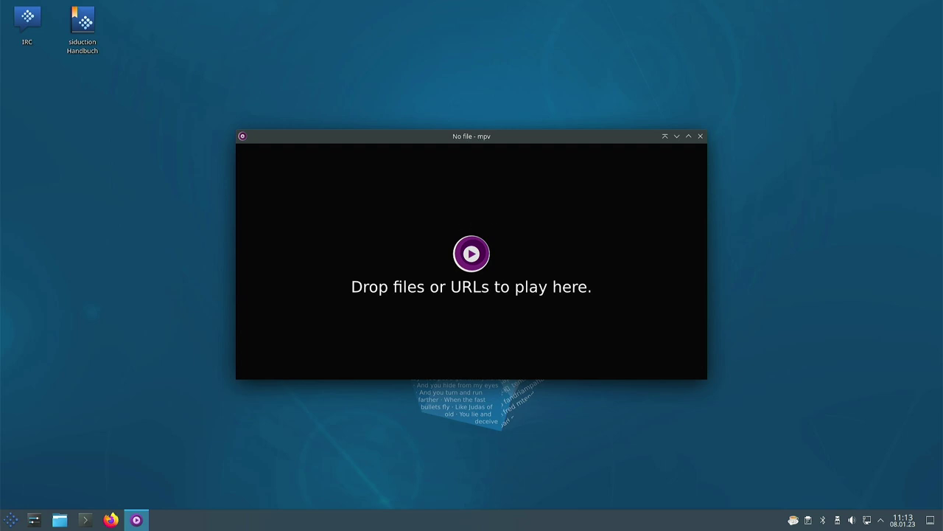
pyautogui.click(700, 136)
pyautogui.click(10, 520)
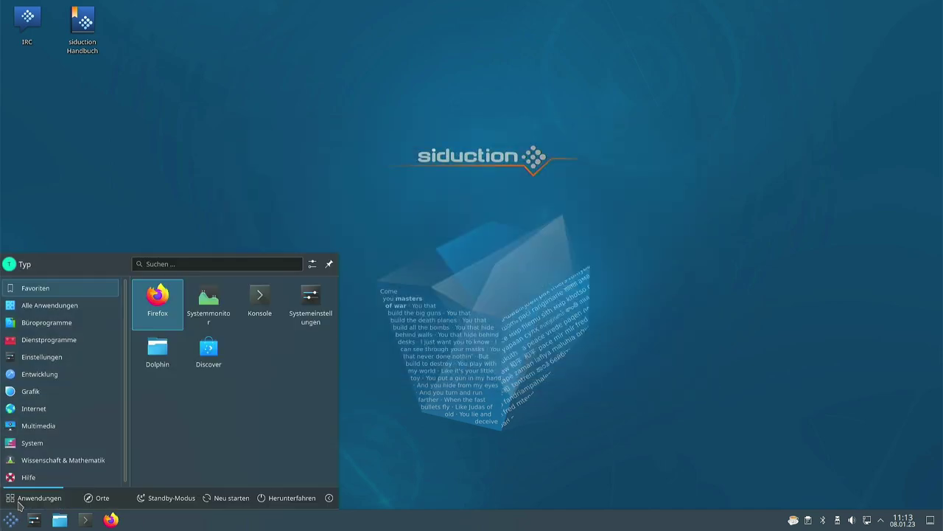
# Step: Scroll the launcher's System category down to Yakuake and launch the drop-down terminal
pyautogui.moveTo(54, 427)
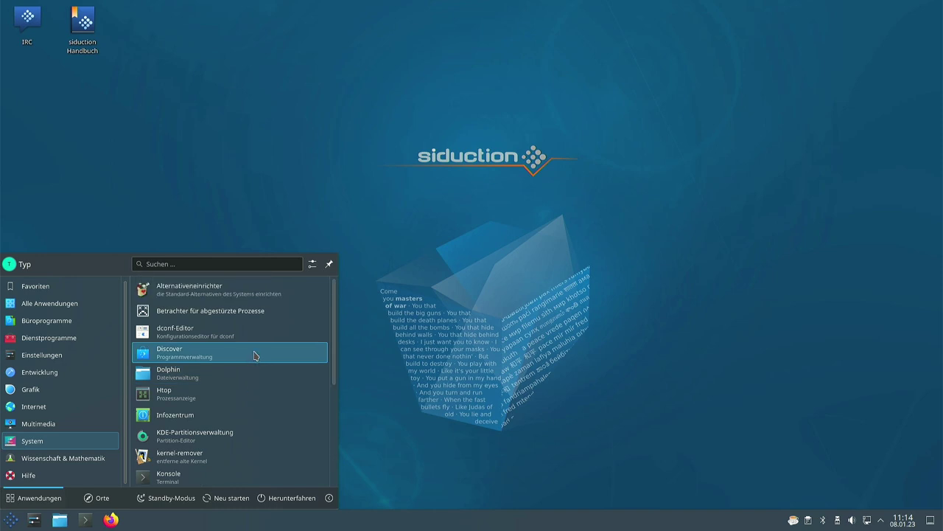
pyautogui.scroll(-1, 249, 359)
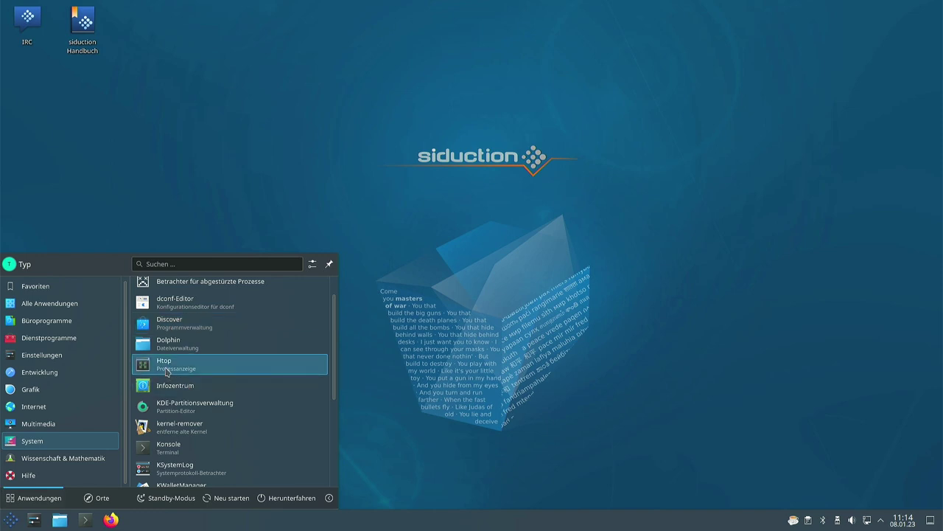
pyautogui.scroll(-3, 222, 364)
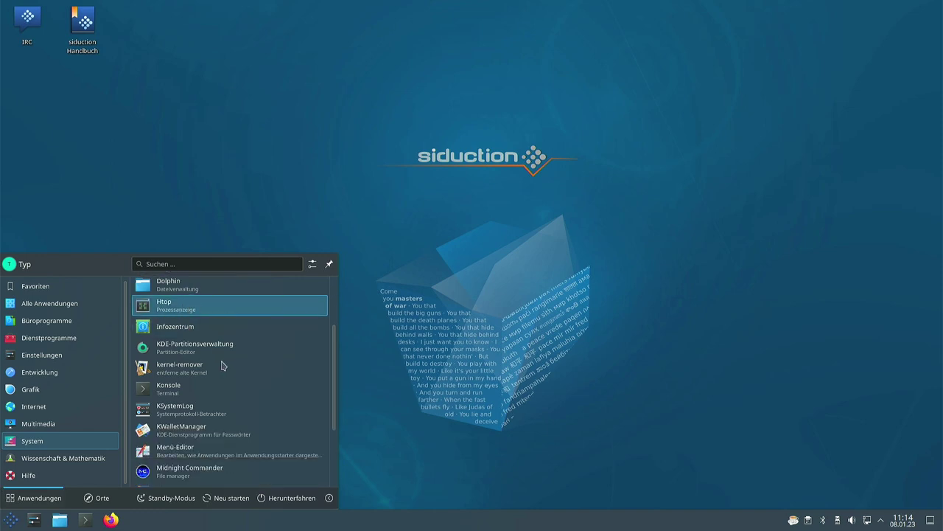
pyautogui.scroll(-5, 236, 367)
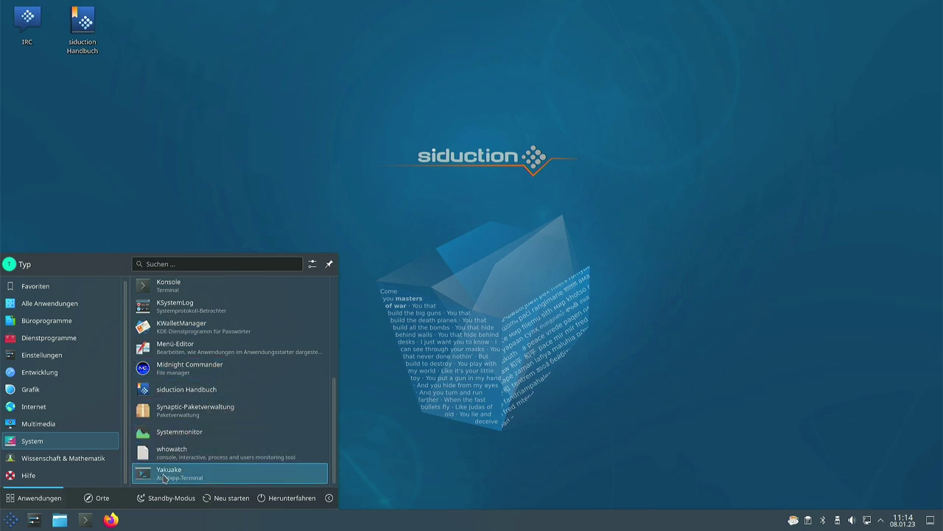
pyautogui.click(166, 475)
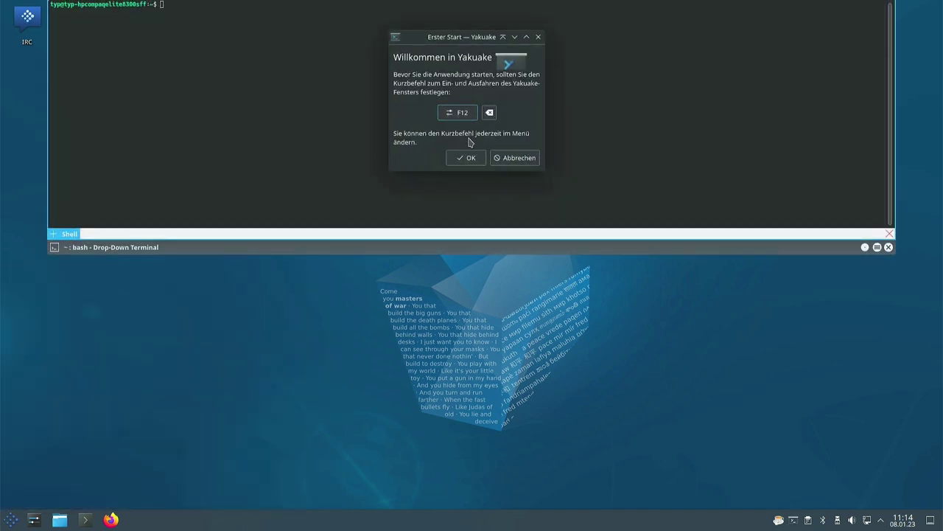
# Step: Accept Yakuake's proposed F12 show/hide shortcut and retract the terminal with F12
pyautogui.click(466, 162)
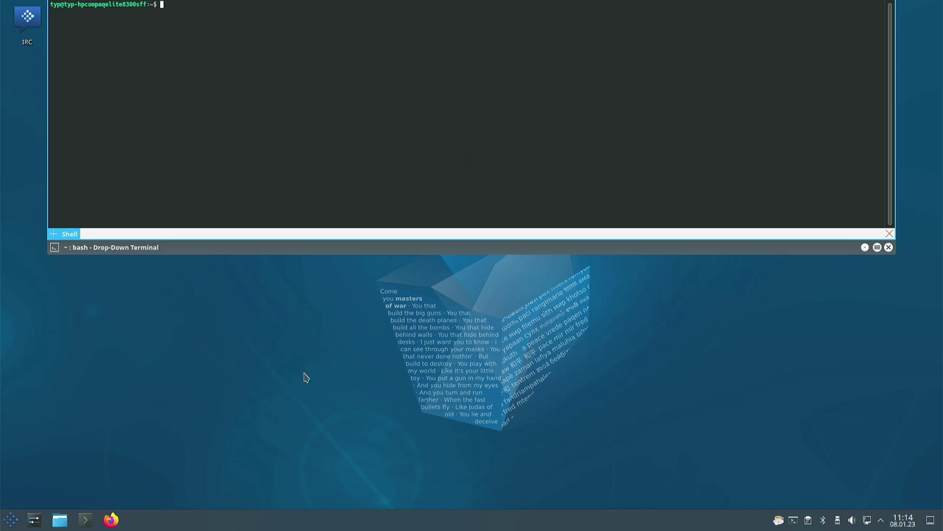
pyautogui.press('F12')
pyautogui.press('F12')
pyautogui.press('F12')
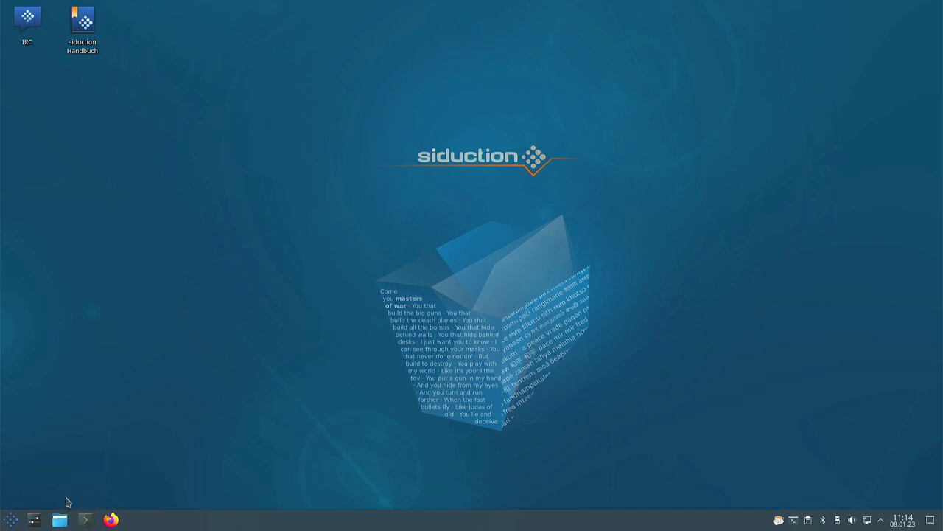
pyautogui.click(11, 520)
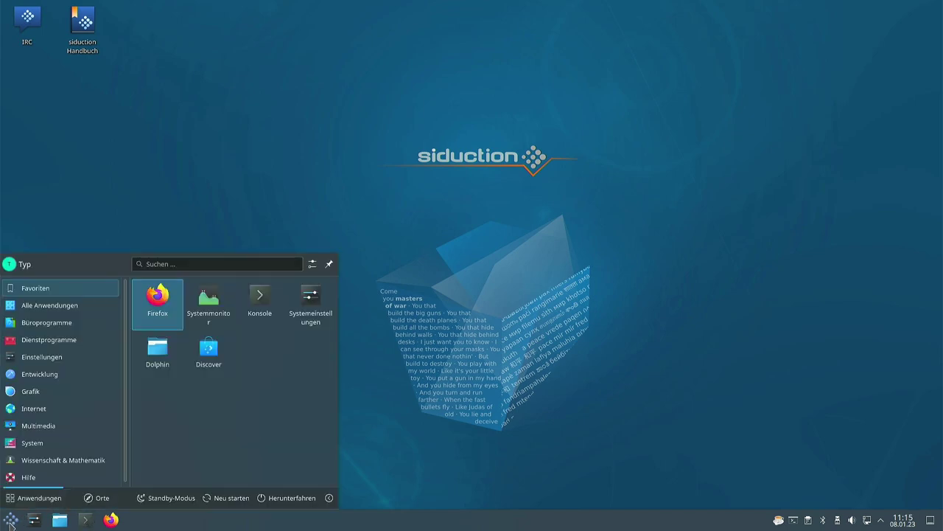
pyautogui.moveTo(54, 423)
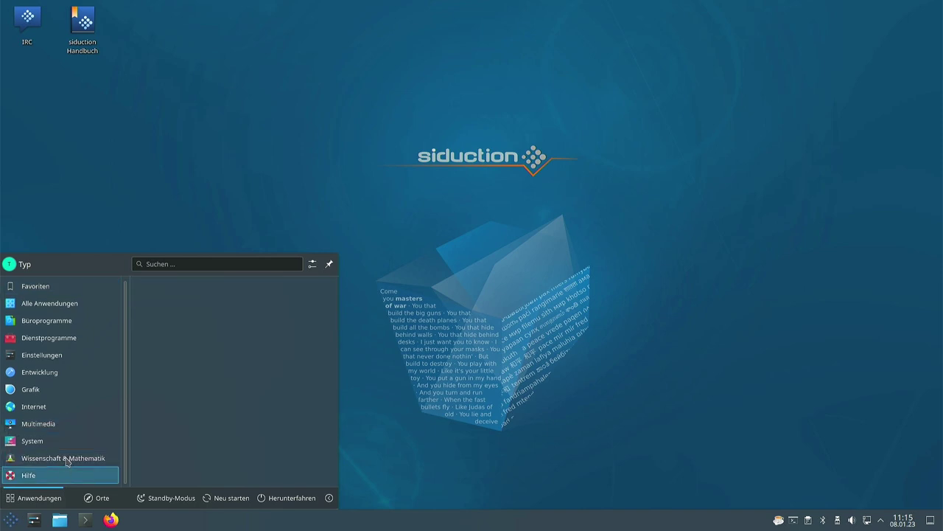
pyautogui.moveTo(63, 458)
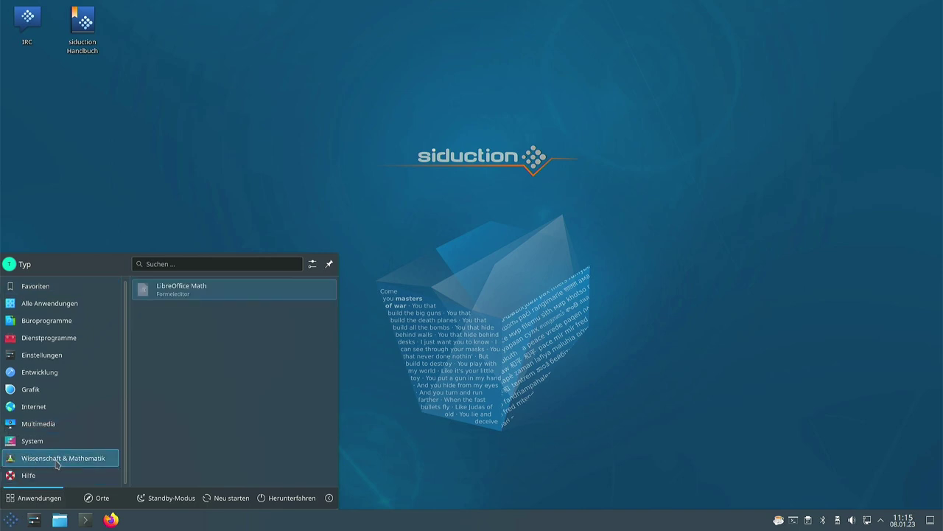
pyautogui.moveTo(49, 473)
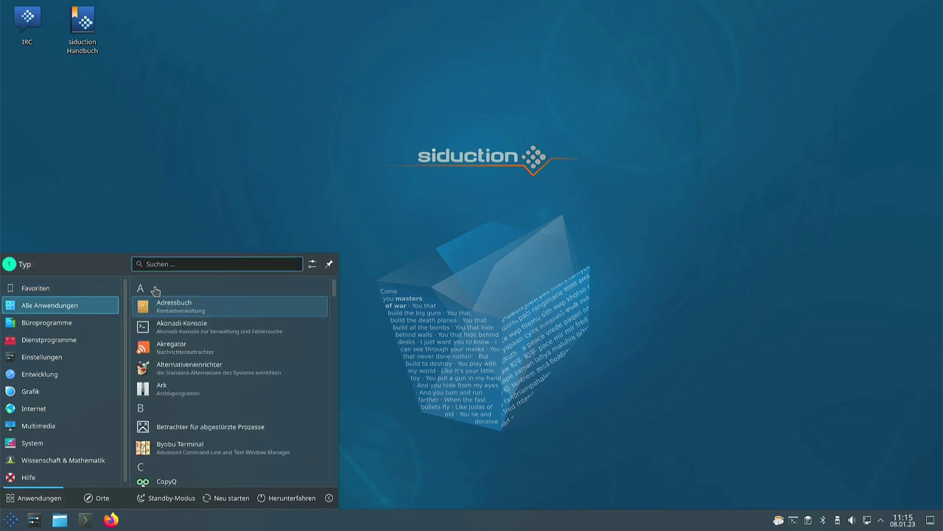
pyautogui.moveTo(46, 356)
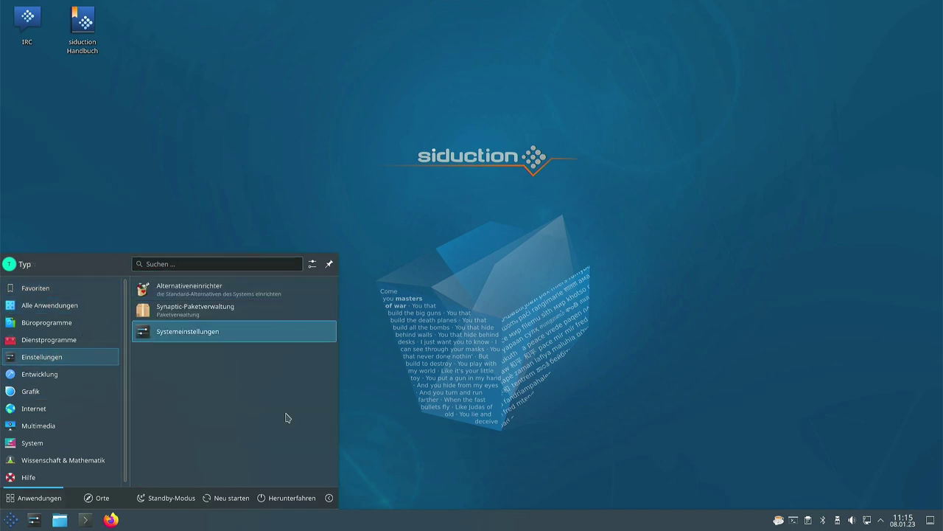
pyautogui.click(435, 403)
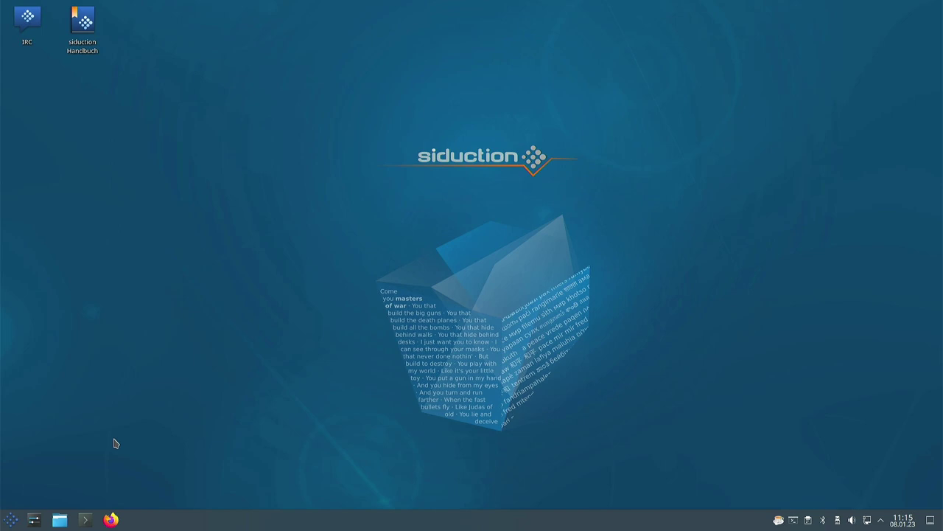
# Step: Open Konsole from the taskbar, enlarge its font, and start typing sudo apt update at the prompt
pyautogui.click(85, 519)
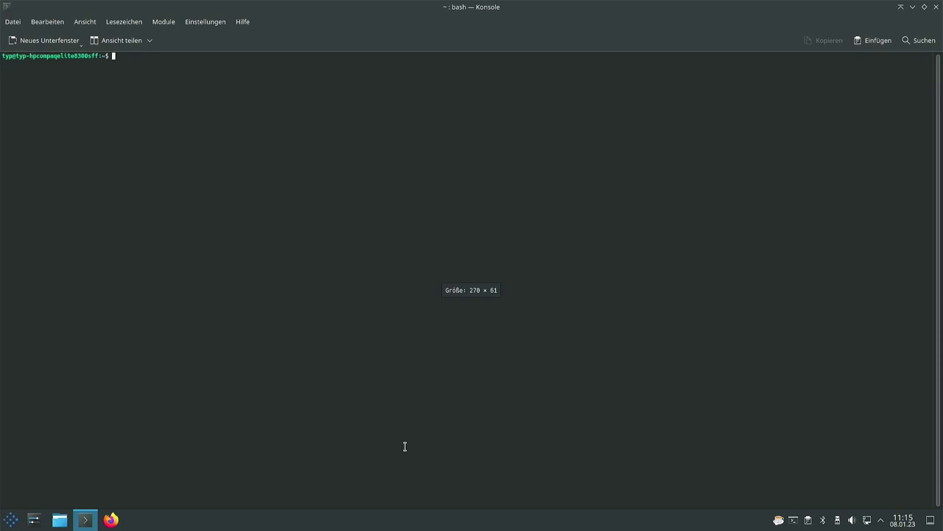
pyautogui.hotkey('ctrl', '+')
pyautogui.hotkey('ctrl', '+')
pyautogui.hotkey('ctrl', '+')
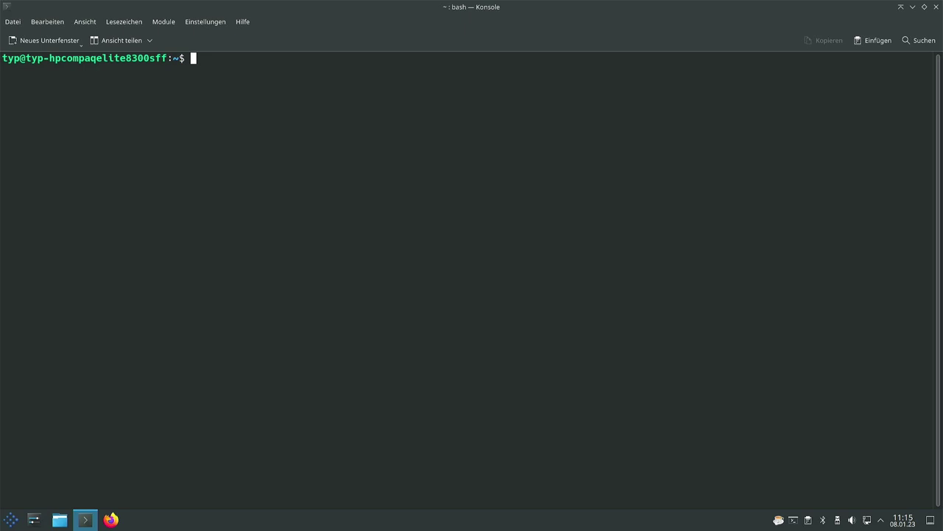
pyautogui.write('sudo apt update')
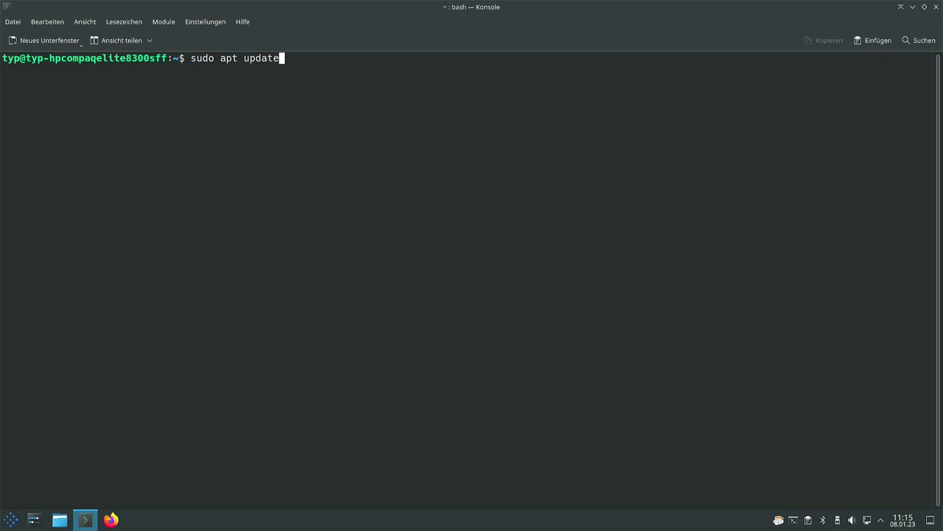
pyautogui.press('BackSpace')
pyautogui.press('BackSpace')
pyautogui.press('BackSpace')
pyautogui.press('BackSpace')
pyautogui.press('BackSpace')
pyautogui.press('BackSpace')
pyautogui.press('BackSpace')
pyautogui.press('BackSpace')
pyautogui.press('BackSpace')
pyautogui.press('BackSpace')
# Step: Run sudo nala update, which is refused for lack of sudoers membership, then clear the screen
pyautogui.write('nala u')
pyautogui.write('pd')
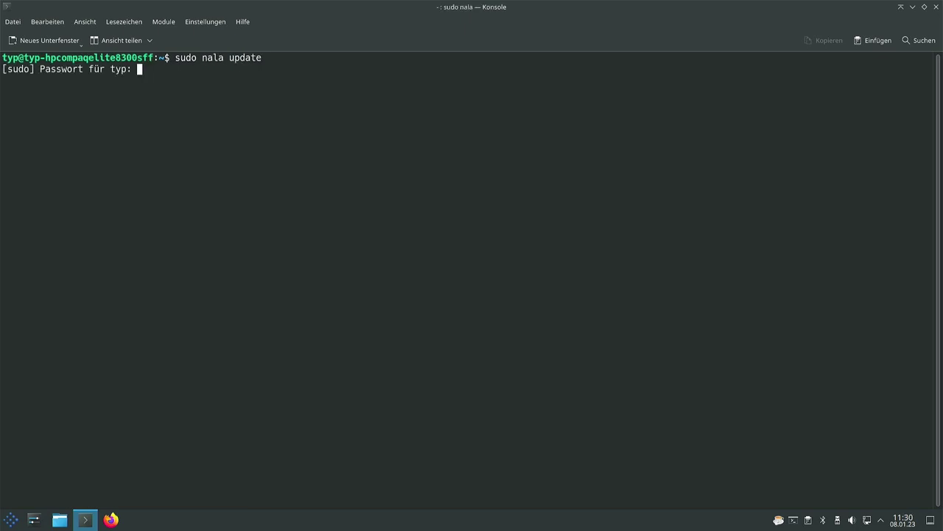
pyautogui.press('Return')
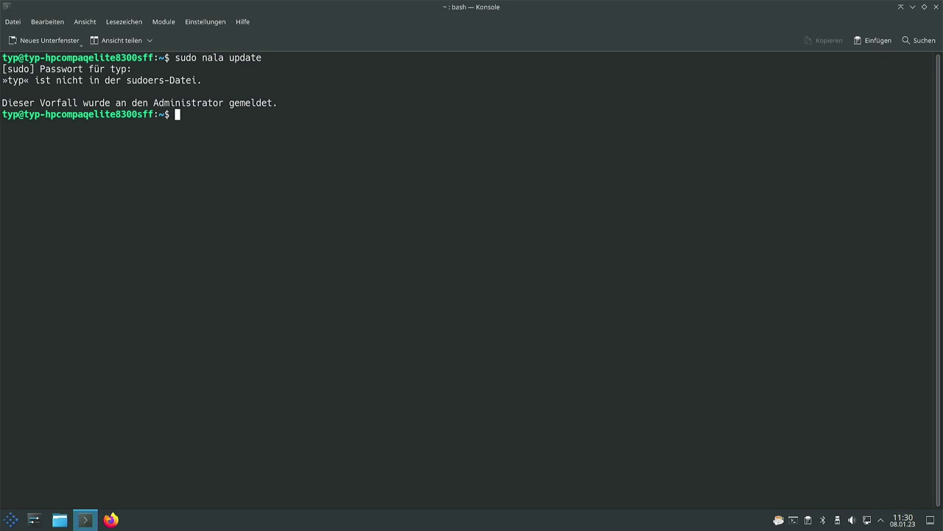
pyautogui.hotkey('ctrl', 'l')
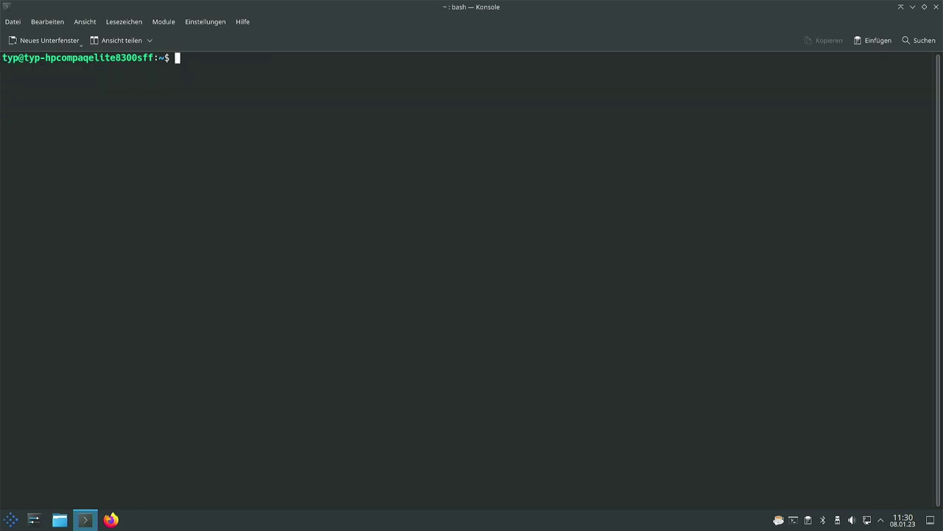